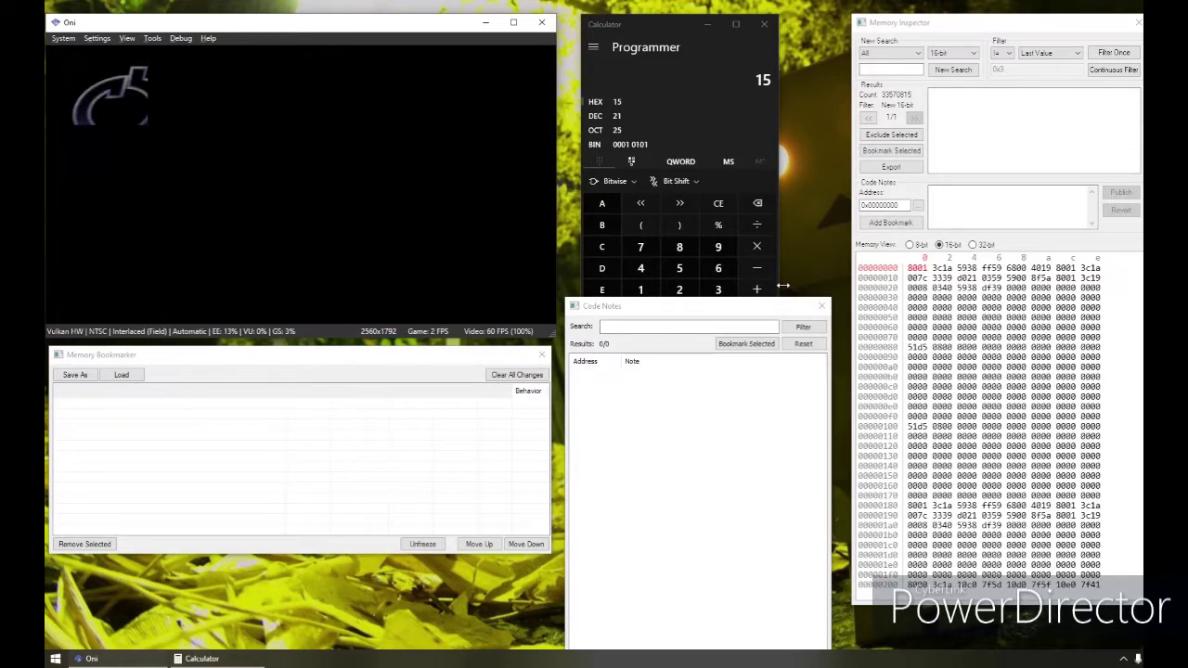
- Open the game's Options screen and highlight the Medium difficulty
key("Down")
key("Down")
key("Return")
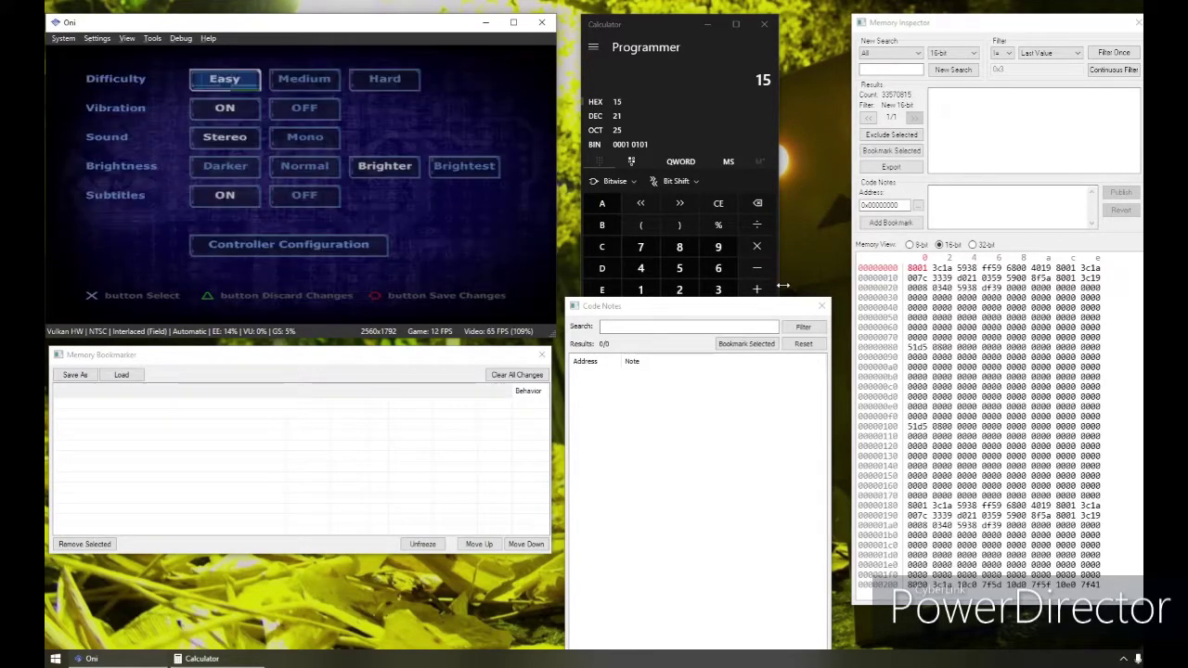
key("Right")
key("Left")
key("Right")
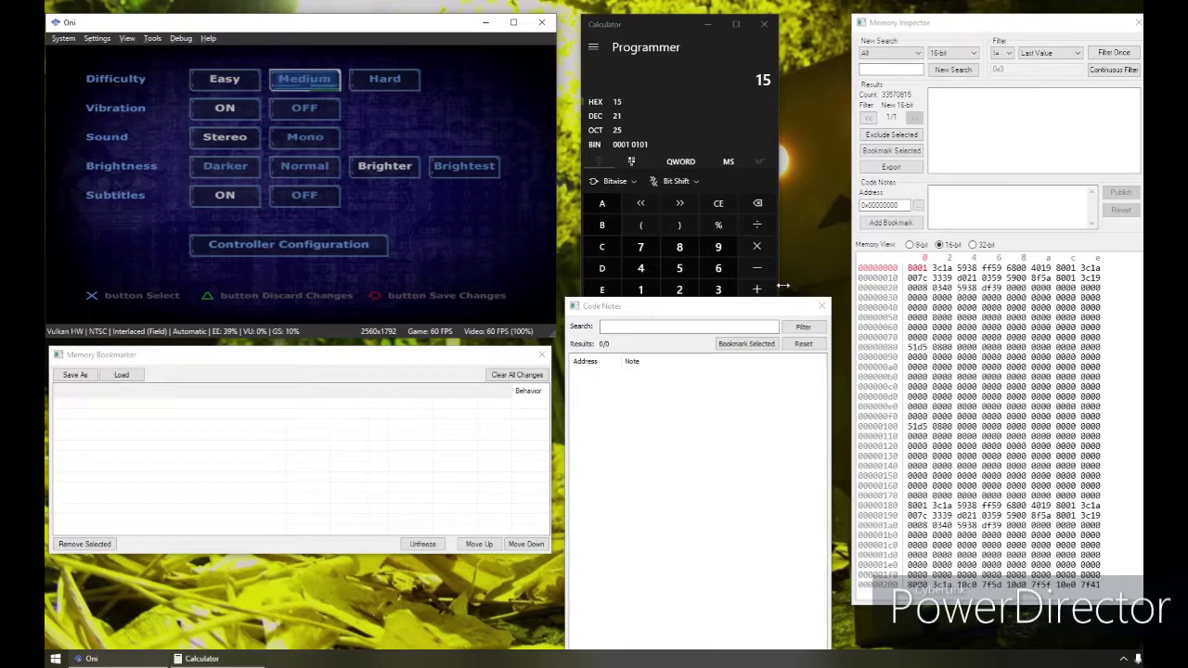
key("Right")
key("Left")
- Start a new 16-bit search over all memory, and move the game's difficulty selection to Easy
left_click(966, 71)
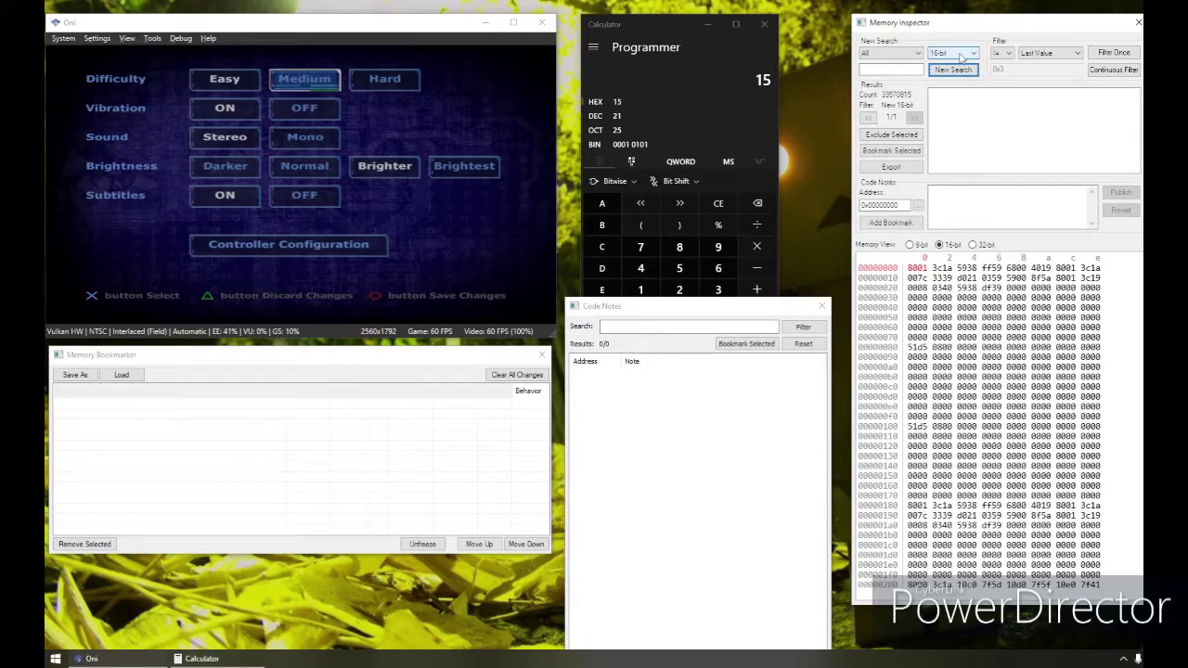
left_click(966, 298)
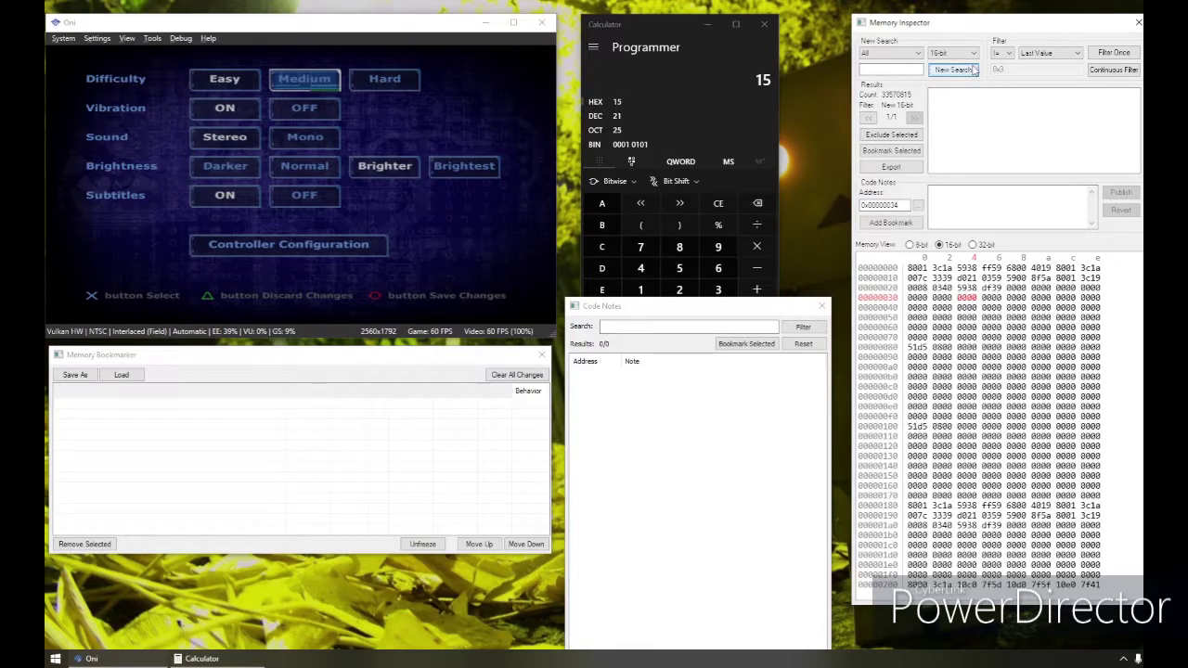
key("Left")
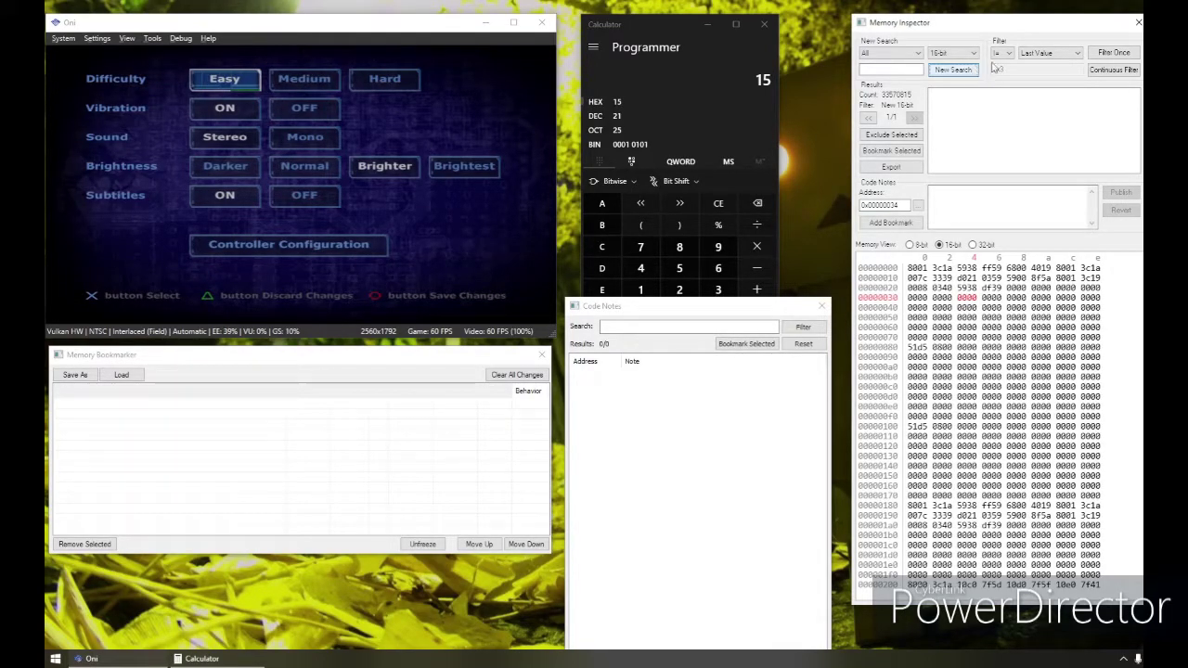
- Filter the search results repeatedly for values equal (=) to Last Value
left_click(1004, 55)
left_click(1000, 62)
left_click(1113, 54)
left_click(1115, 56)
left_click(1115, 56)
left_click(1115, 55)
left_click(1115, 55)
left_click(1116, 54)
left_click(1116, 55)
left_click(1114, 54)
left_click(1105, 54)
left_click(1105, 53)
left_click(1105, 53)
left_click(1105, 54)
left_click(1105, 54)
left_click(1105, 54)
left_click(1105, 54)
left_click(1106, 54)
left_click(1107, 54)
left_click(1105, 54)
left_click(1102, 54)
left_click(1101, 54)
left_click(1101, 54)
left_click(1101, 54)
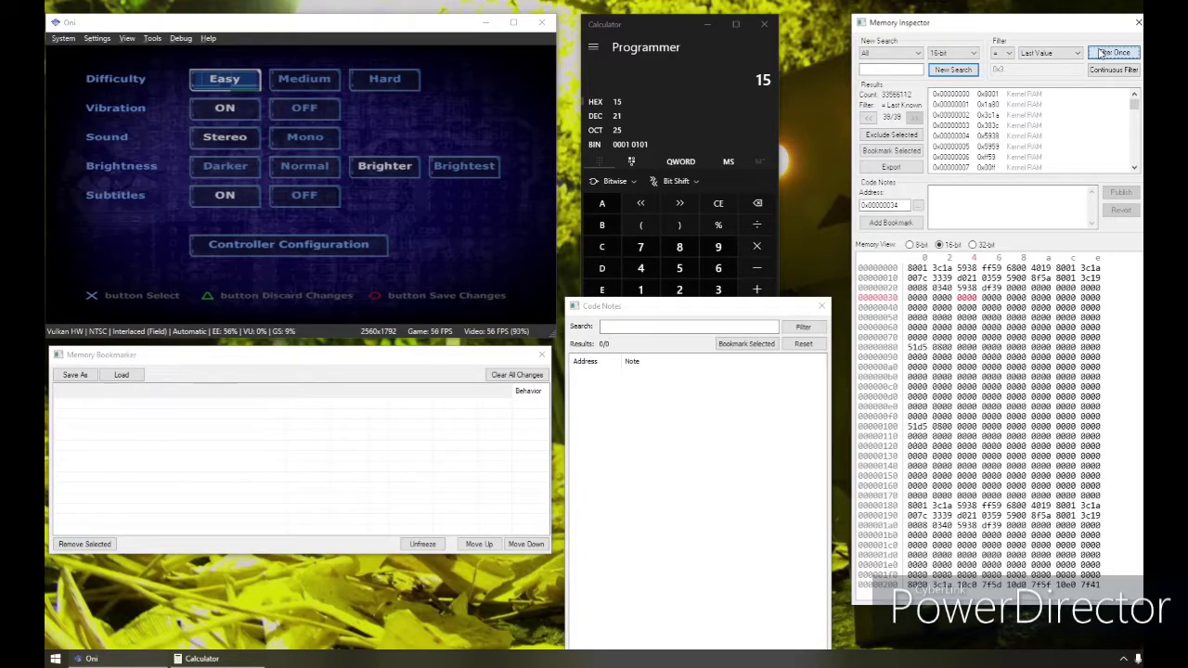
left_click(1101, 54)
left_click(1102, 54)
left_click(1102, 54)
left_click(1101, 54)
left_click(1102, 53)
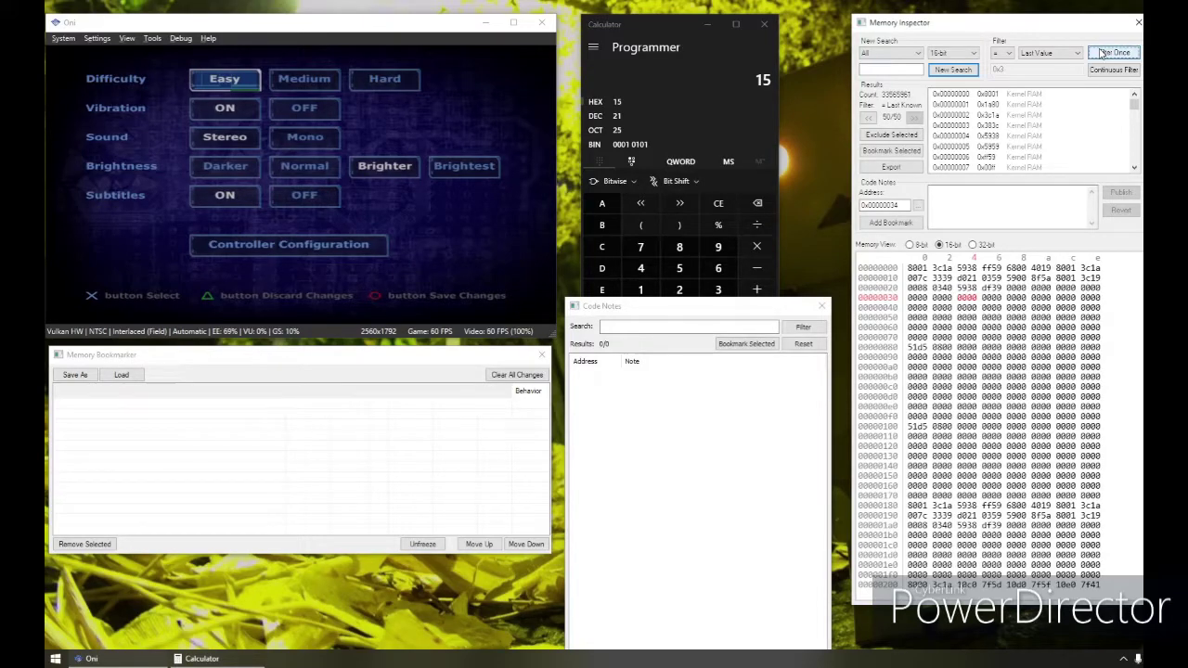
- Set the game's difficulty to Hard, save the changes and reopen the Options screen
key("Right")
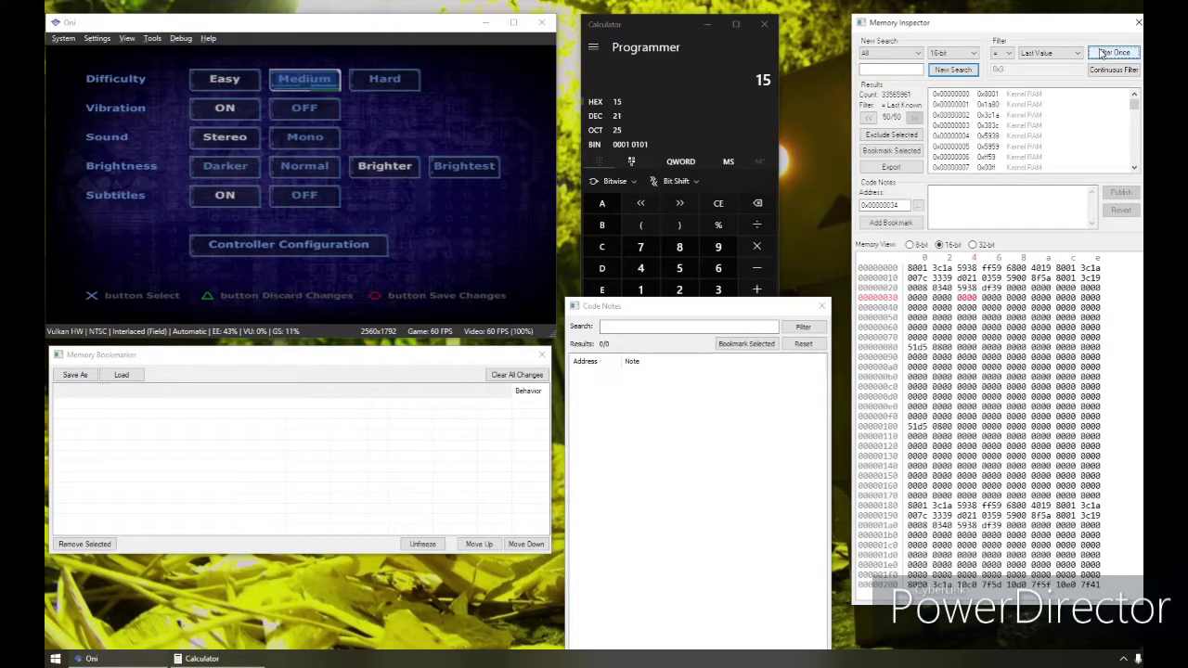
key("Right")
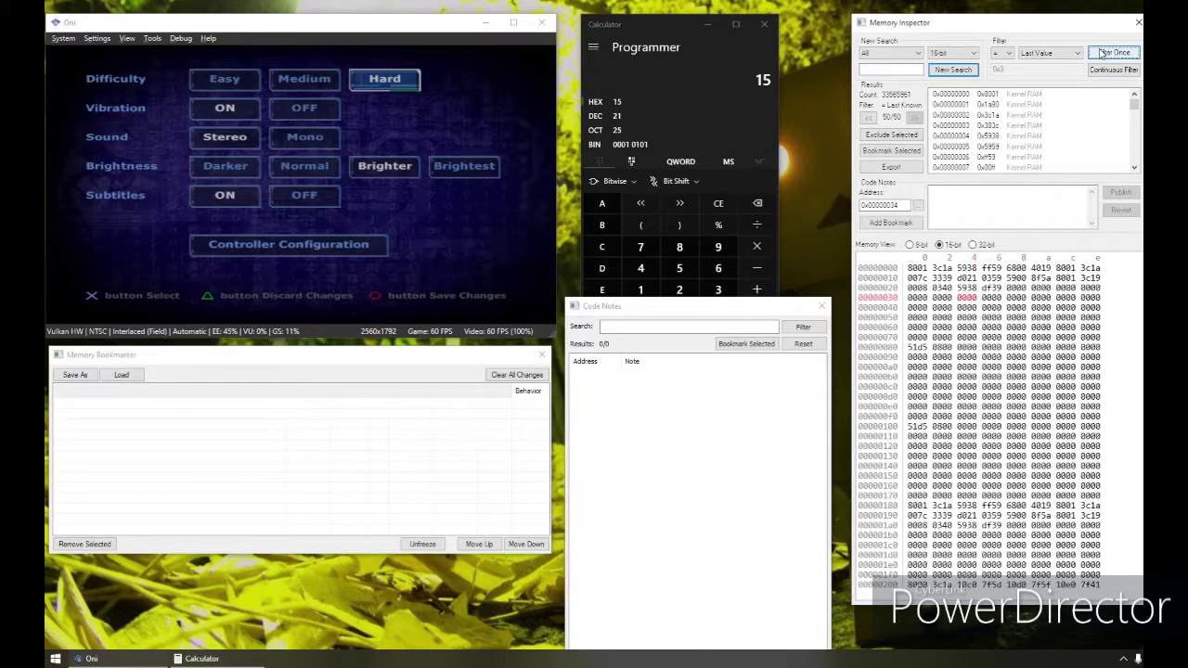
key("l")
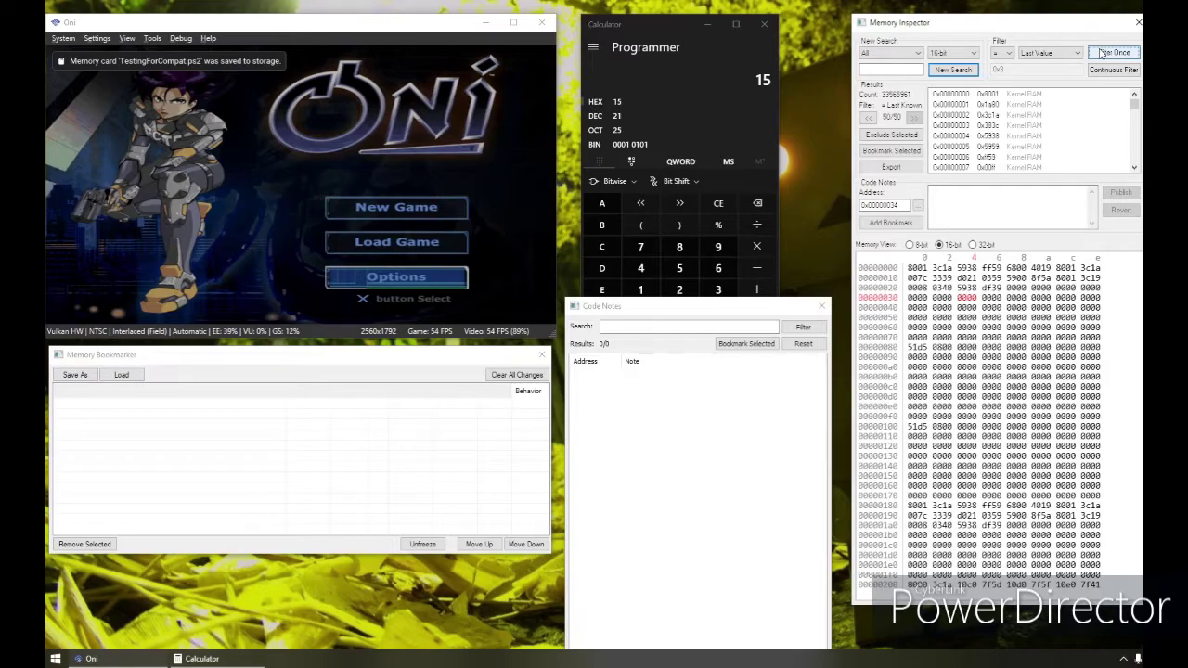
key("k")
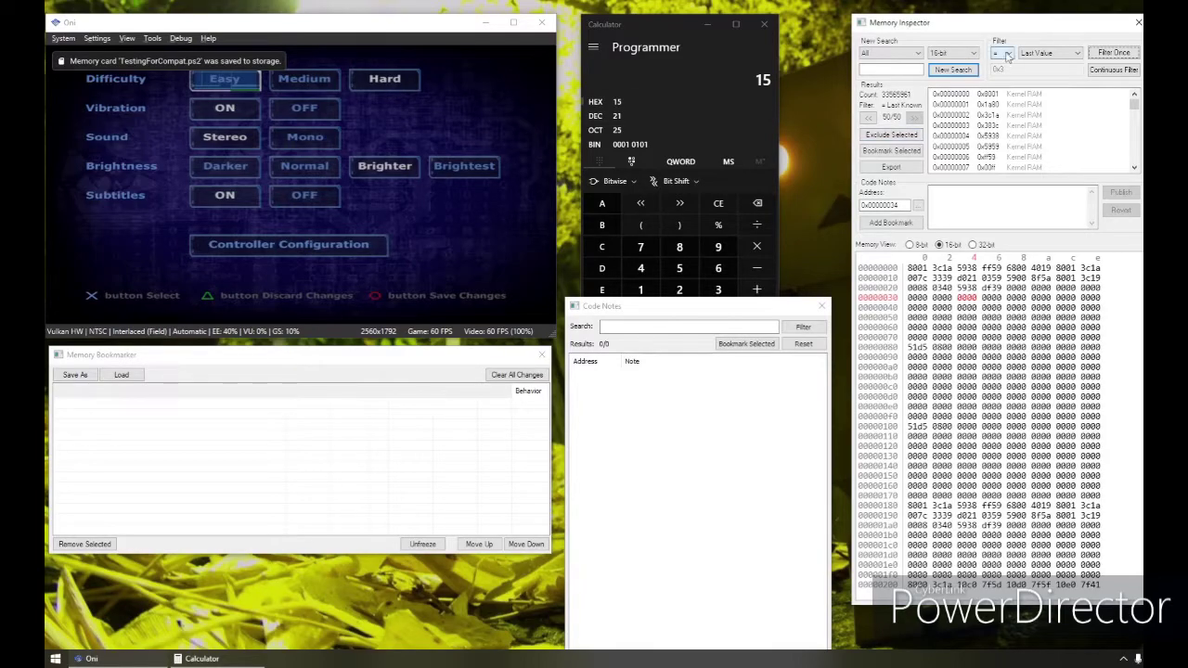
- Filter the memory results once for values not equal (!=) to Last Value
left_click(1008, 55)
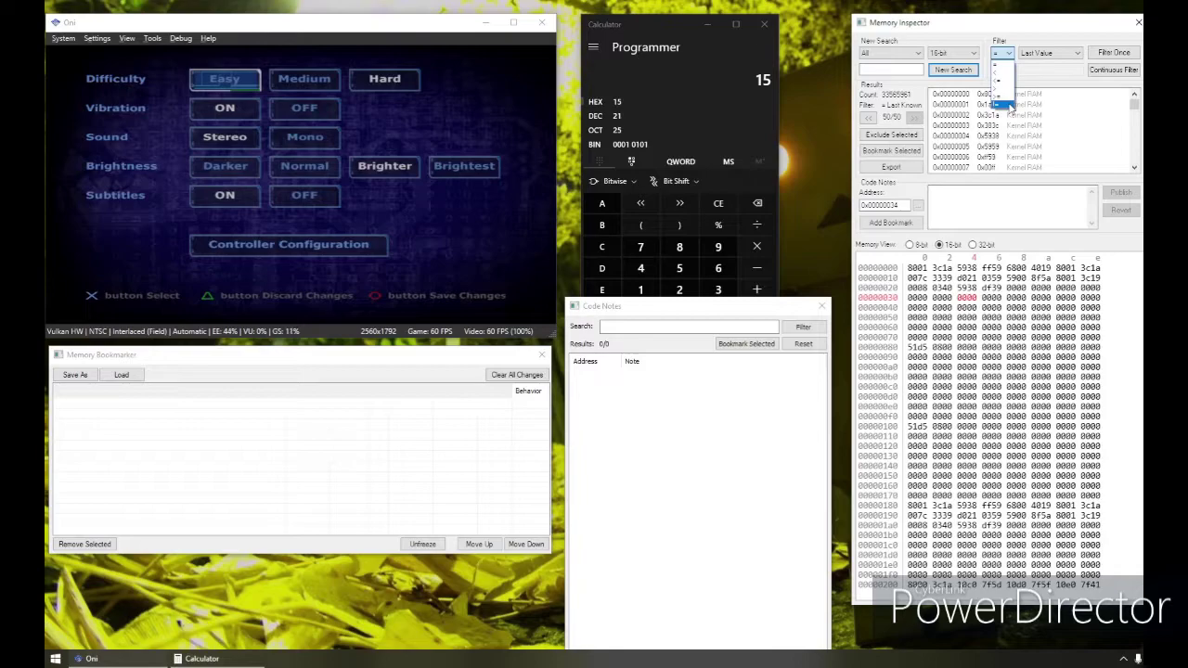
left_click(1008, 99)
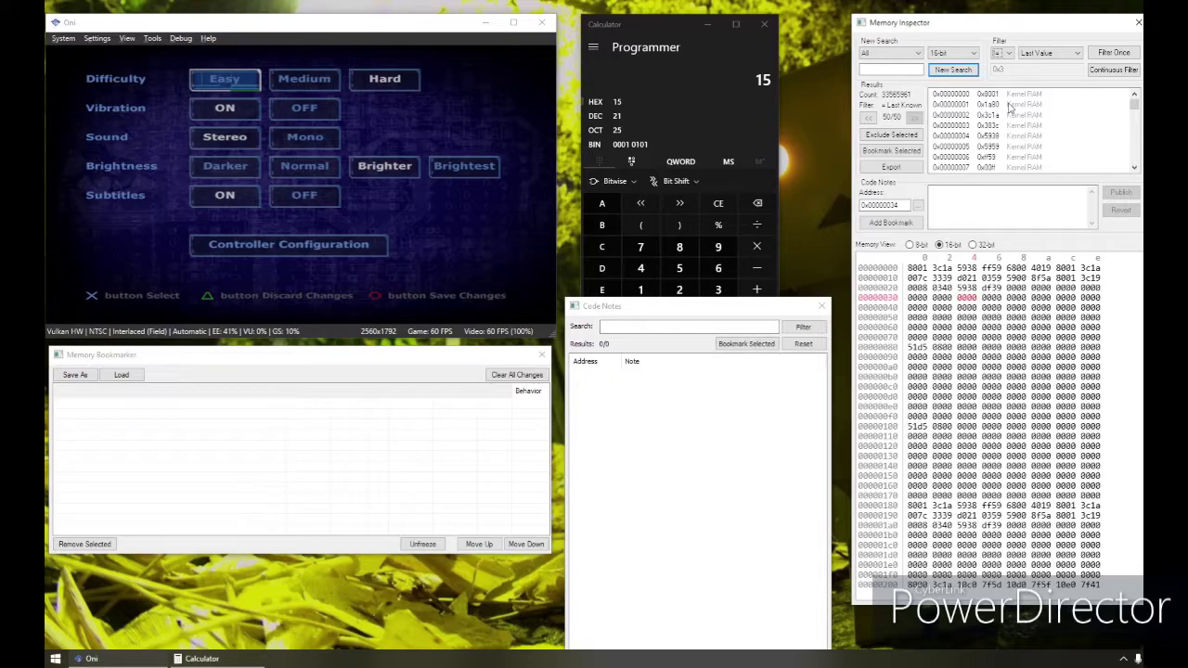
left_click(1108, 53)
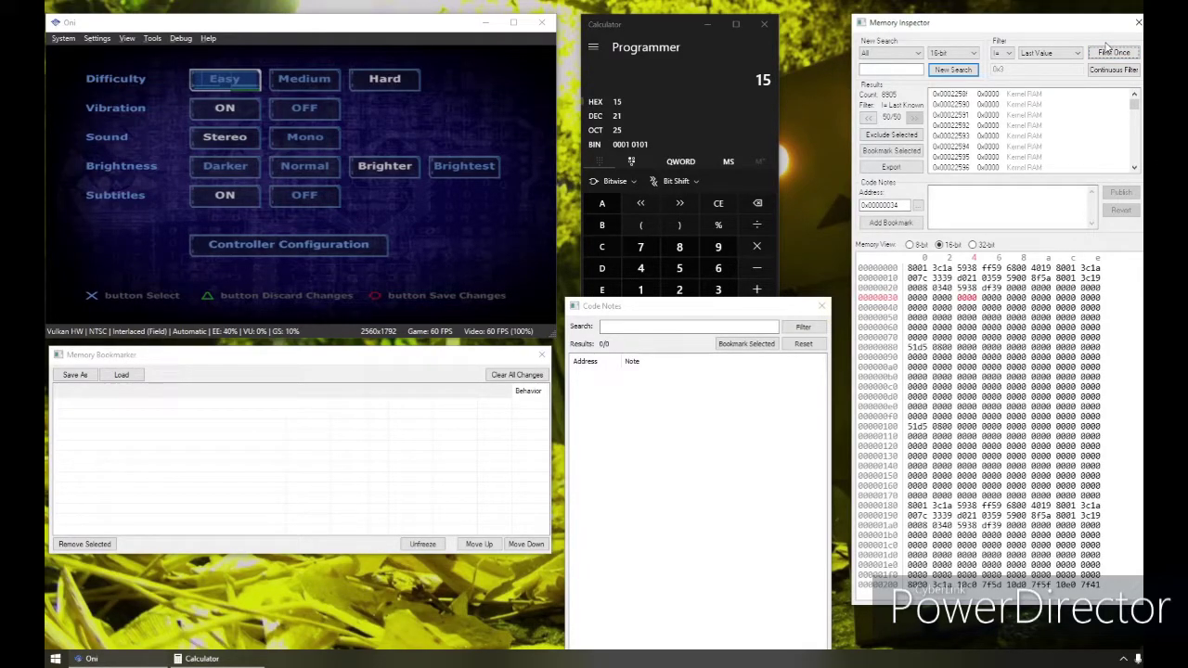
- Save the game's difficulty as Medium, reopen the options, and filter the results once more with != Last Value
key("Right")
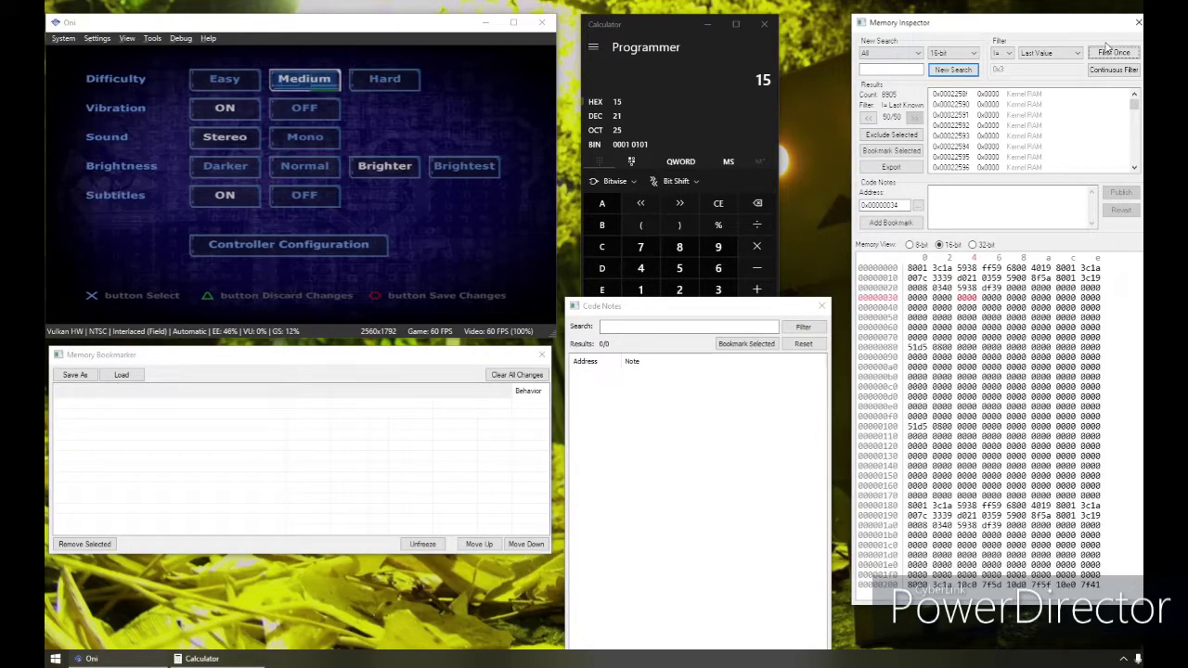
key("l")
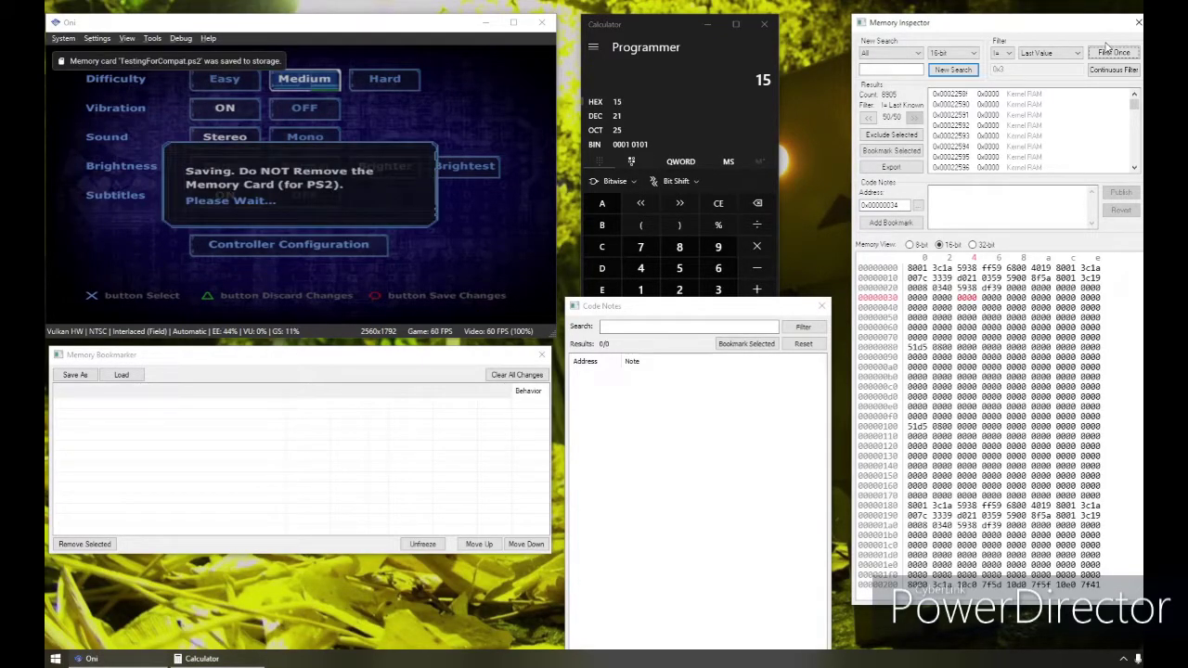
key("k")
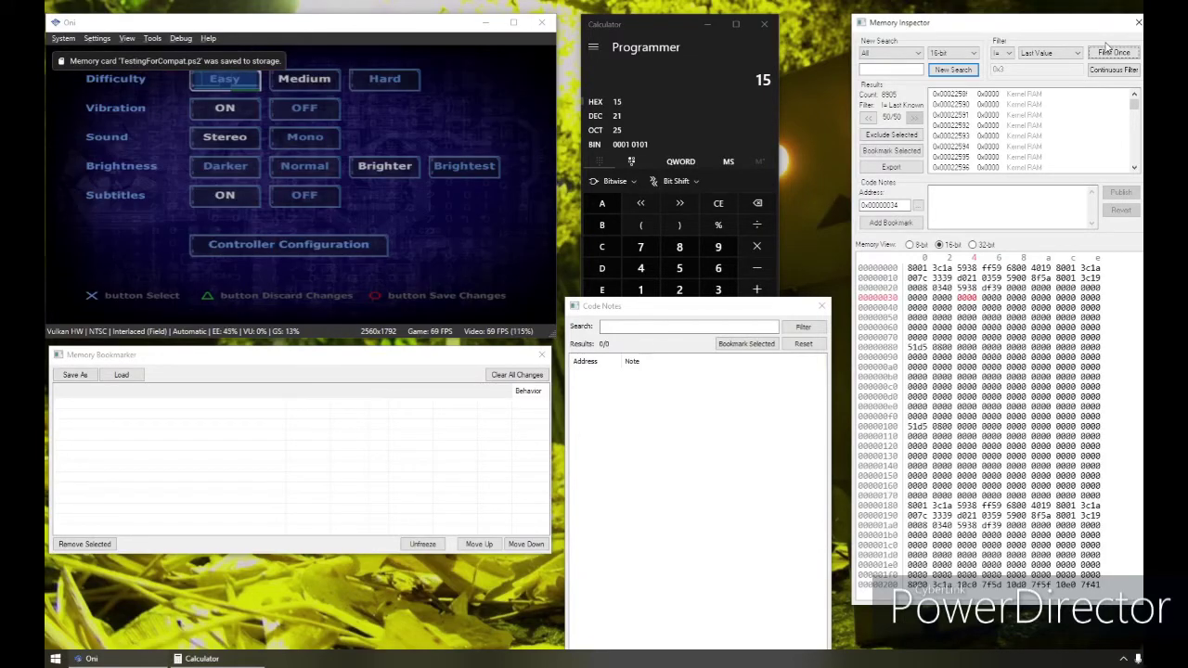
key("Right")
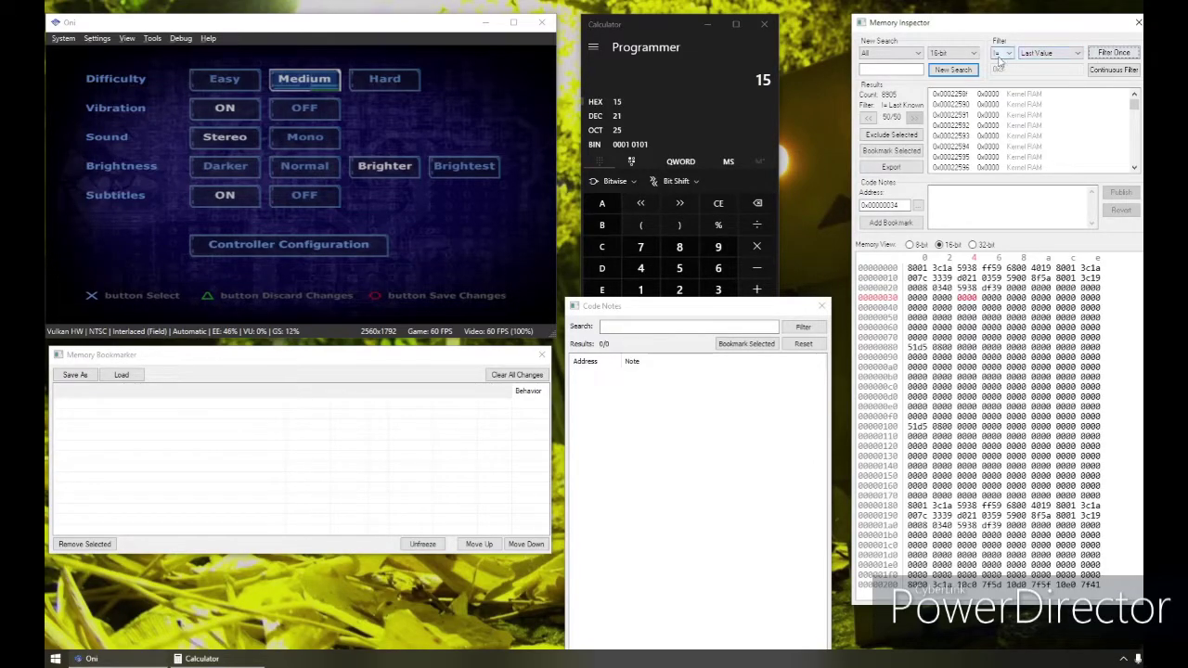
left_click(1110, 53)
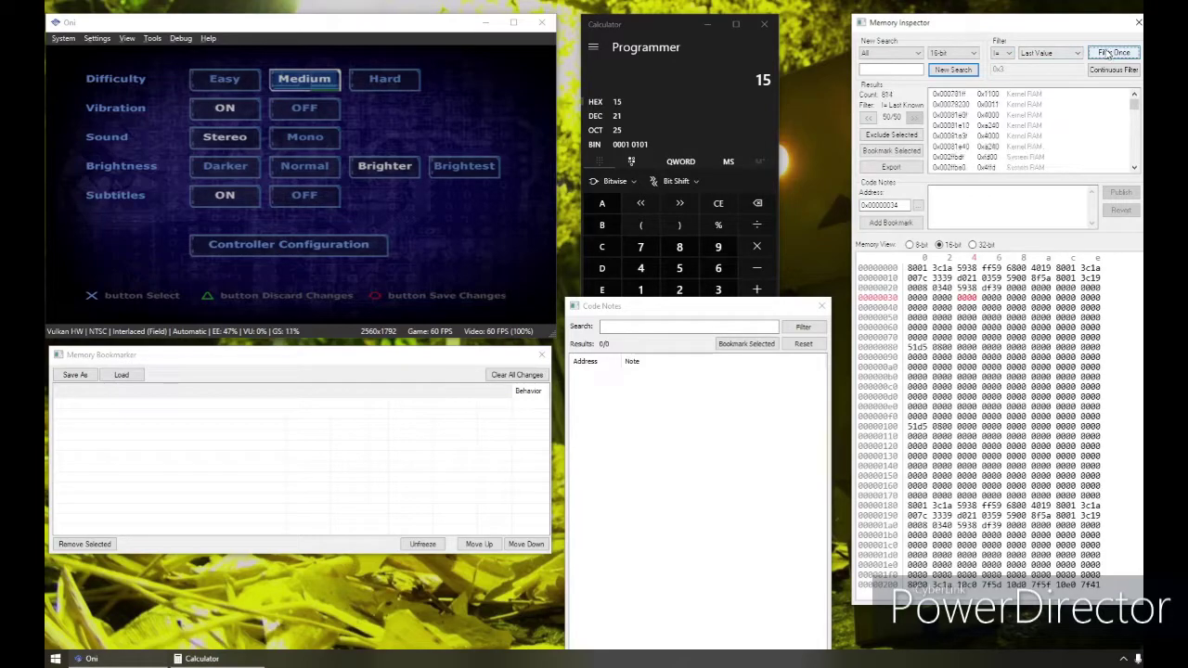
- Save the game's difficulty as Hard and filter the results again for values that differ from Last Value
key("Right")
key("k")
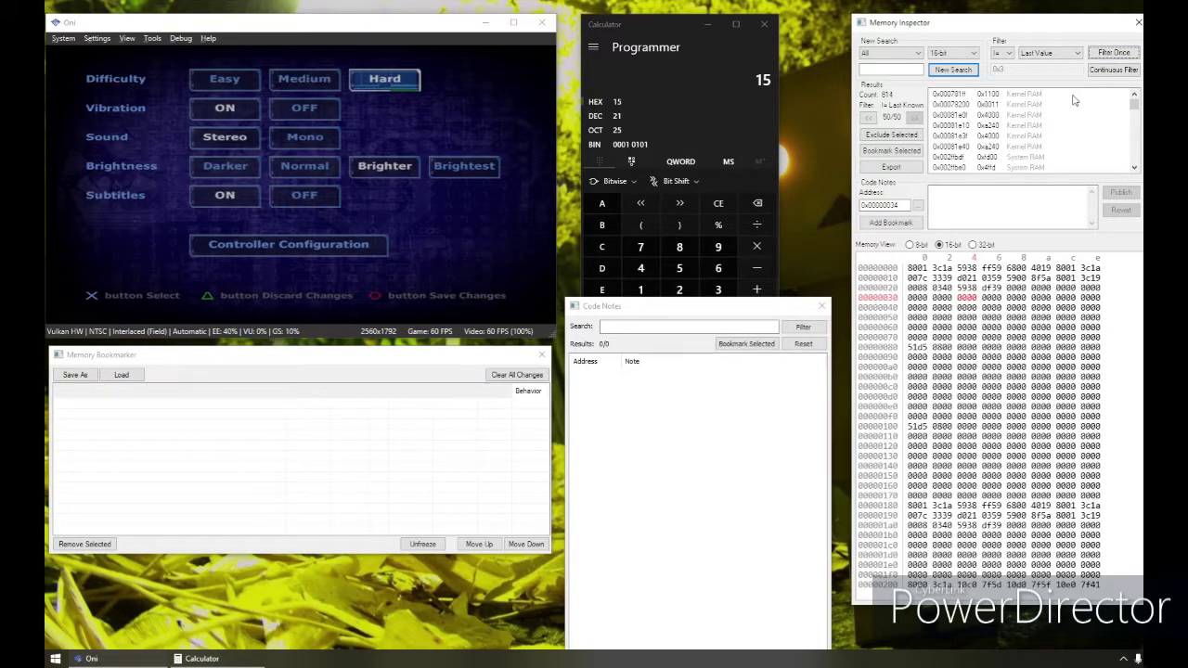
key("l")
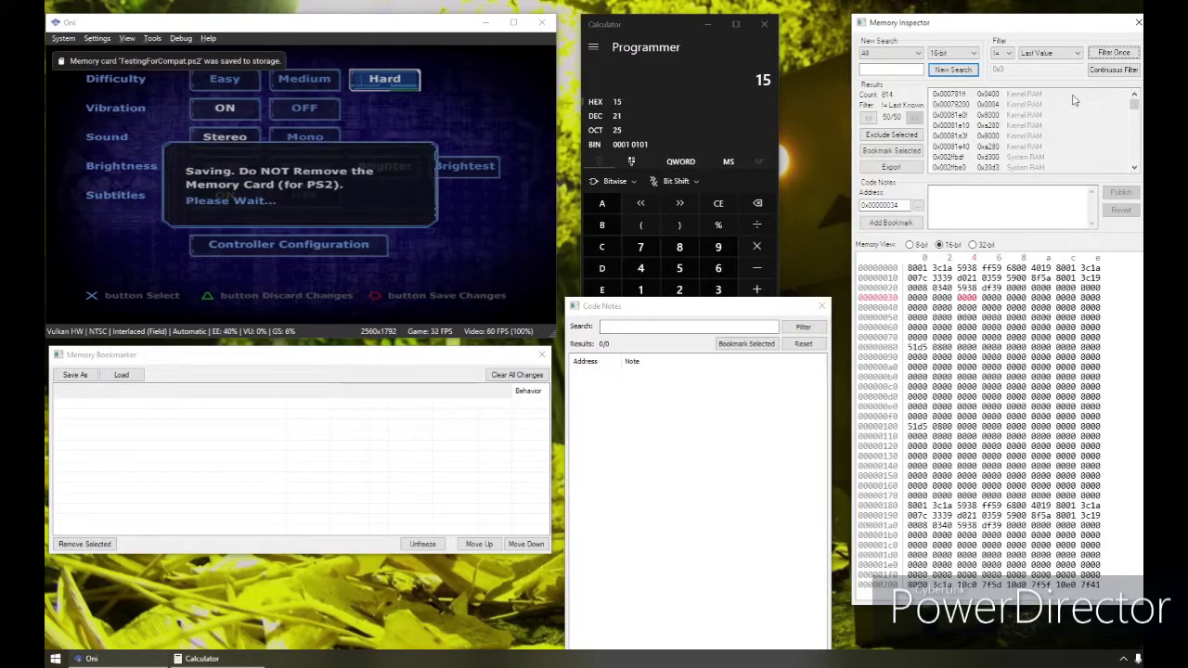
key("KP_2")
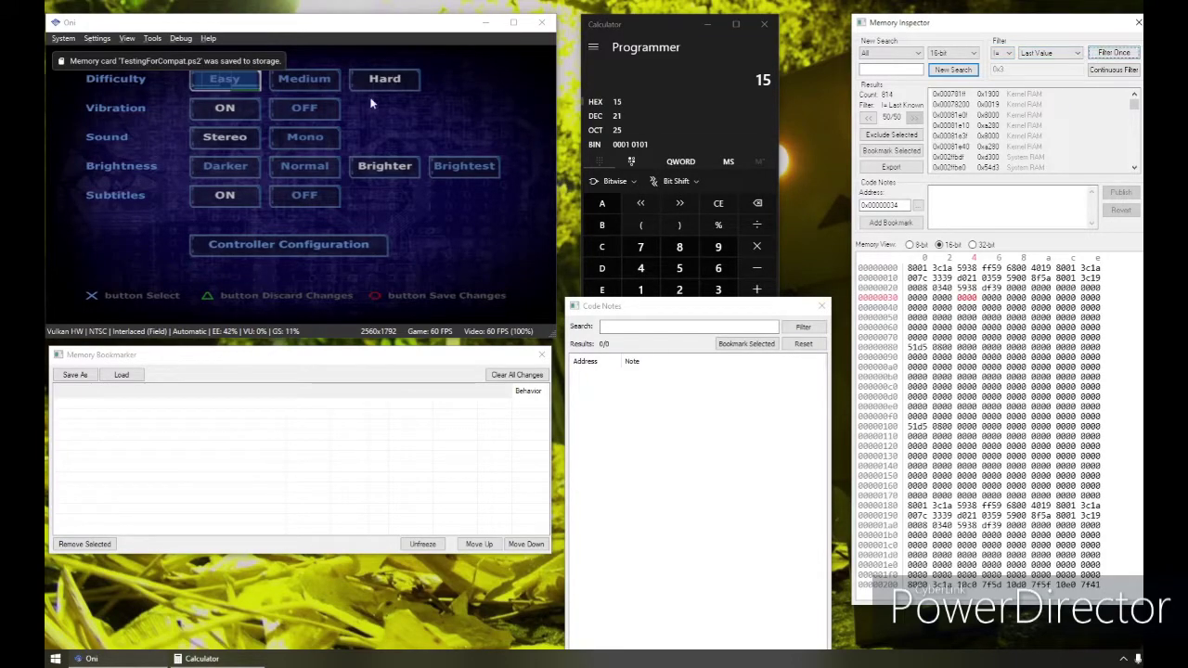
left_click(1105, 52)
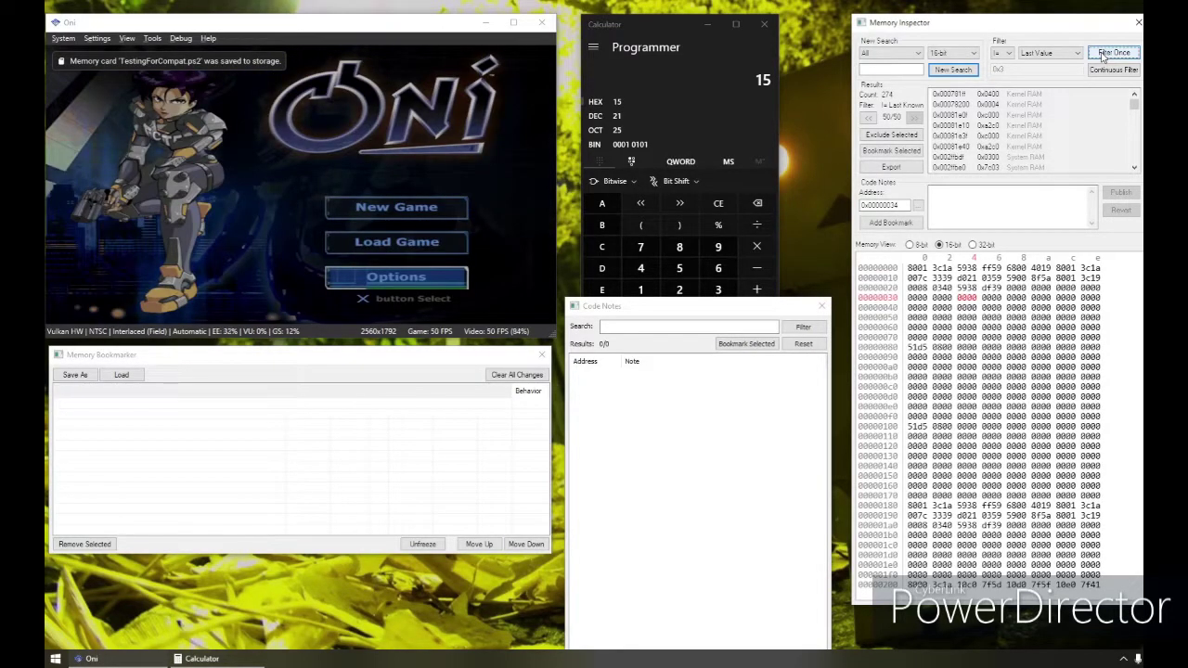
- Reopen the game's Options screen and highlight the Hard difficulty
key("Return")
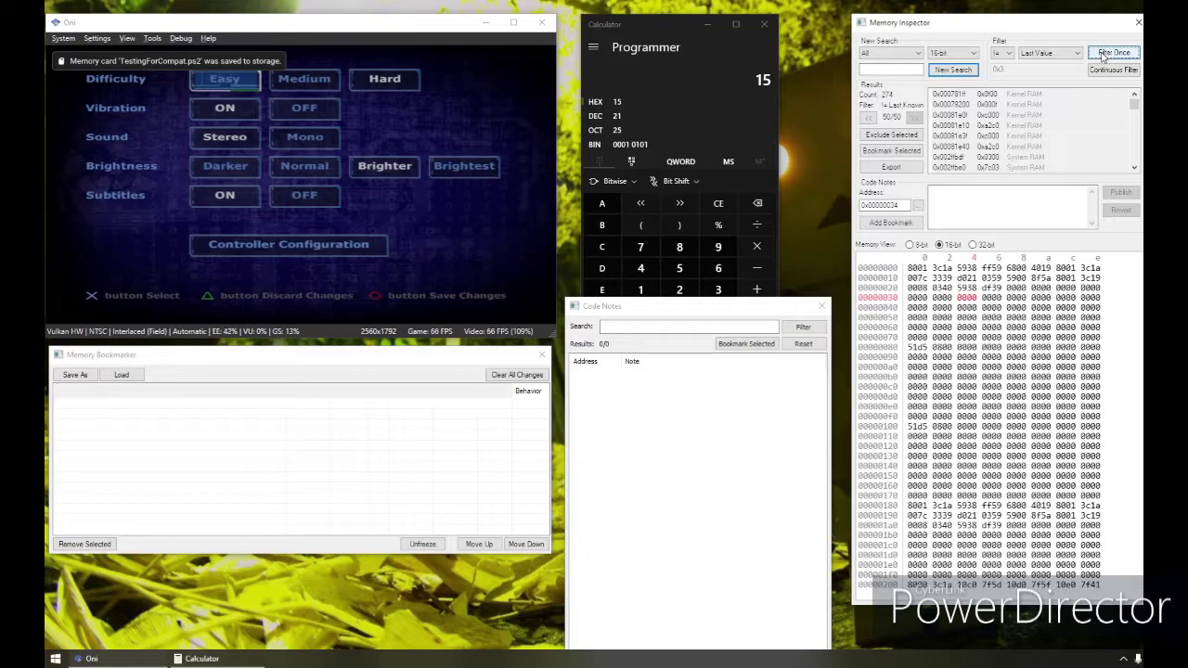
key("Right")
key("Right")
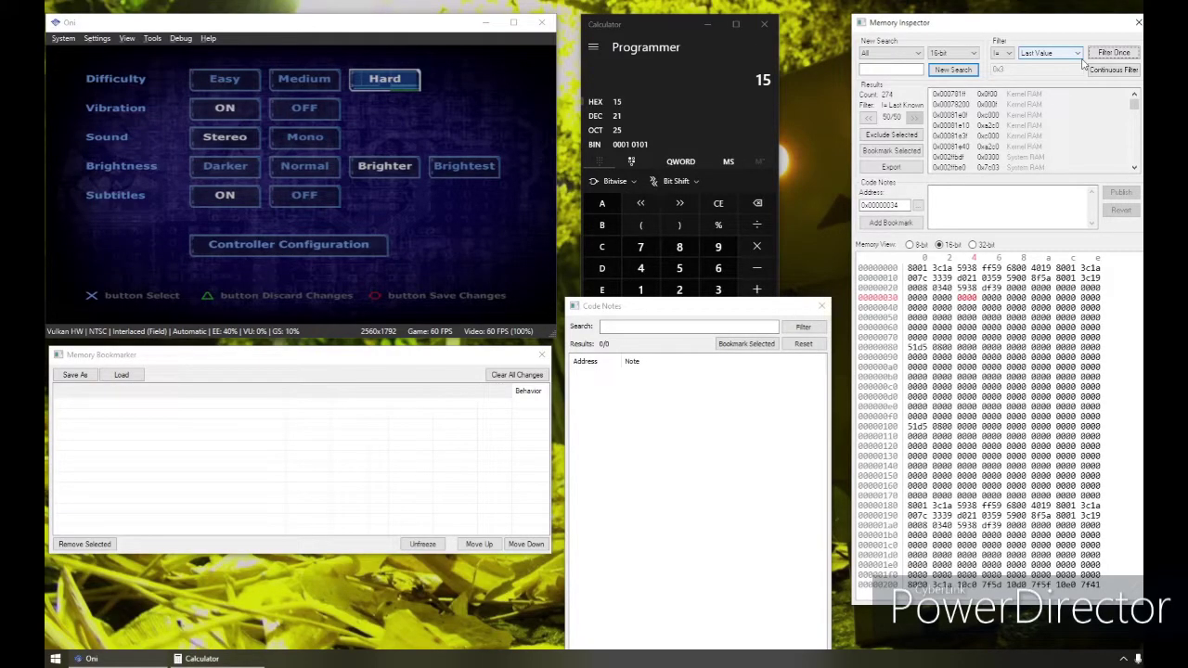
- Change the filter comparison to = and filter the results once against Last Value
left_click(1003, 53)
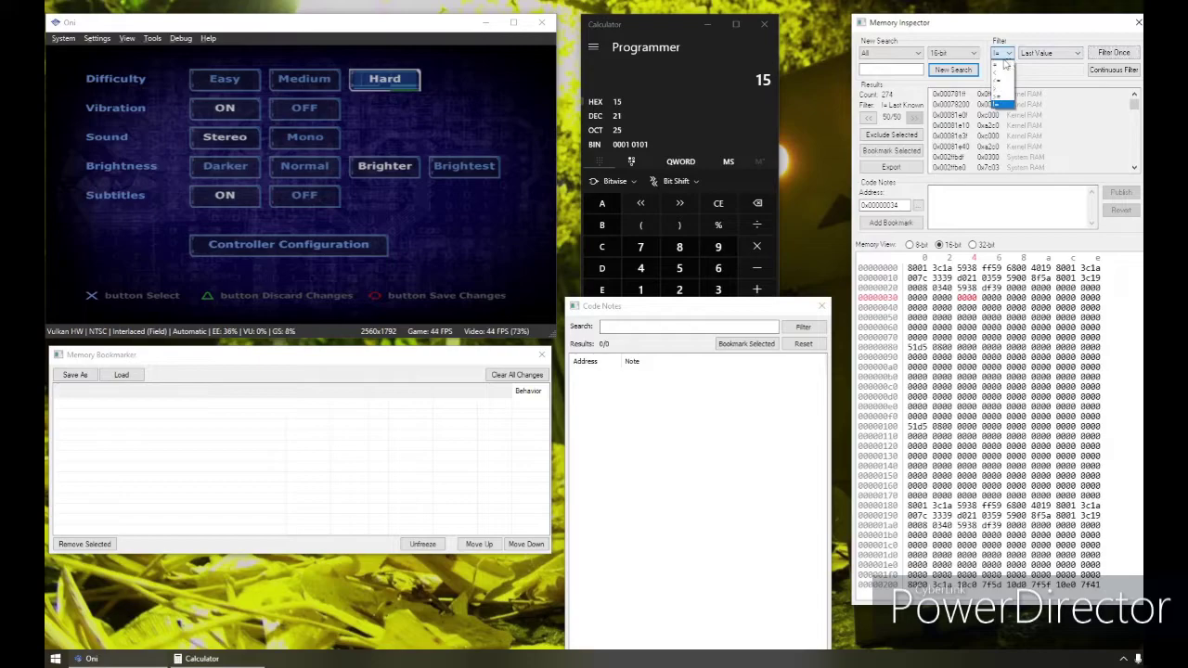
left_click(999, 68)
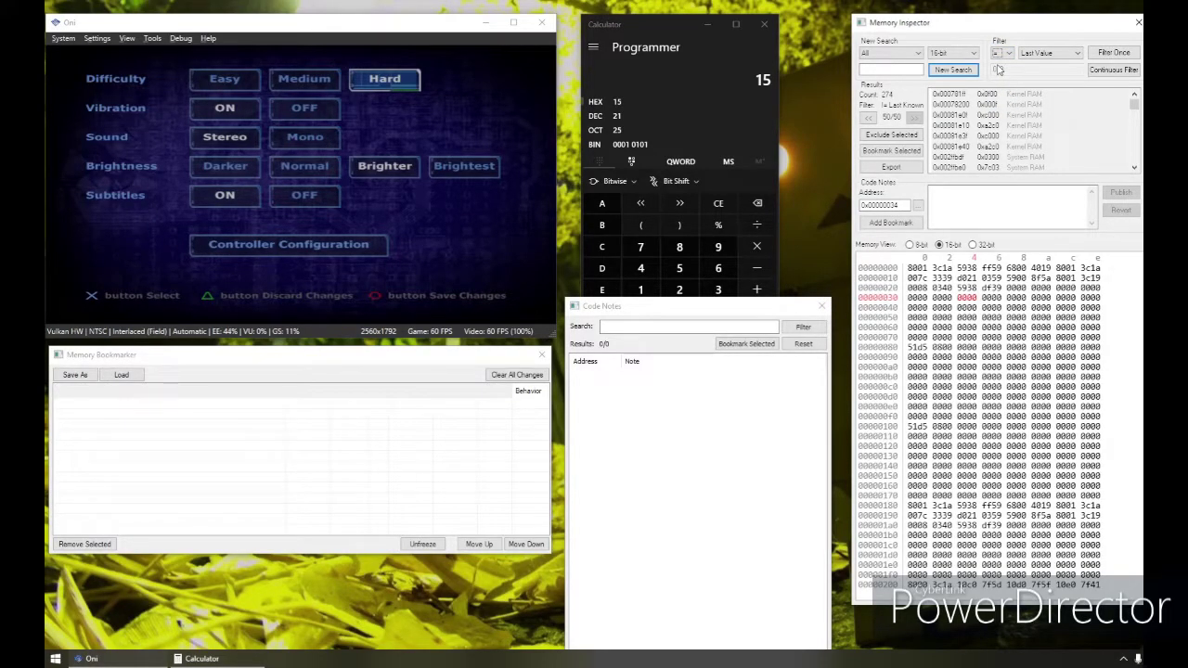
left_click(1114, 52)
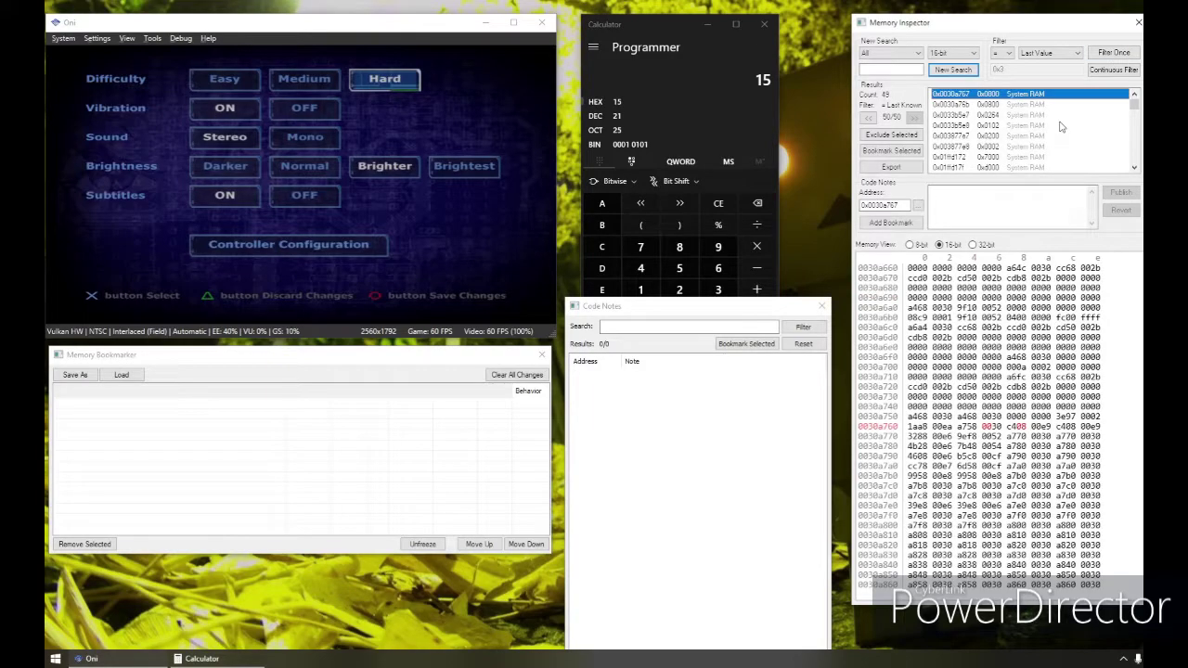
- Examine the search results in the memory view down to address 0x003877e7
left_click(1060, 116)
key("Down")
key("Down")
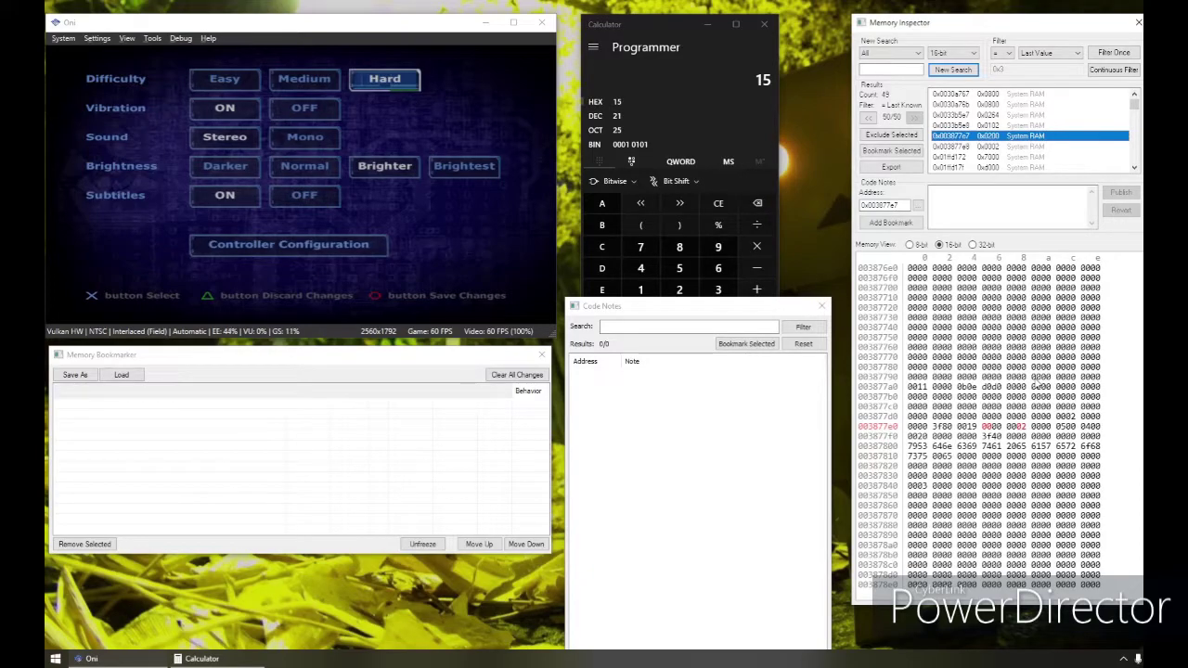
- Set the game's difficulty to Easy and save the options to test the candidate addresses
left_click(435, 257)
key("Left")
key("Left")
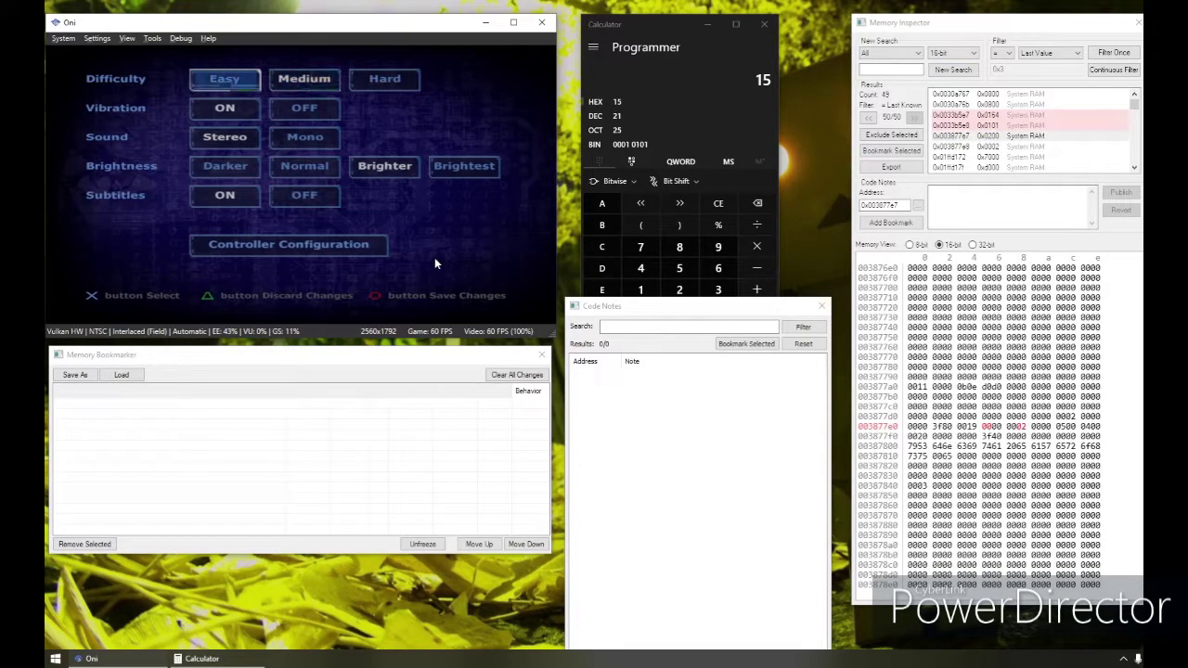
key("l")
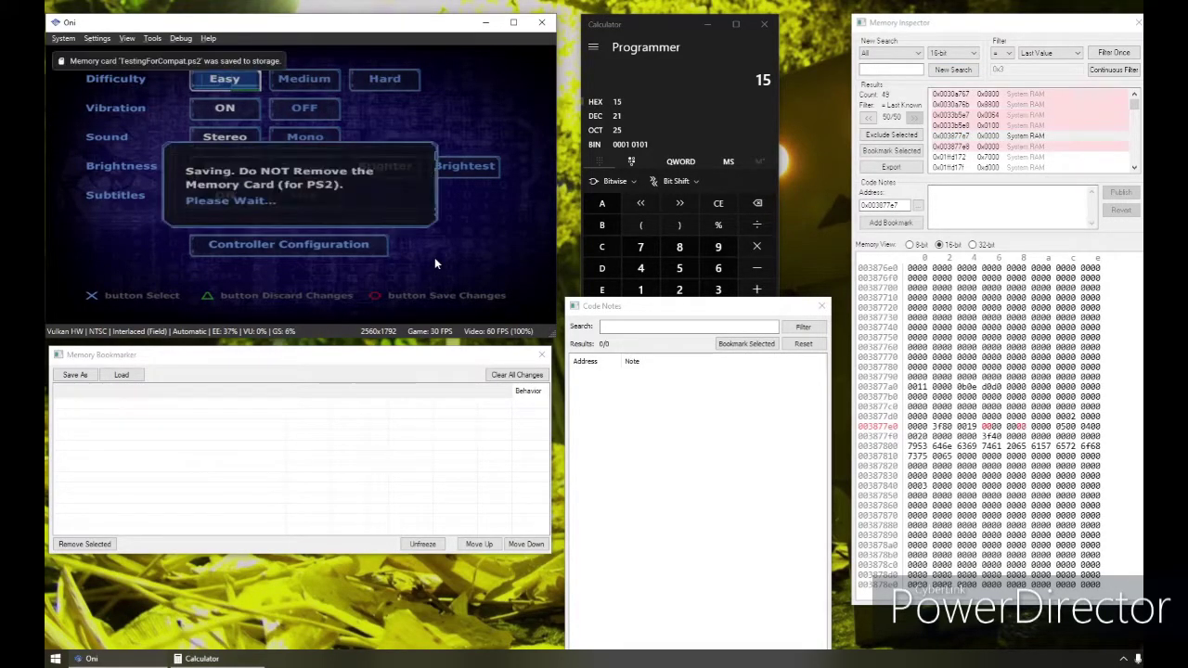
- Reopen the options, set the difficulty to Medium and save to test the candidate addresses
key("KP_2")
key("Right")
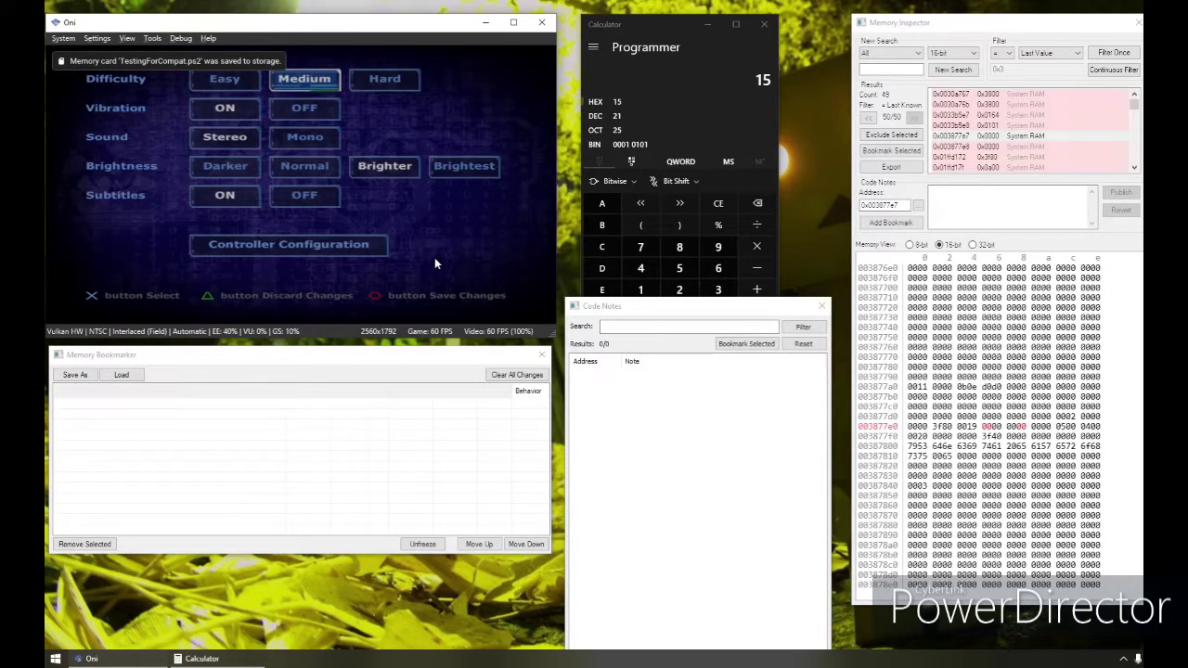
key("KP_6")
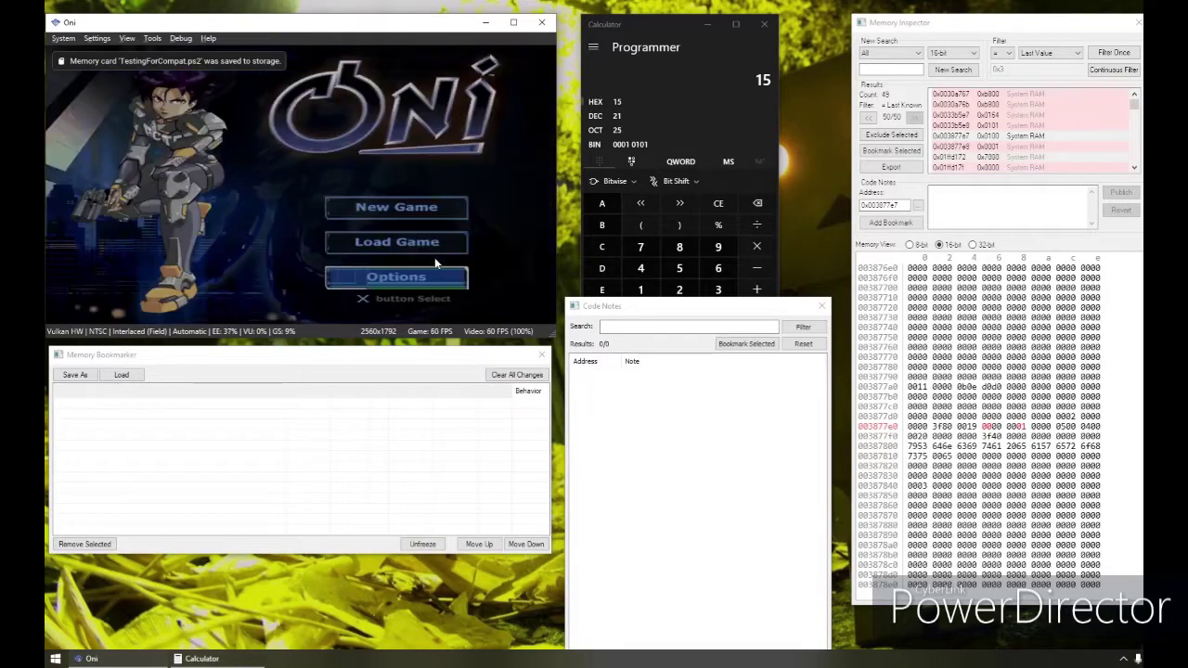
- Reopen the options, set the difficulty to Hard and save to test the candidate addresses again
key("KP_2")
key("Right")
key("Right")
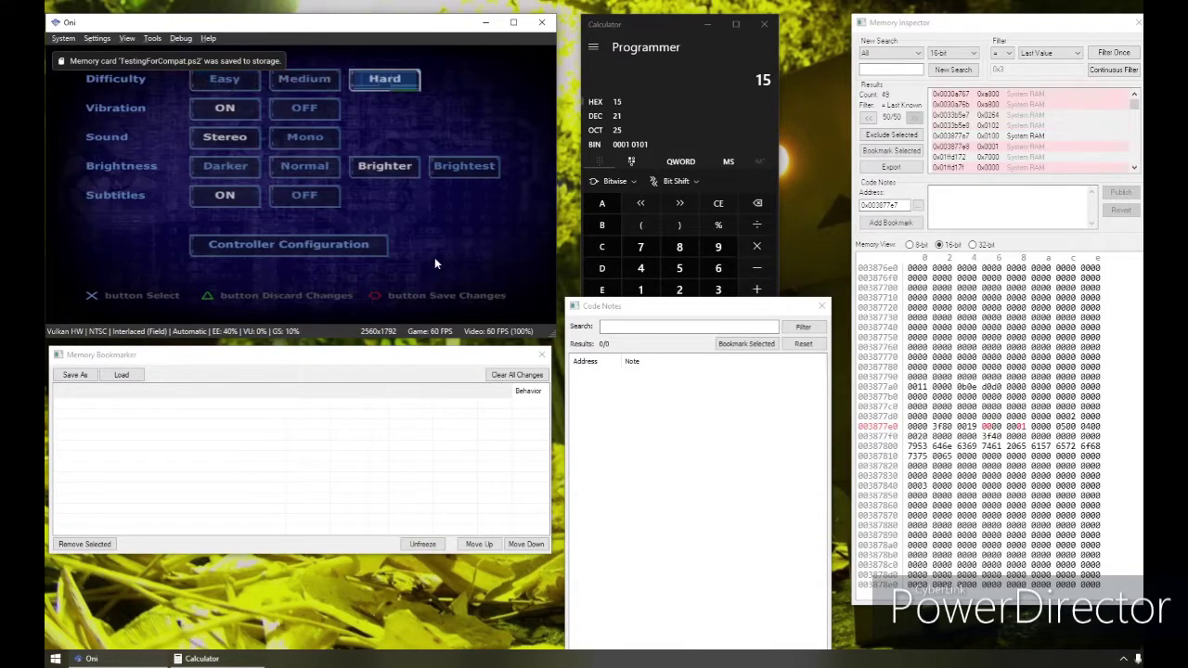
key("l")
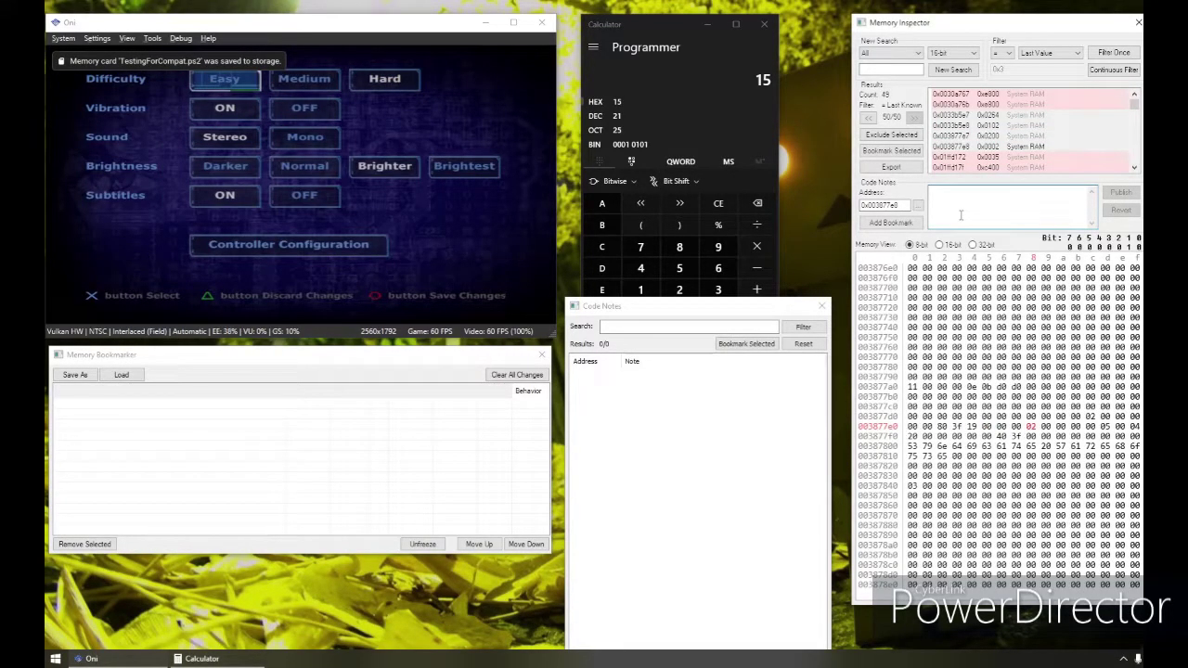
- Set the game's difficulty to Medium and save the options to check the value at 0x003877e8
key("Right")
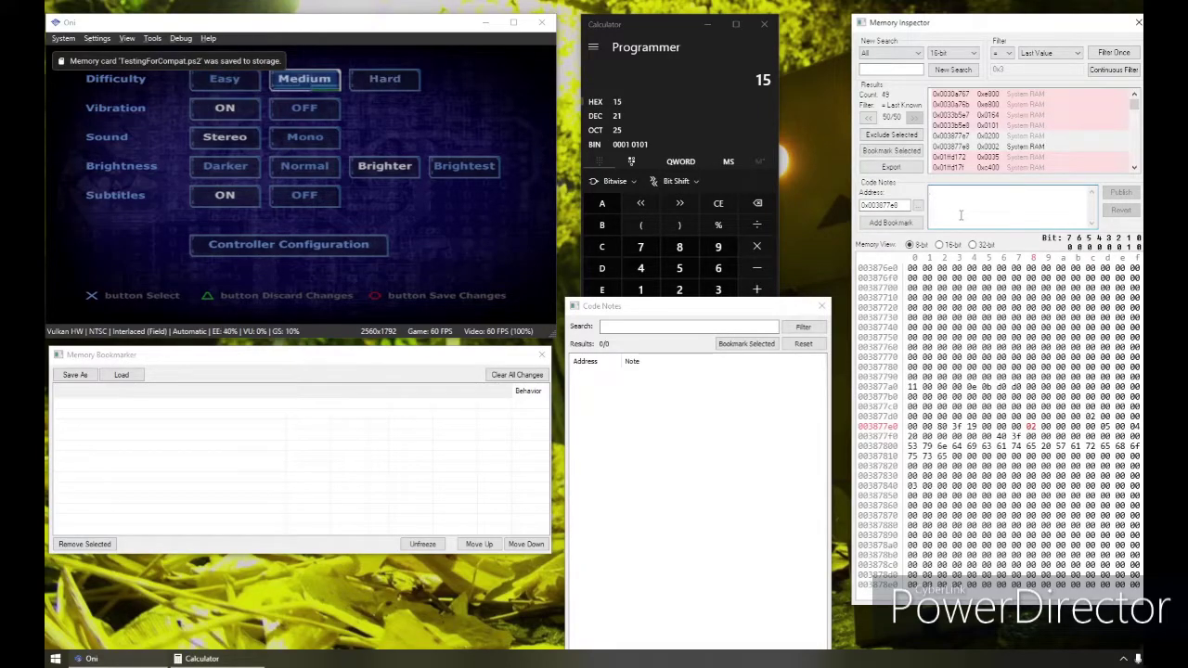
key("KP_6")
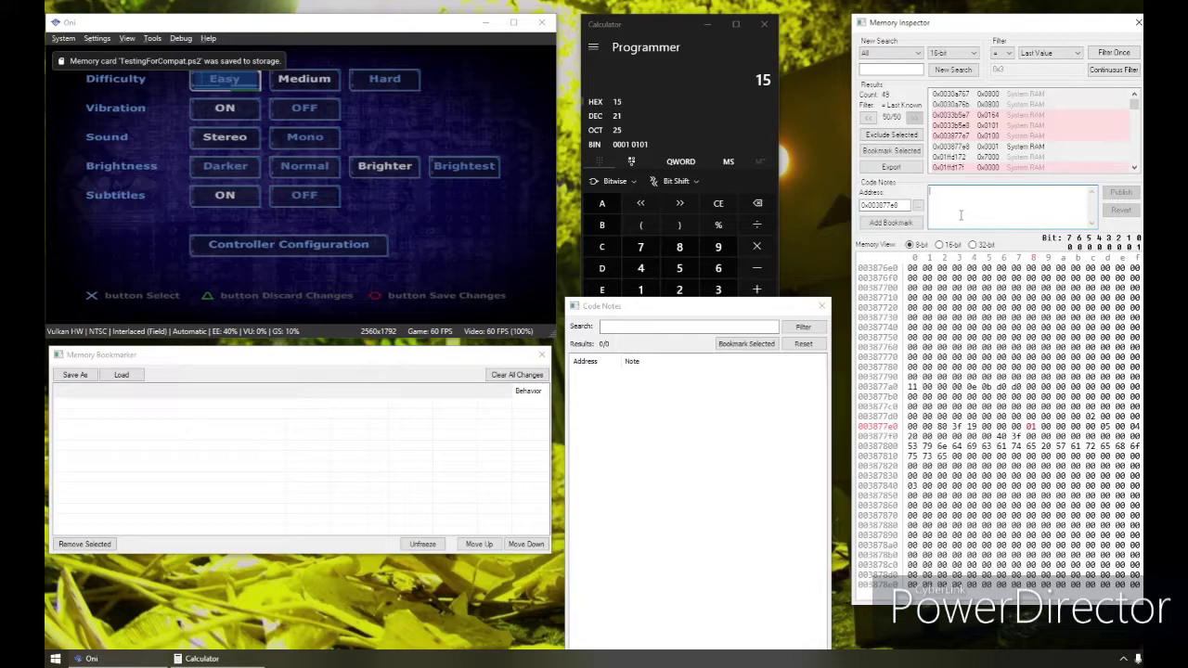
- Write the code note "[8bit] Difficulty" for address 0x003877e8, listing Easy = 0x0, Med = 0x1 and Hard = 0x2 on separate lines
type("[8bit]")
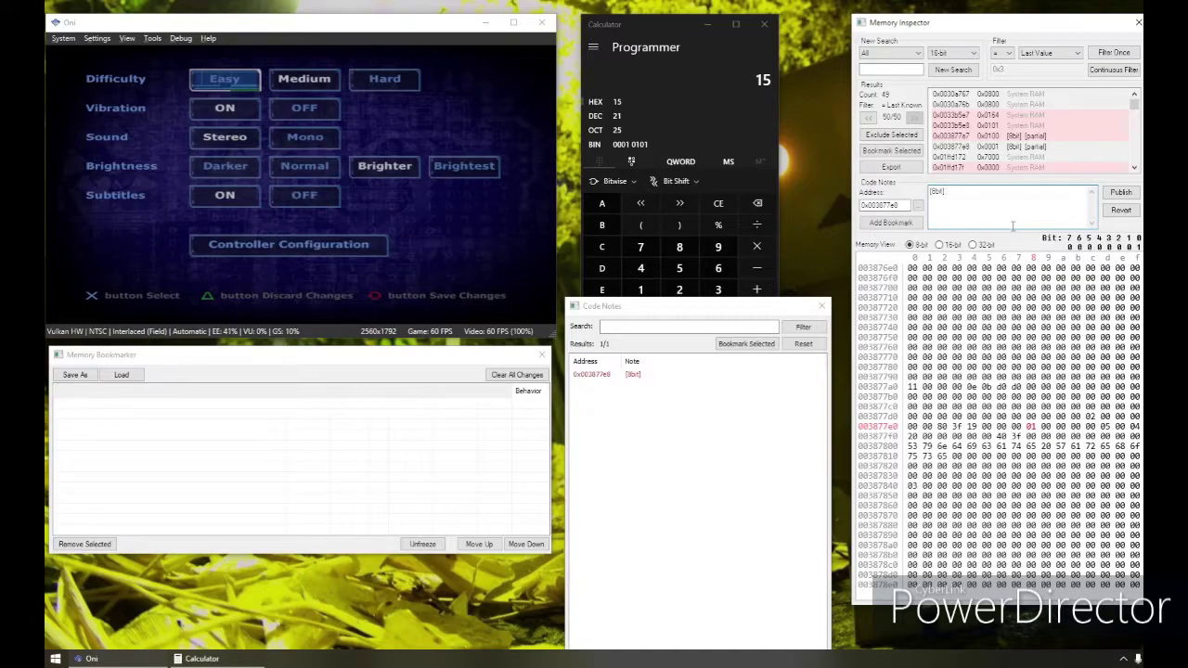
type("ficulty")
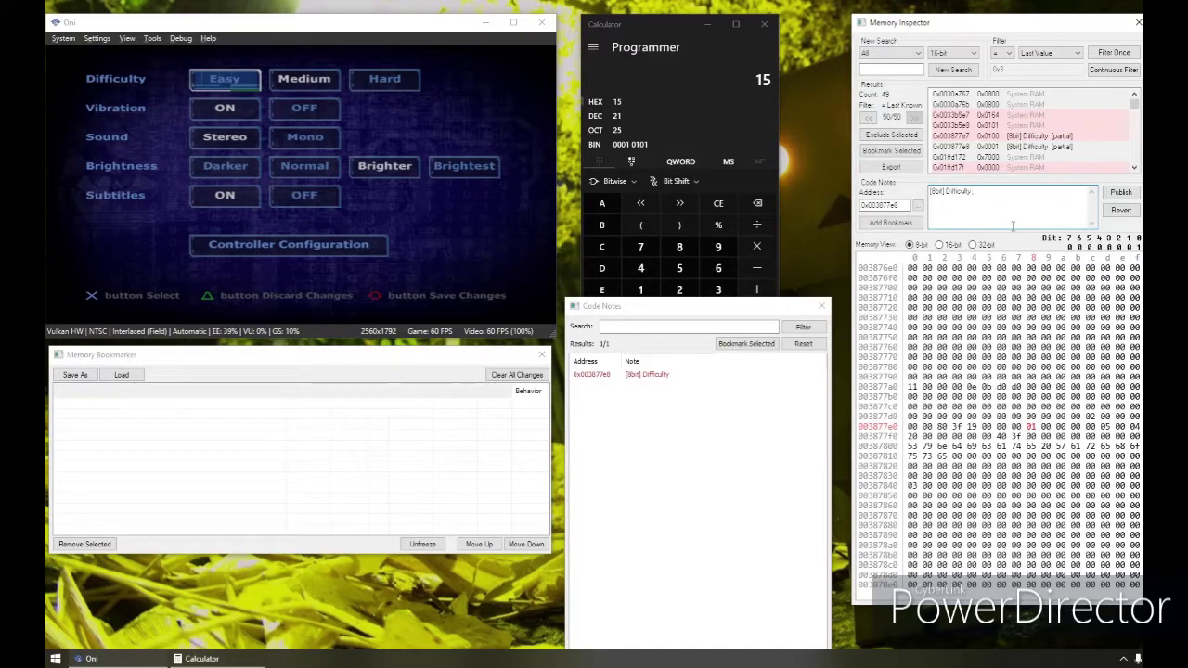
key("Return")
type("Easy = 0x0")
key("Return")
type("Med = 0x1")
key("Return")
type("Hard = 0x")
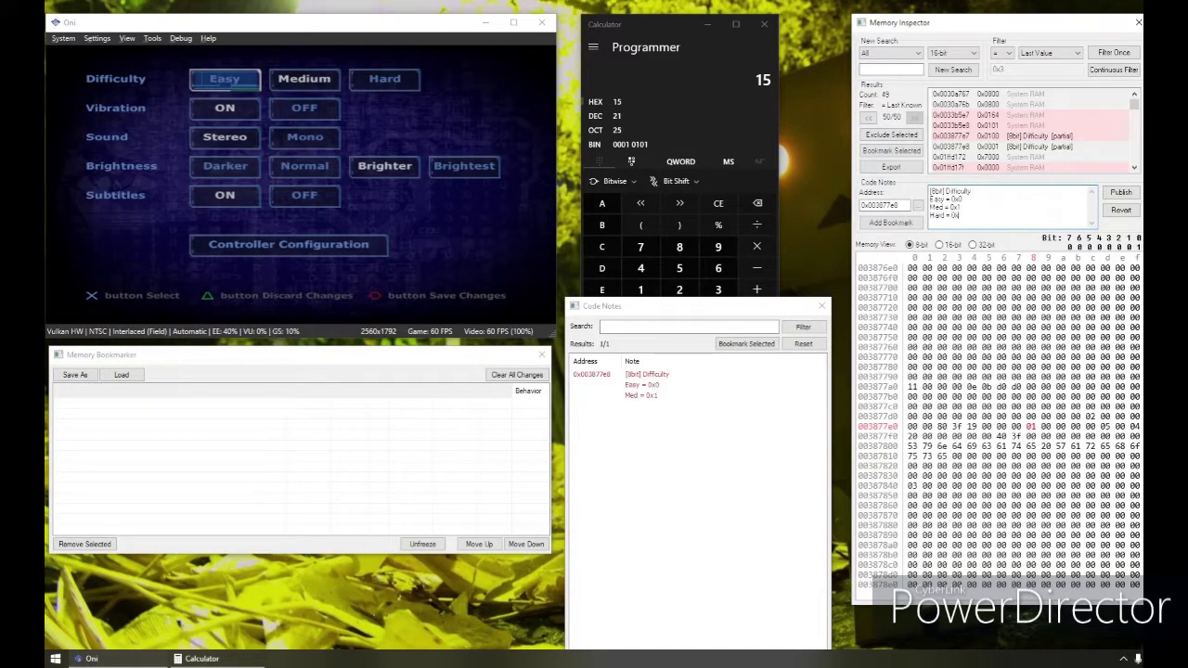
- Set the game's difficulty to Hard and save the options
left_click(471, 195)
key("Right")
key("Right")
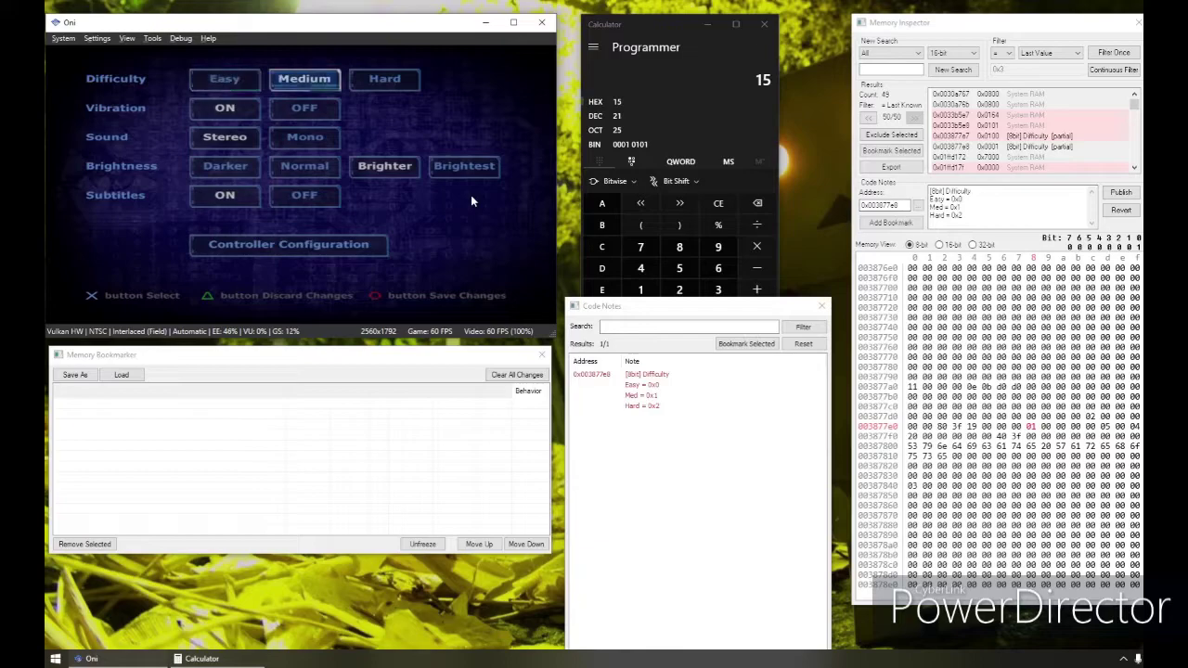
key("k")
key("l")
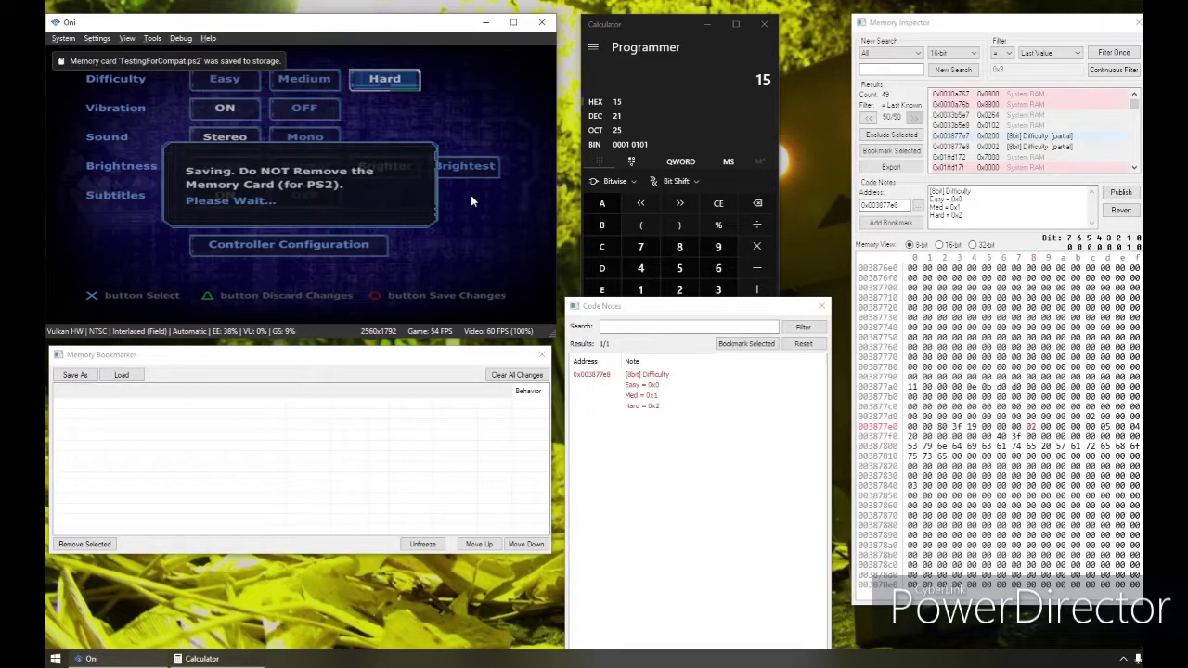
- Start a new game from Oni's main menu
left_click(991, 223)
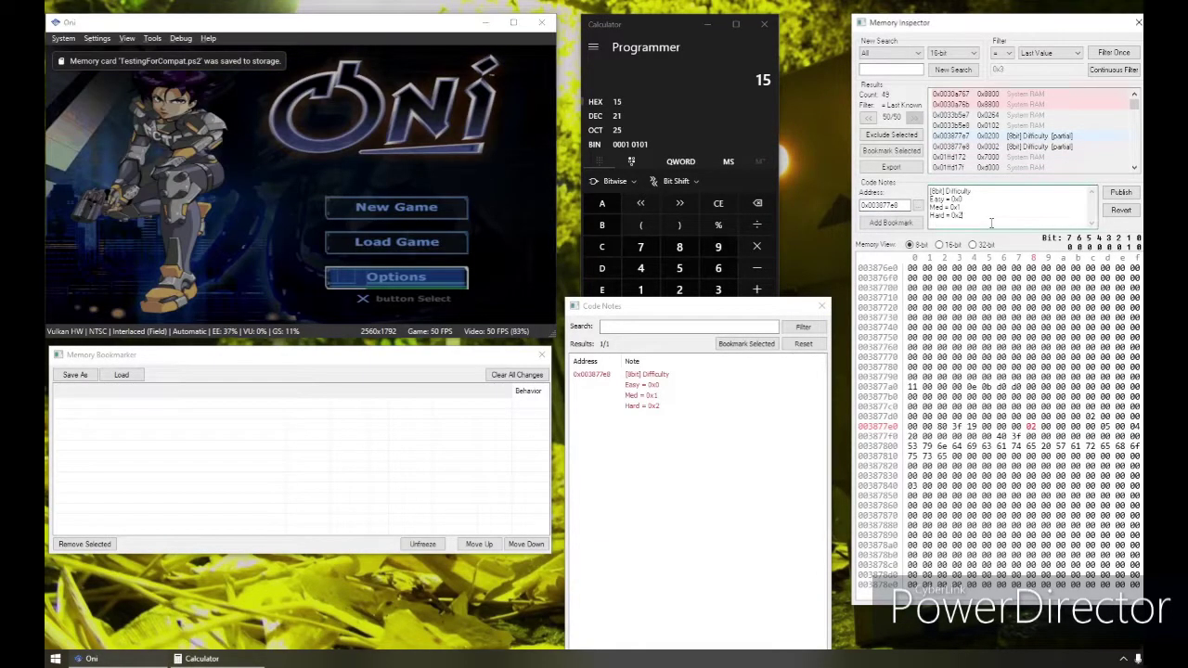
key("Up")
key("Up")
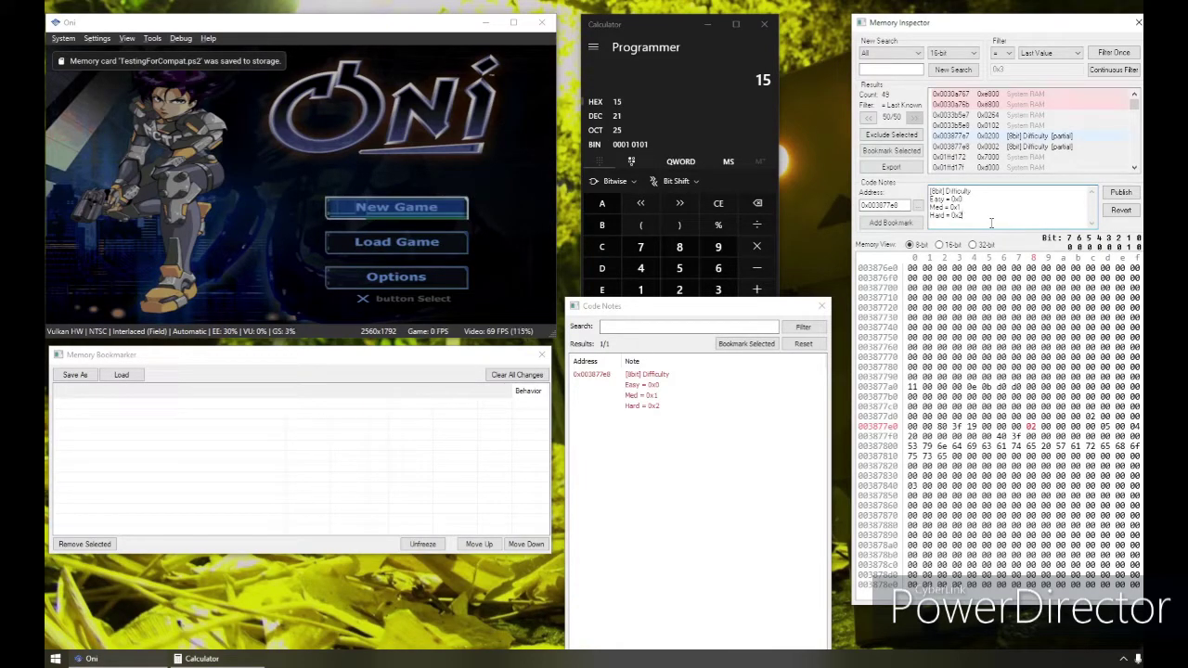
key("k")
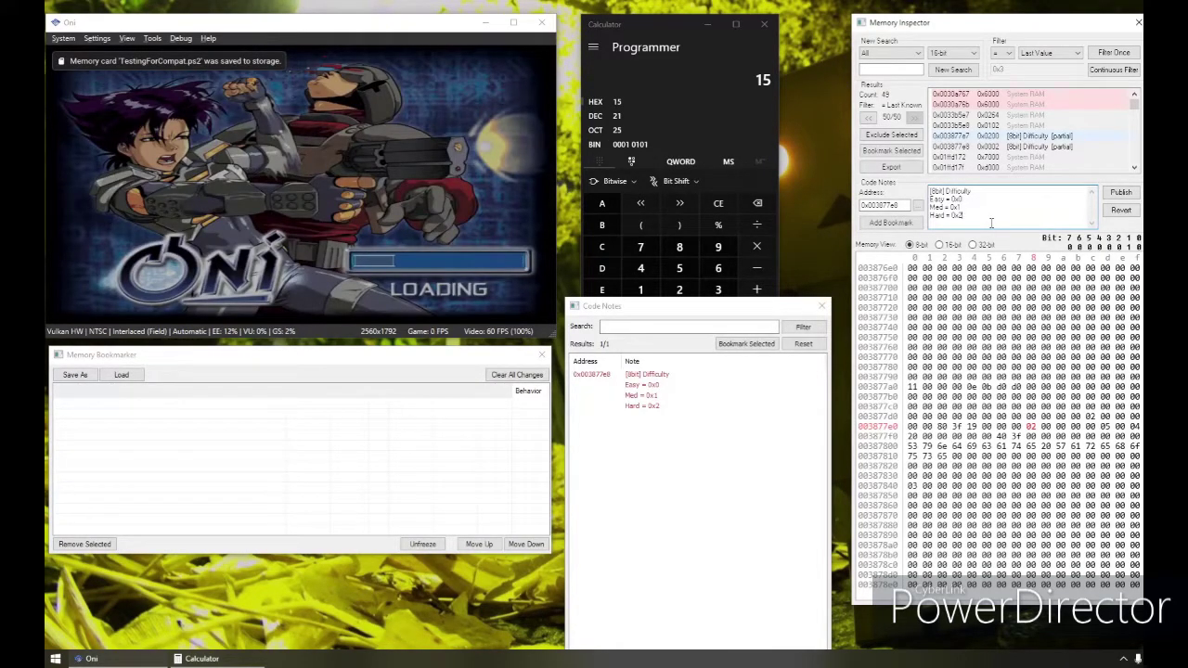
- Bookmark the difficulty address 0x003877e8 so its value can be tracked
left_click(891, 224)
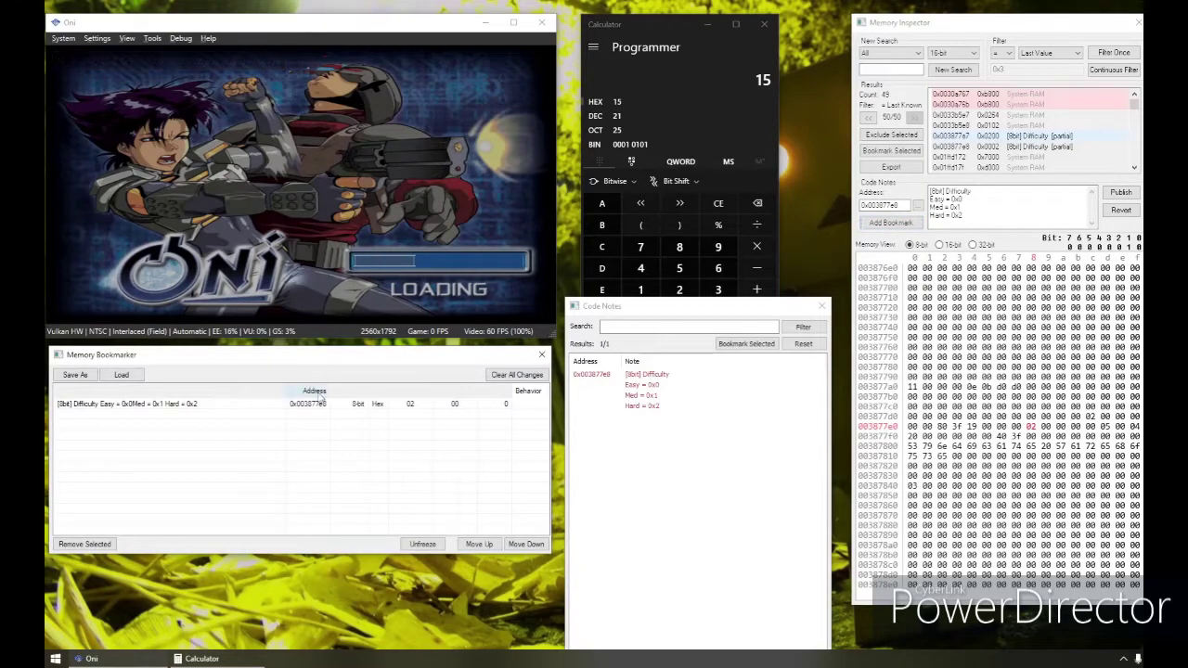
left_click(429, 416)
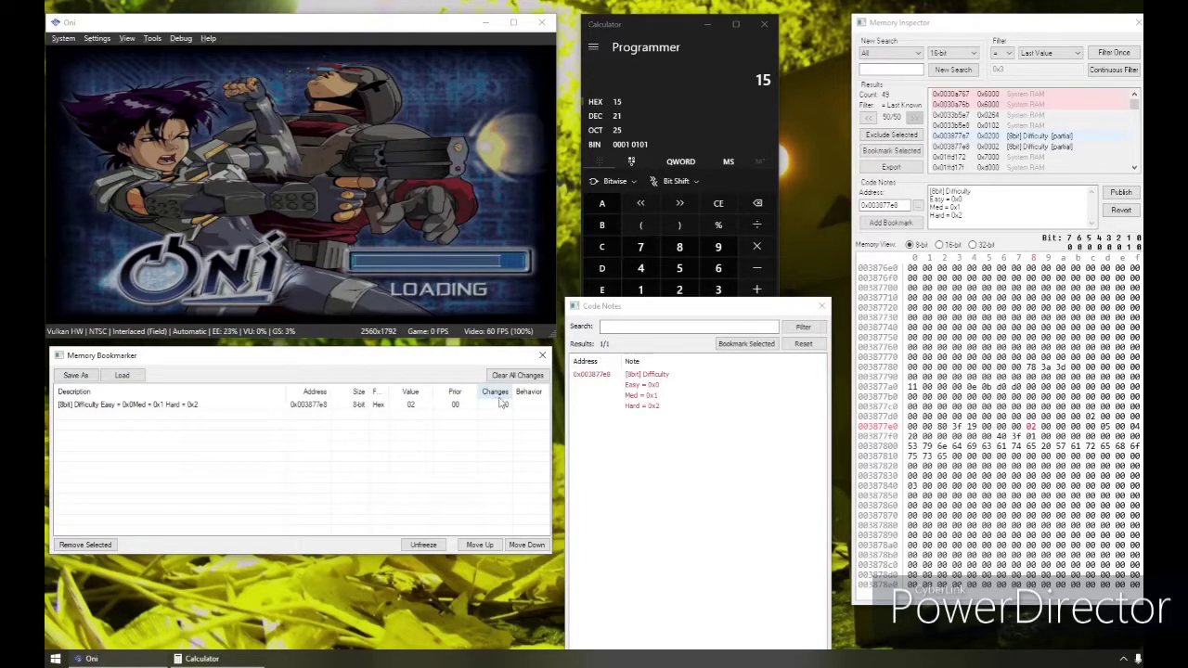
- Pause and resume the game during the opening scene, continuing to the combat training drone
left_click(501, 284)
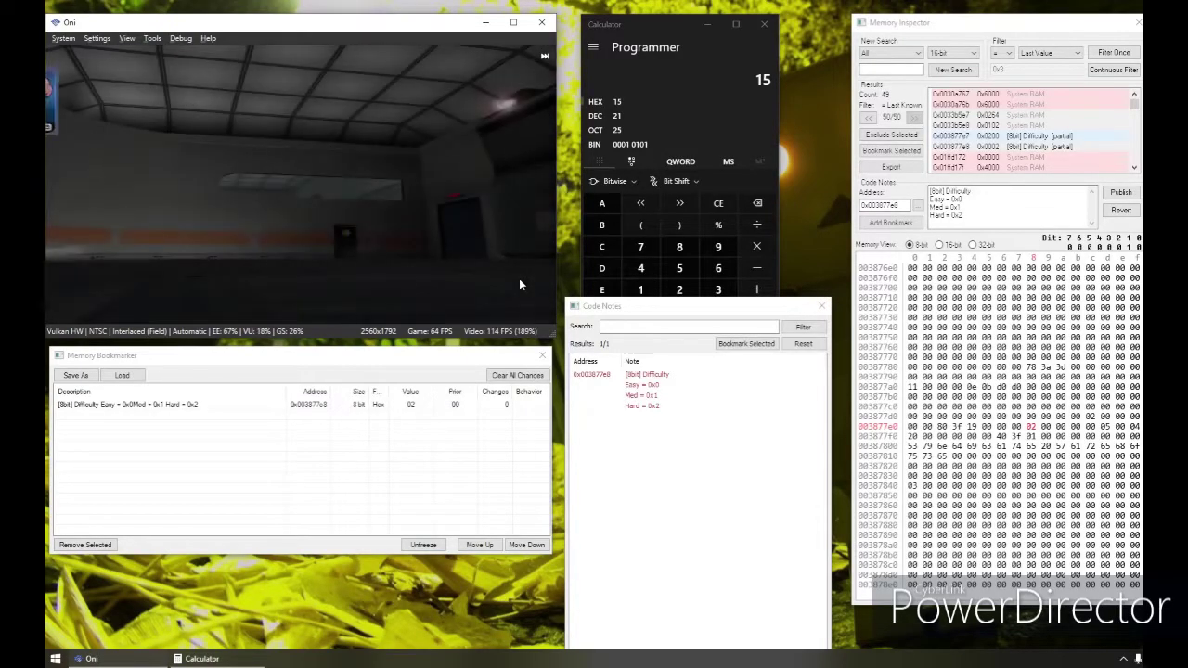
key("Return")
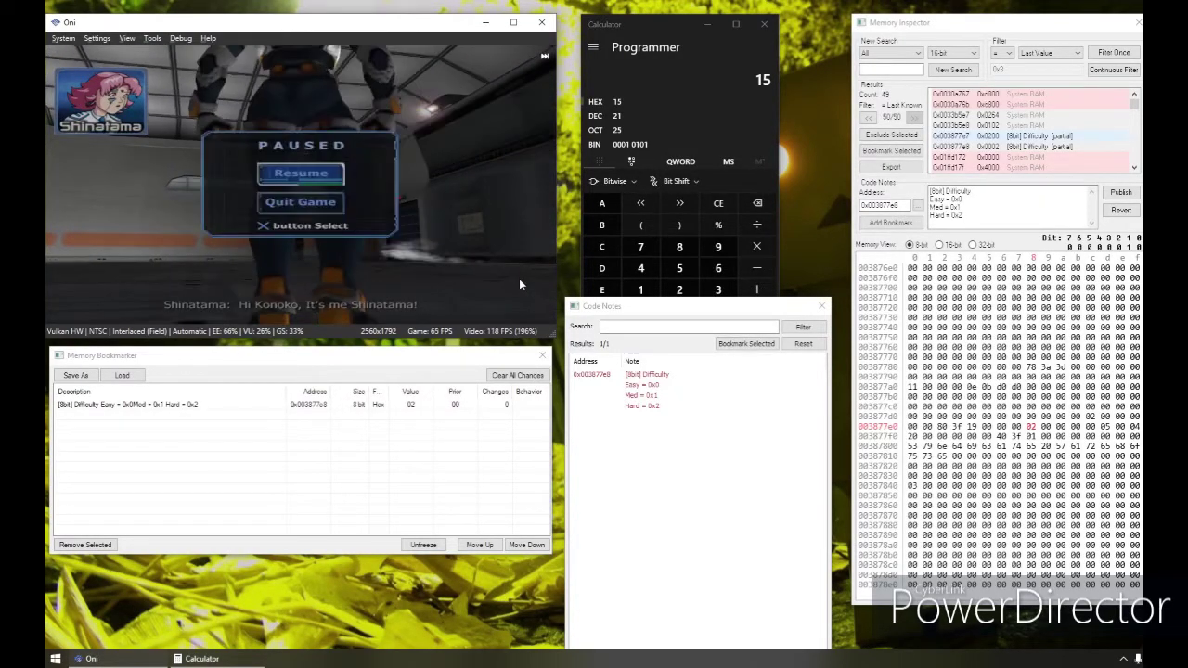
key("Return")
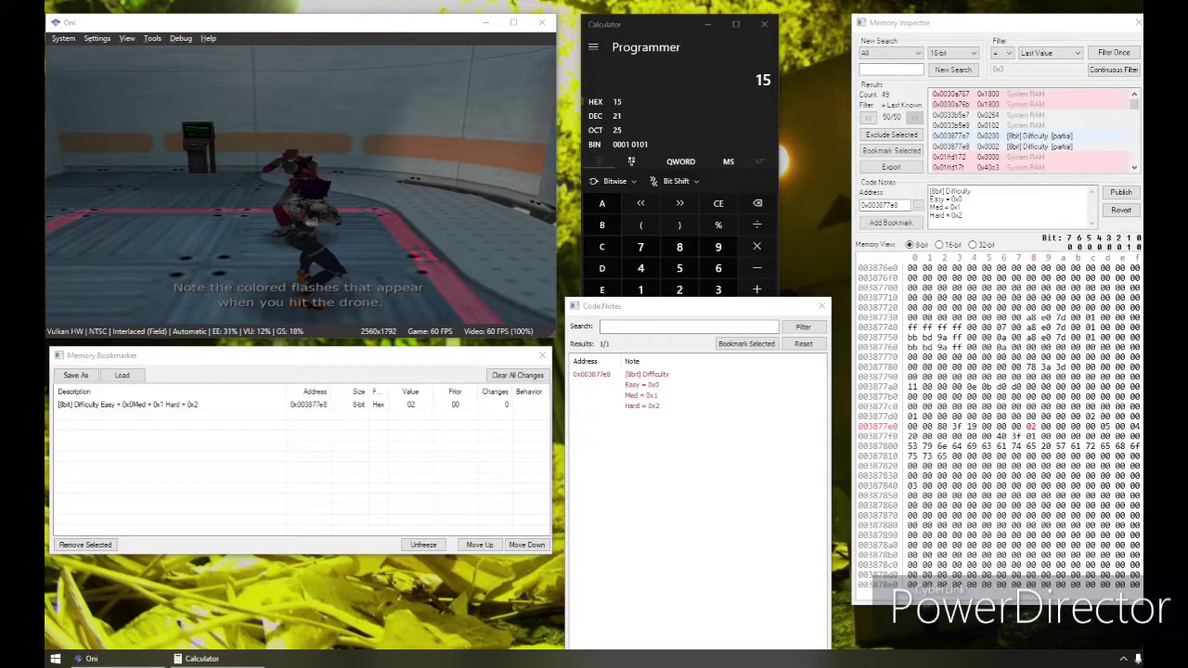
- Start a new 16-bit memory search and filter it for values equal to the last value
left_click(965, 73)
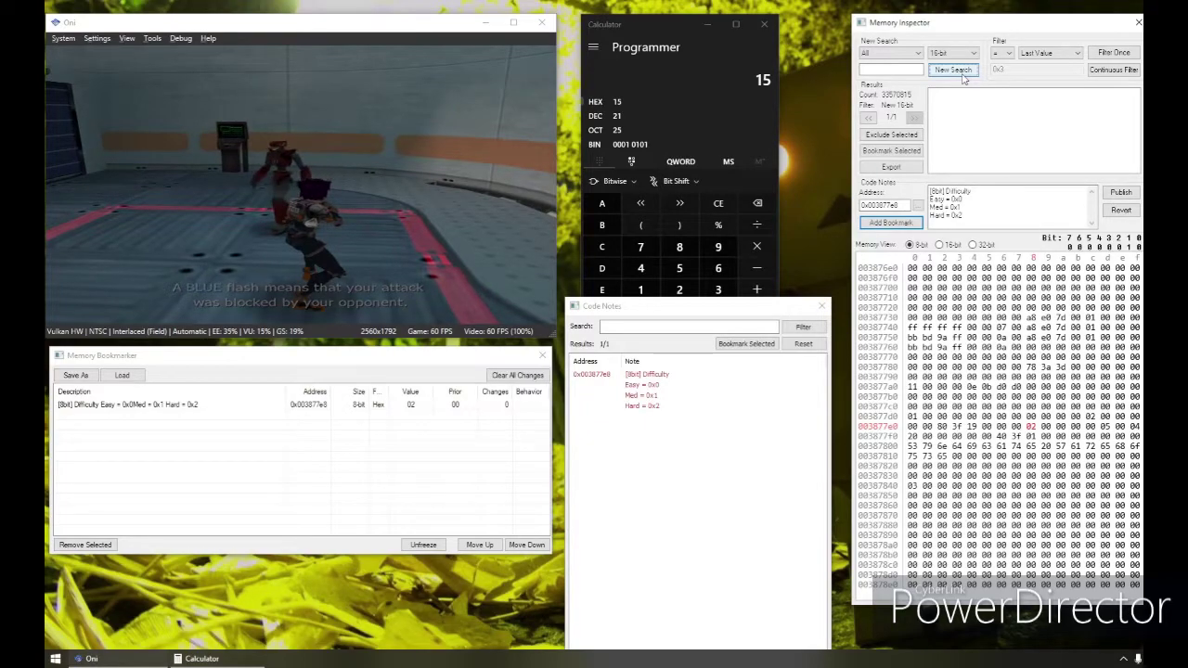
left_click(1123, 55)
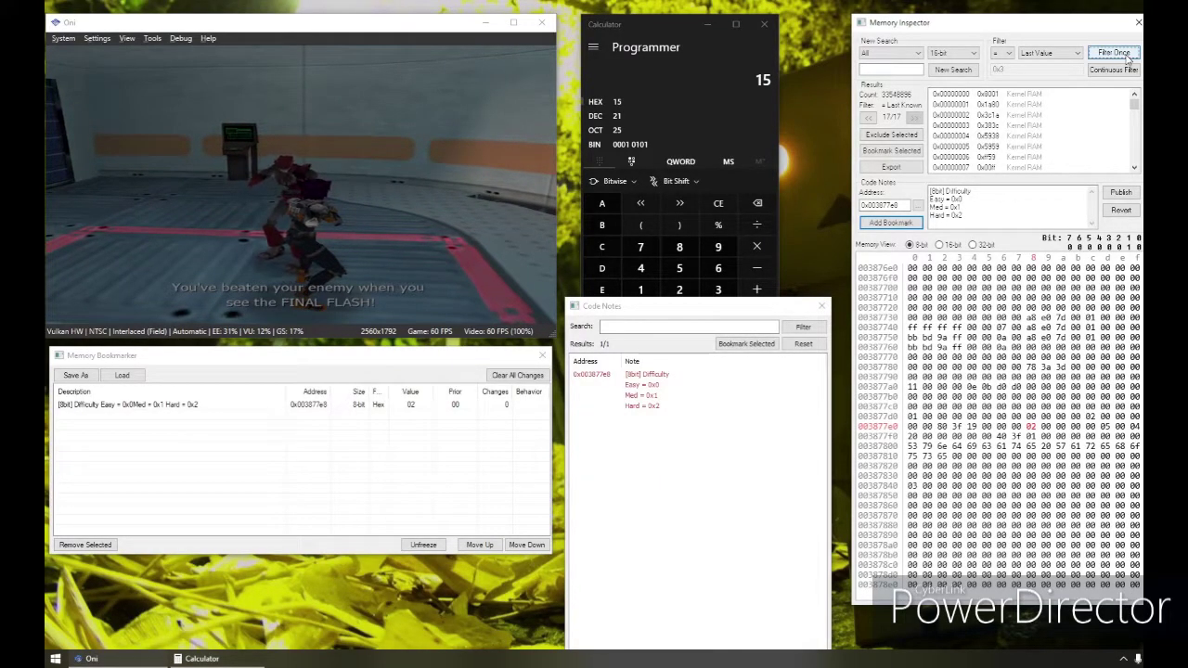
- Filter the search results for values not equal to the last value, followed by values equal to it
left_click(1004, 53)
left_click(1003, 107)
left_click(1102, 54)
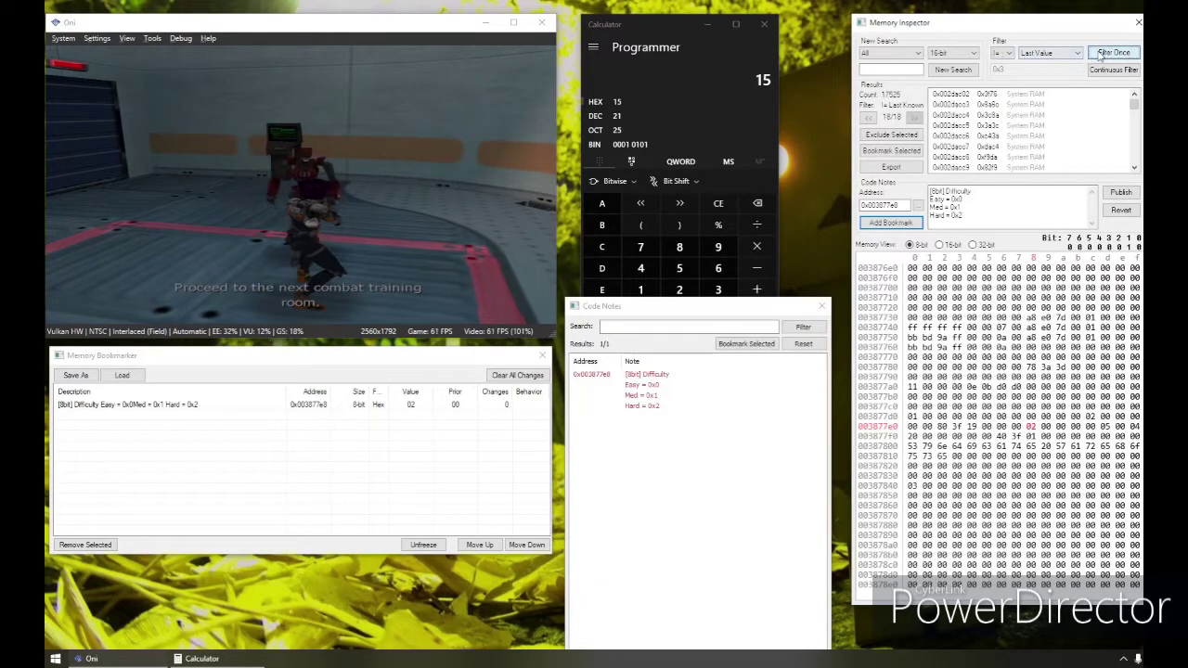
left_click(1002, 53)
left_click(1002, 62)
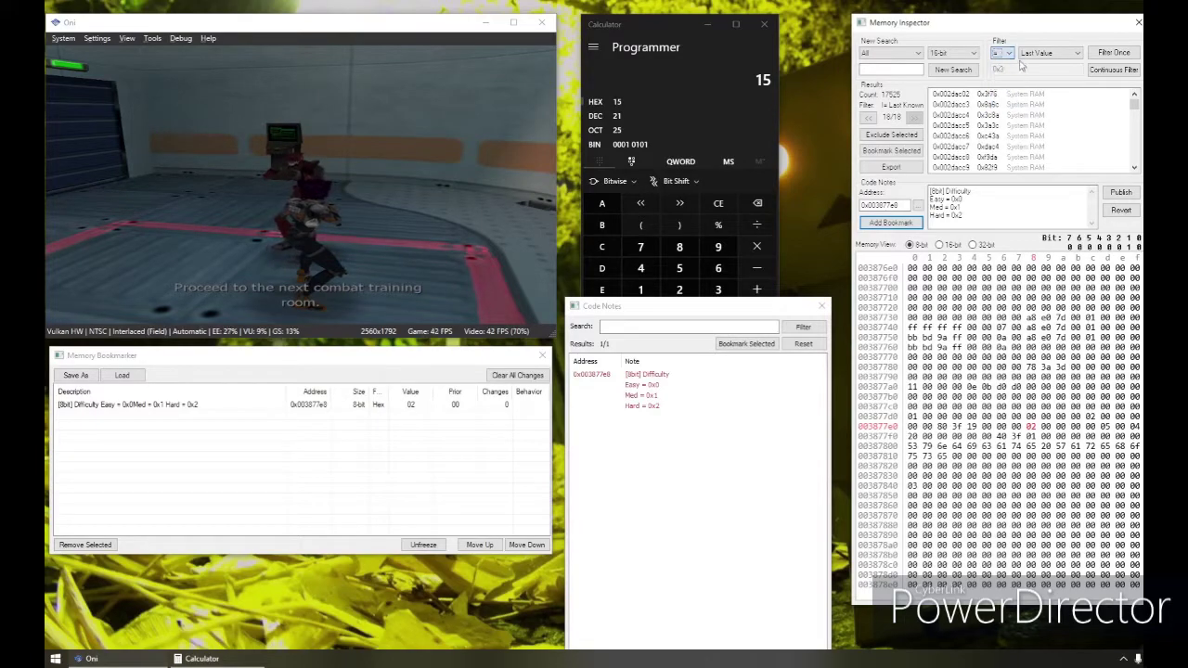
left_click(1096, 54)
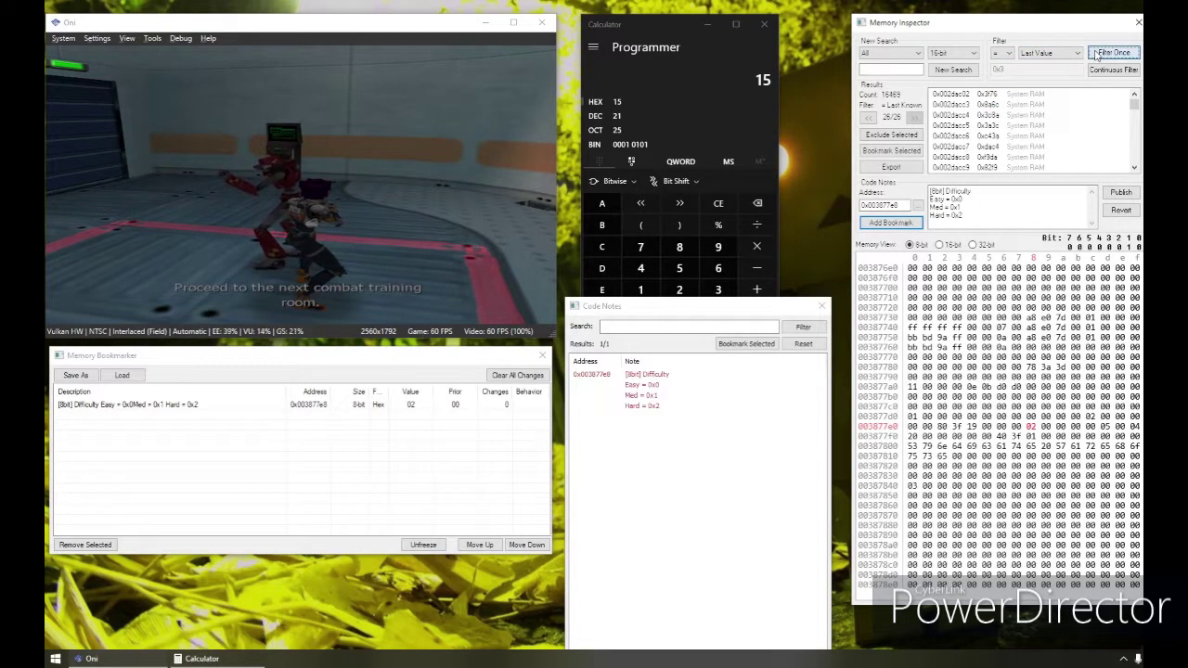
- Filter the results repeatedly for values not equal to the last value as the training fight goes on
left_click(1008, 54)
left_click(1003, 61)
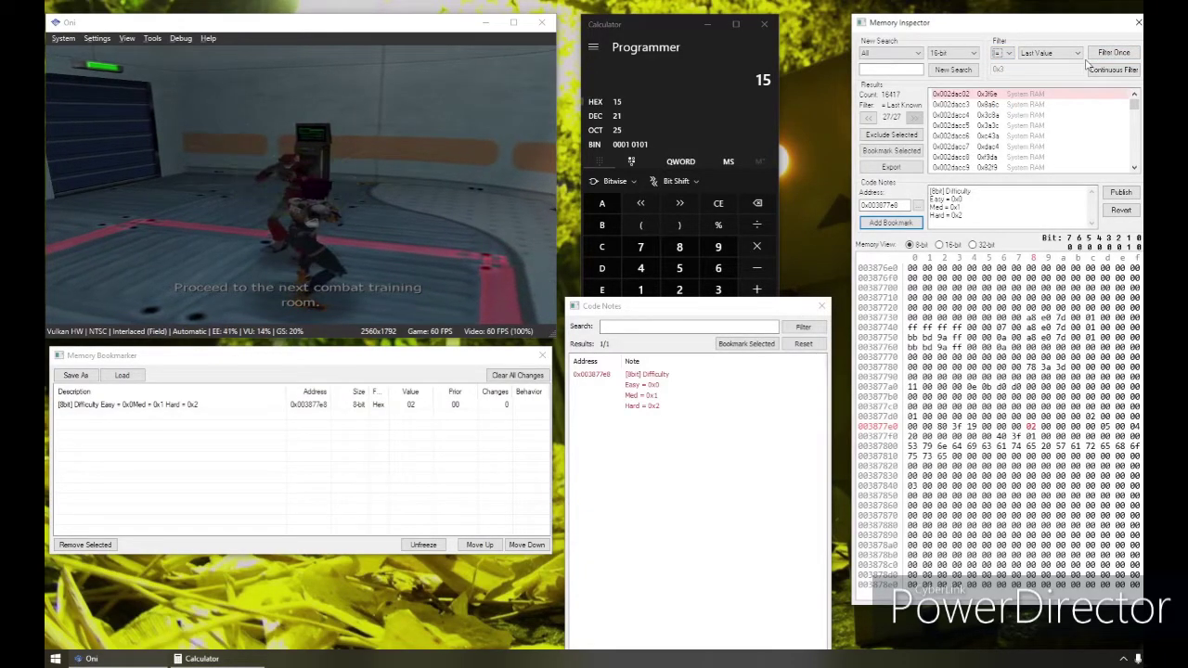
left_click(1102, 56)
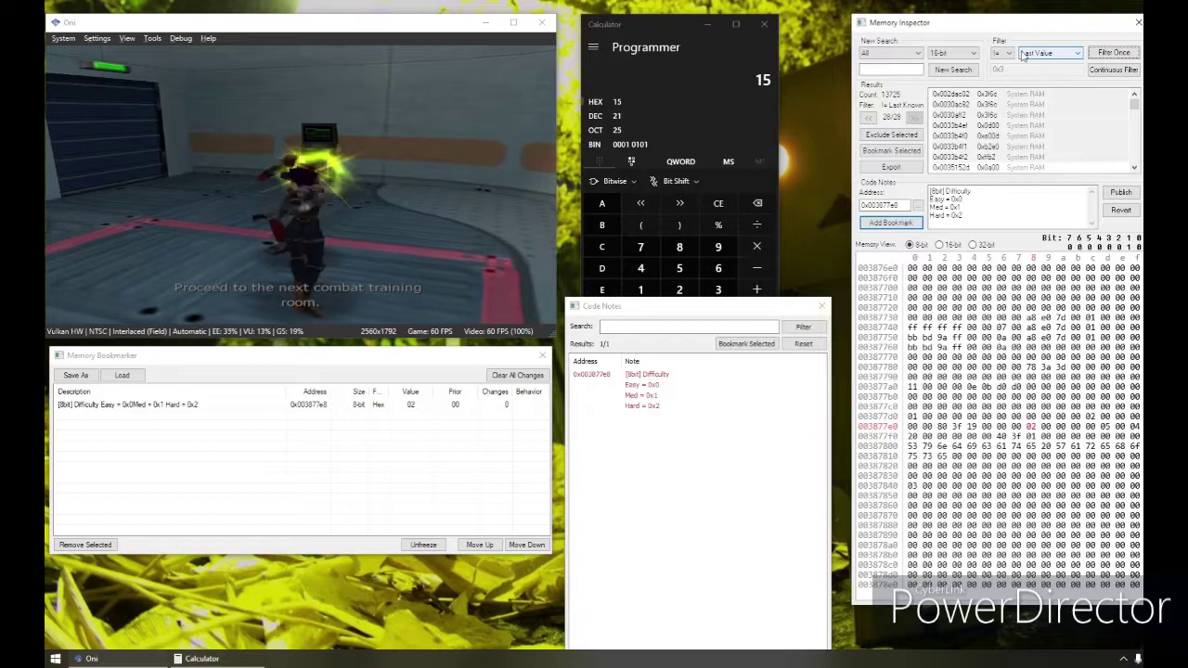
left_click(1099, 56)
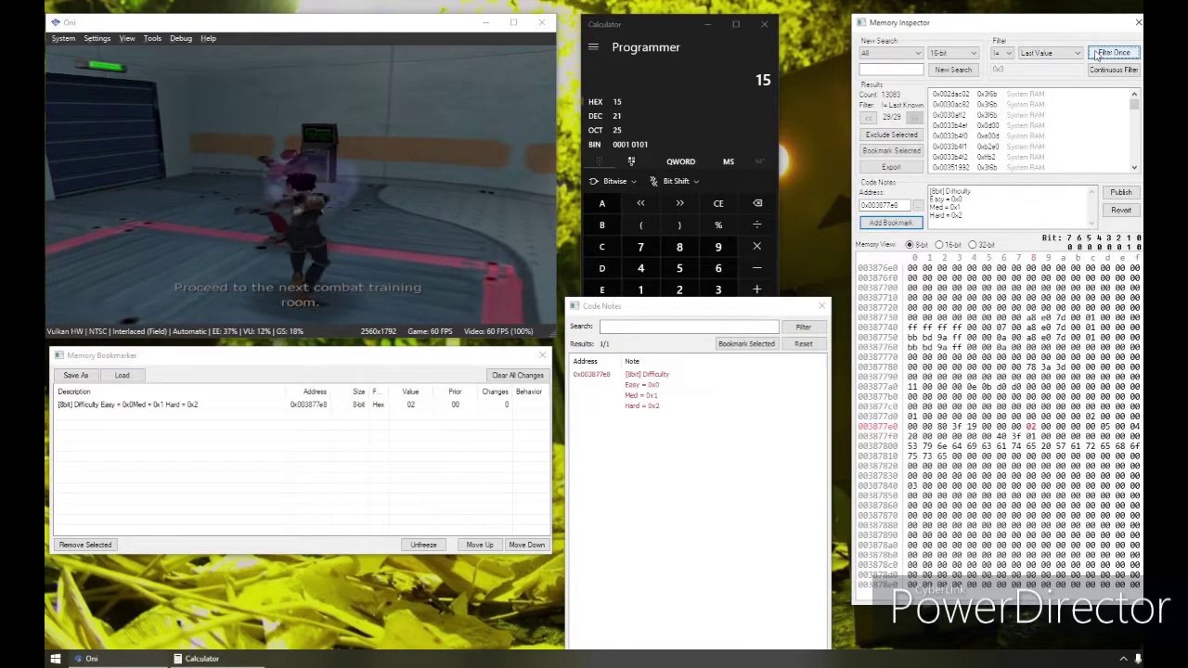
left_click(1100, 55)
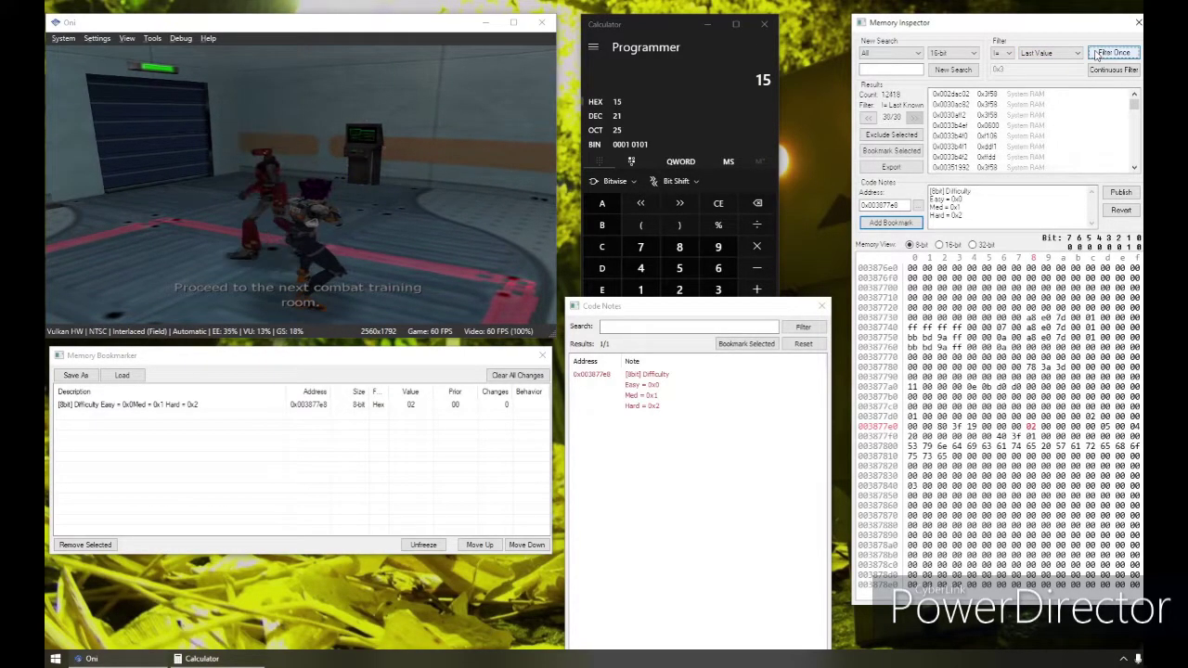
left_click(1097, 55)
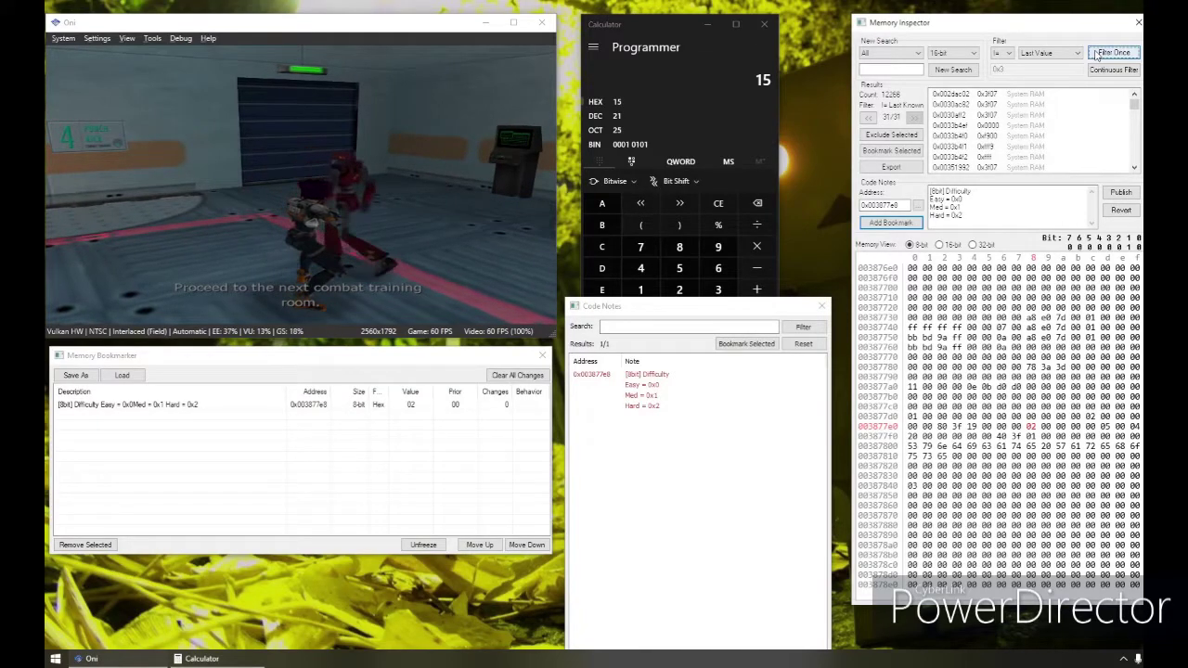
left_click(1096, 55)
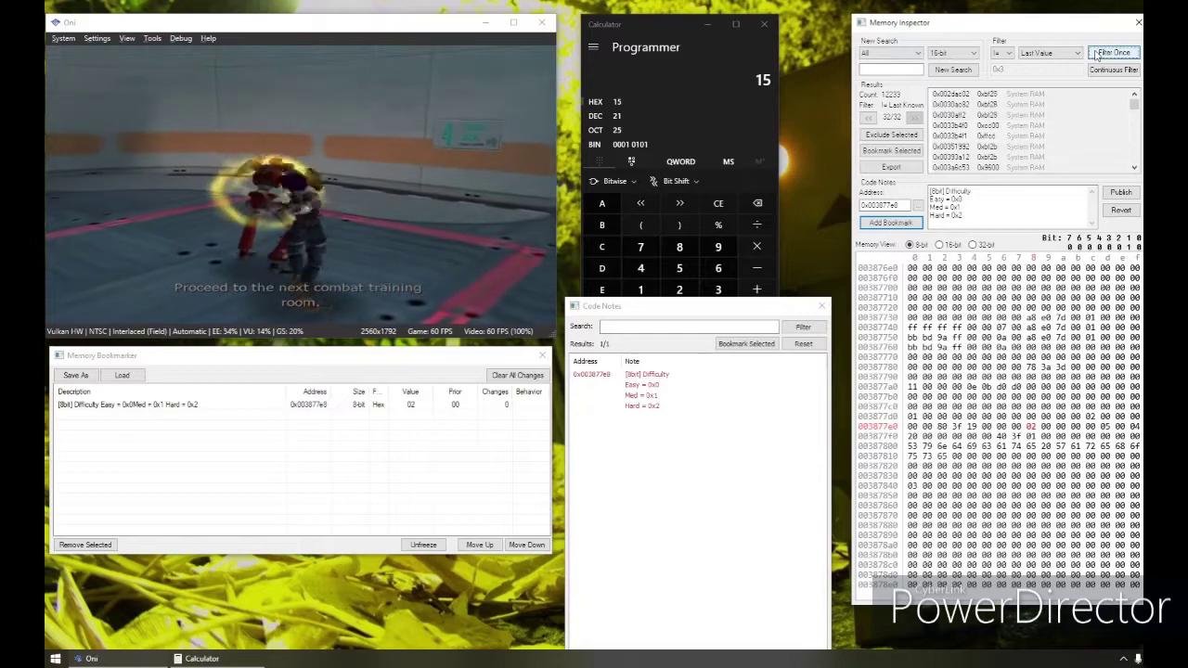
left_click(1097, 54)
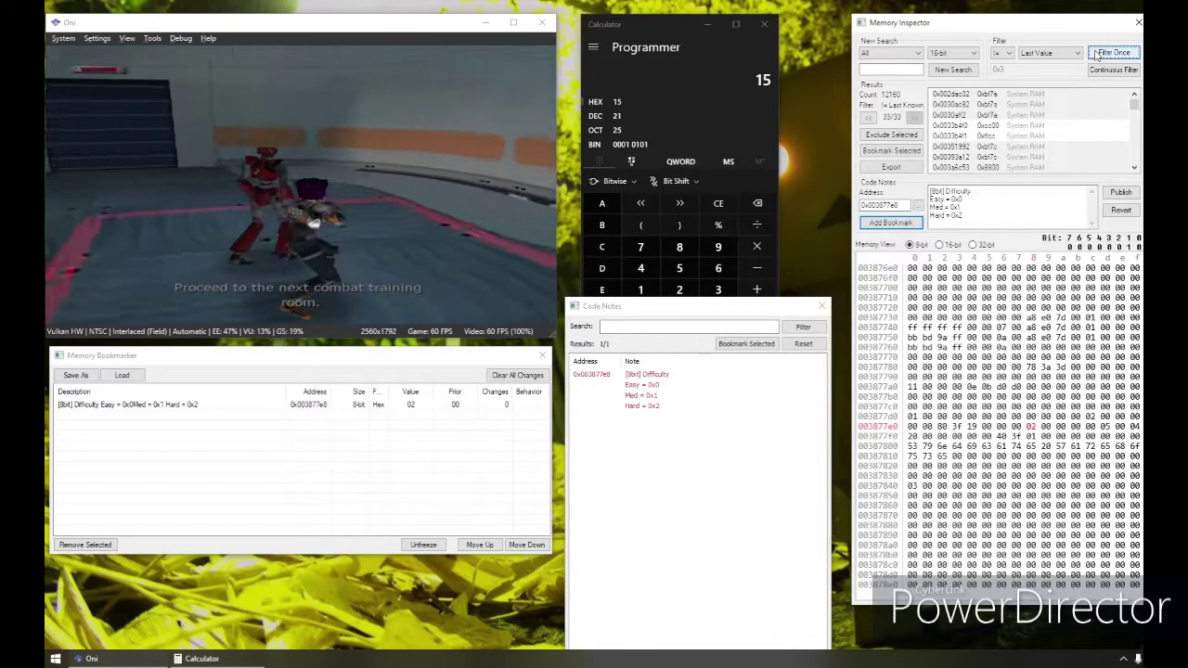
left_click(1096, 55)
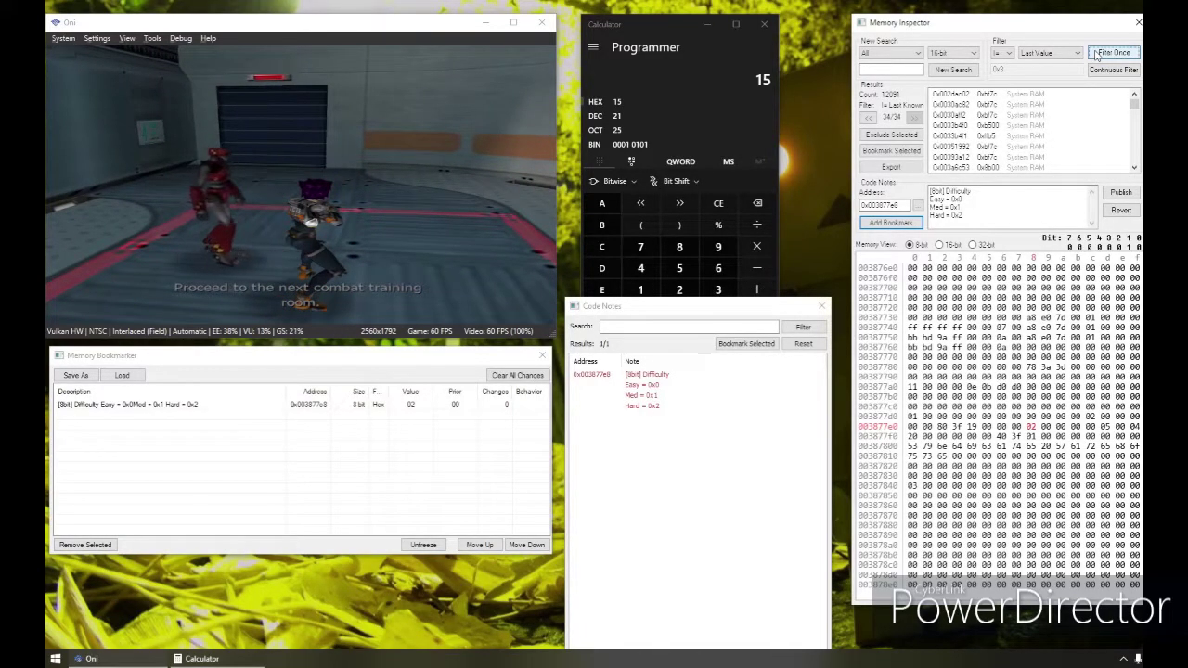
- Filter the results repeatedly for values less than the last value and return to the game
left_click(1004, 53)
left_click(1010, 80)
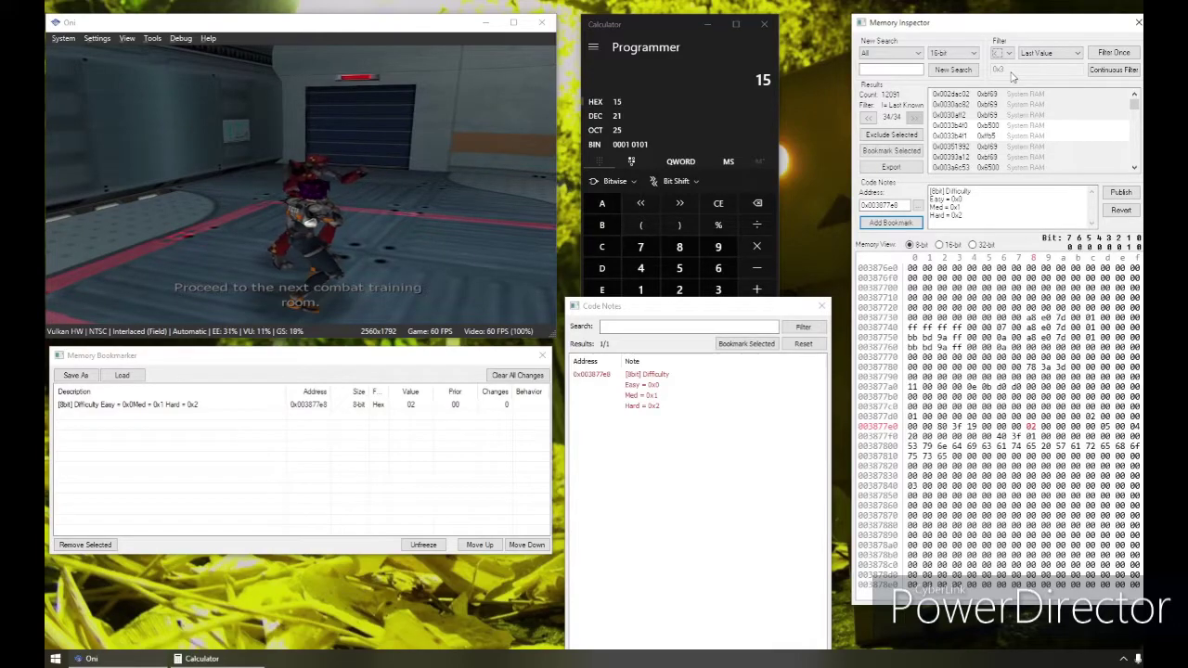
left_click(1101, 55)
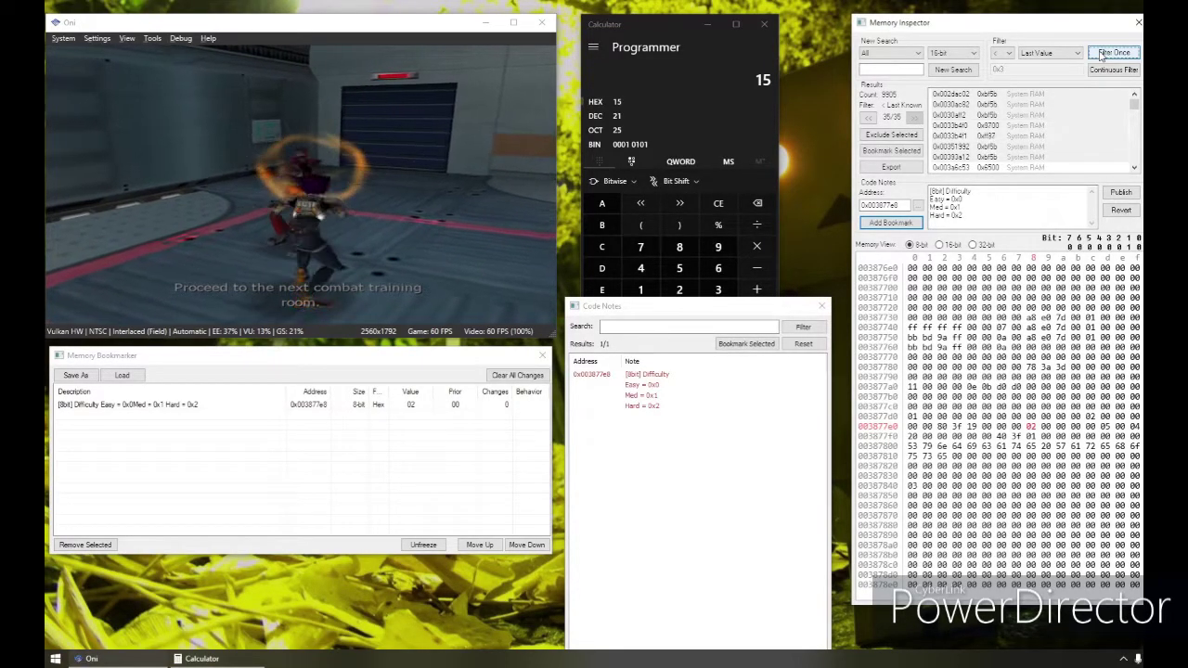
left_click(1100, 56)
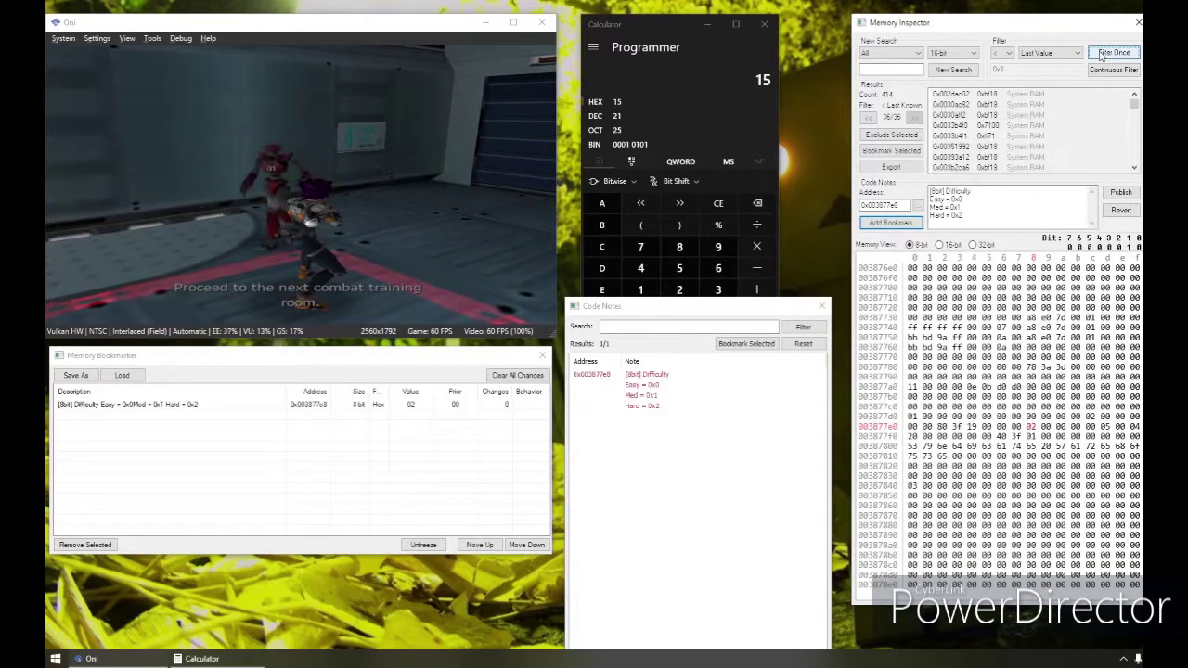
left_click(1101, 56)
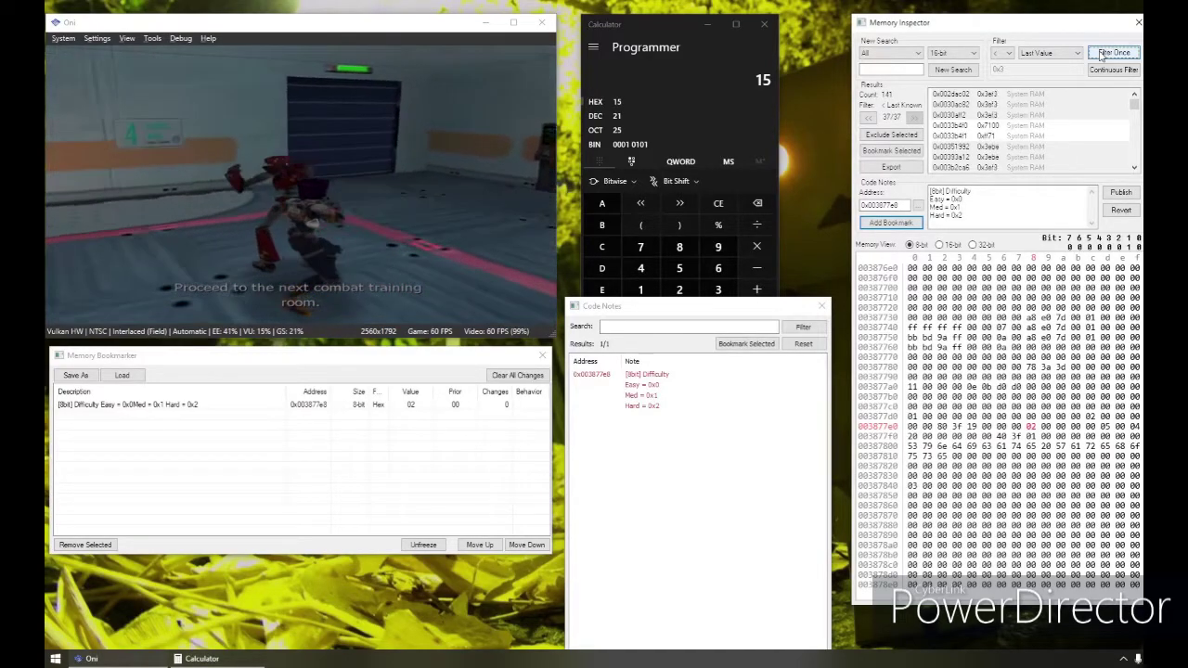
left_click(1101, 56)
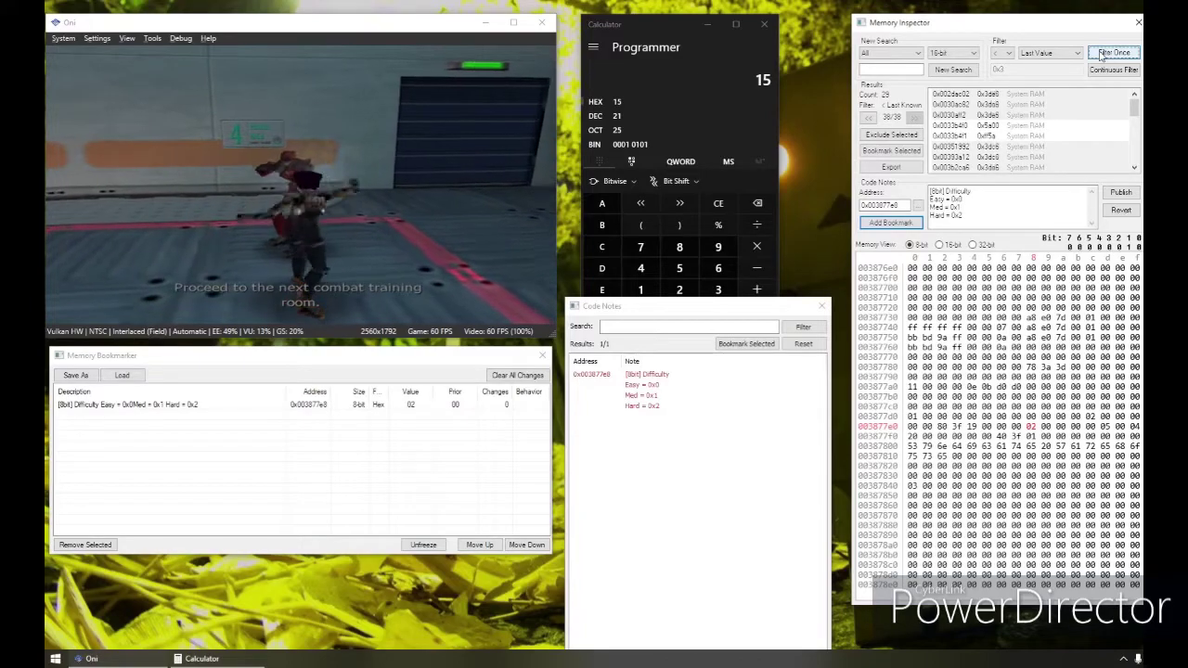
left_click(1101, 55)
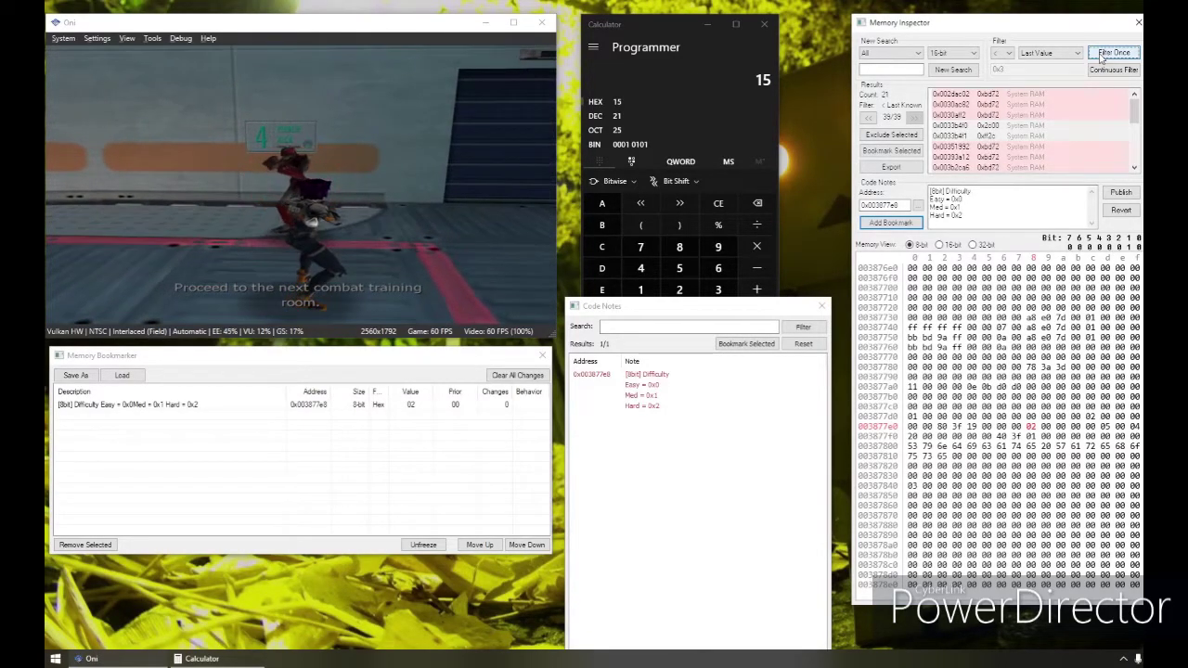
left_click(1101, 56)
left_click(444, 197)
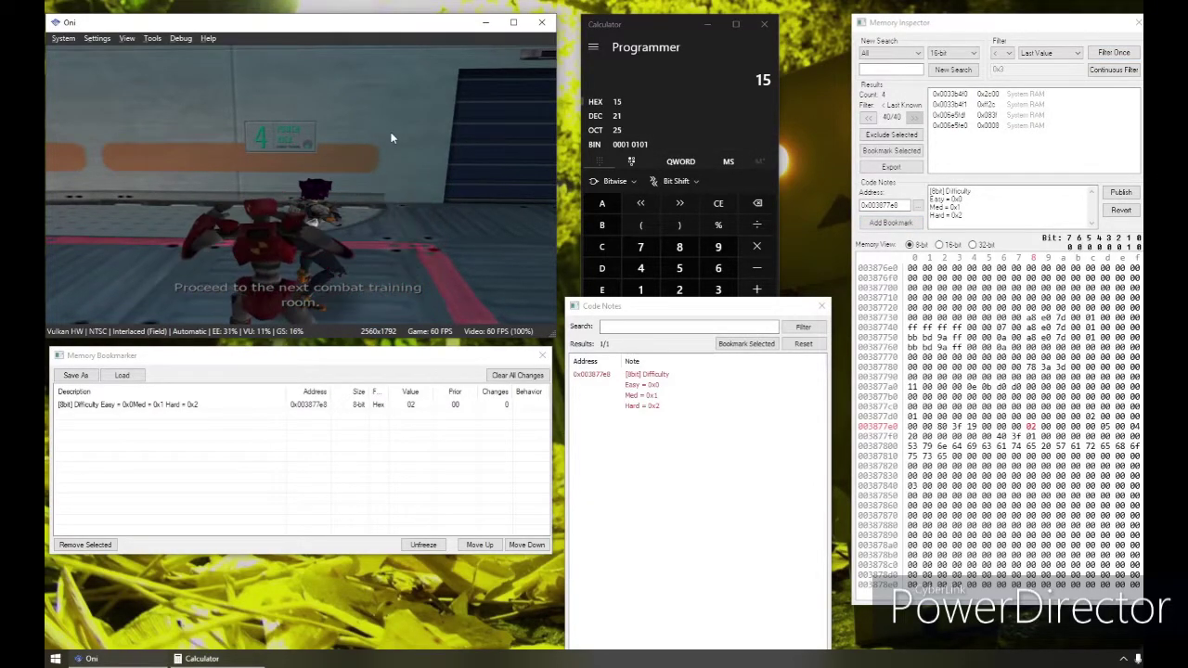
- Reload the saved state from slot 1 and filter the search results for values greater than the last value
key("F3")
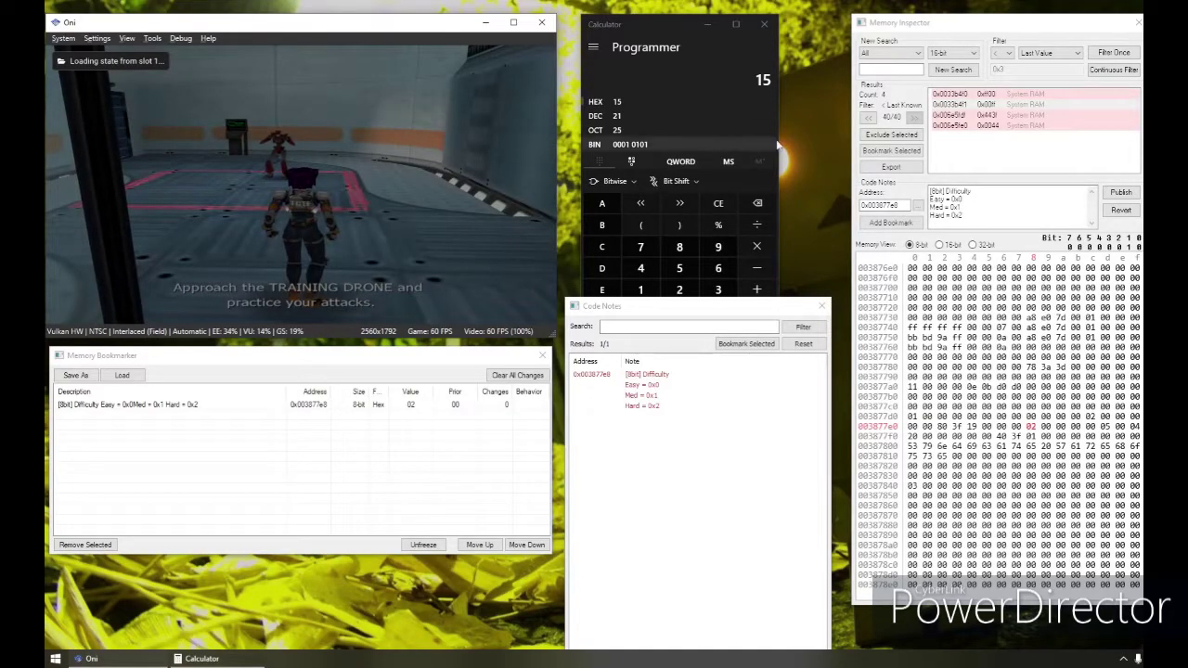
left_click(1002, 53)
left_click(1003, 71)
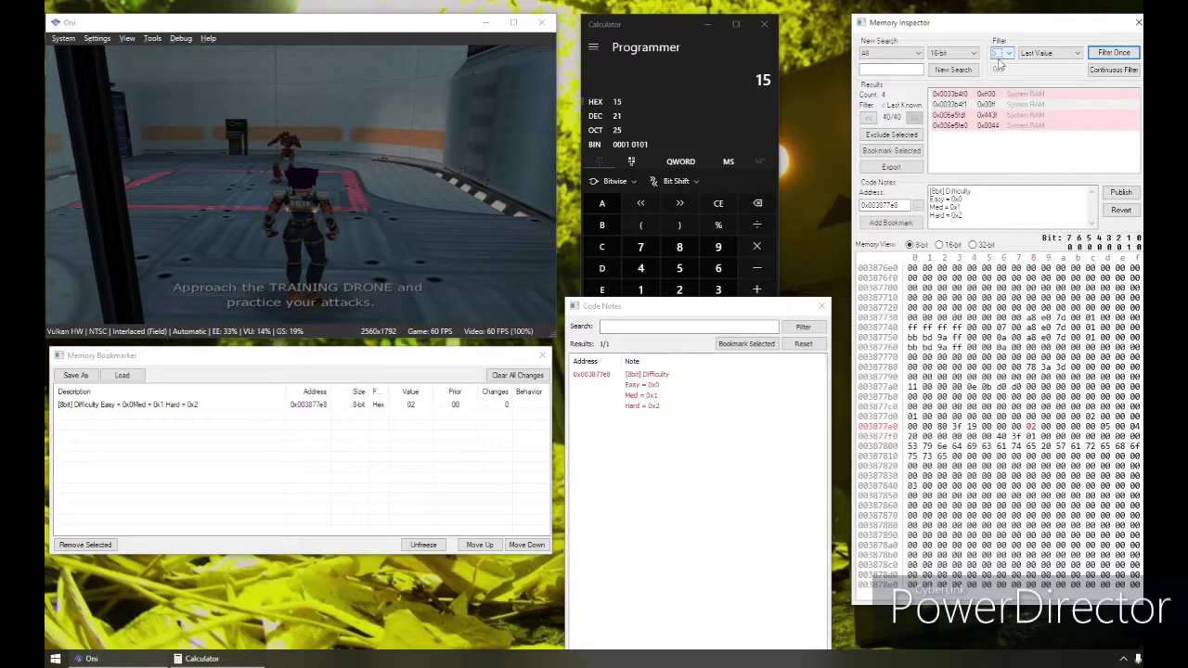
left_click(1108, 55)
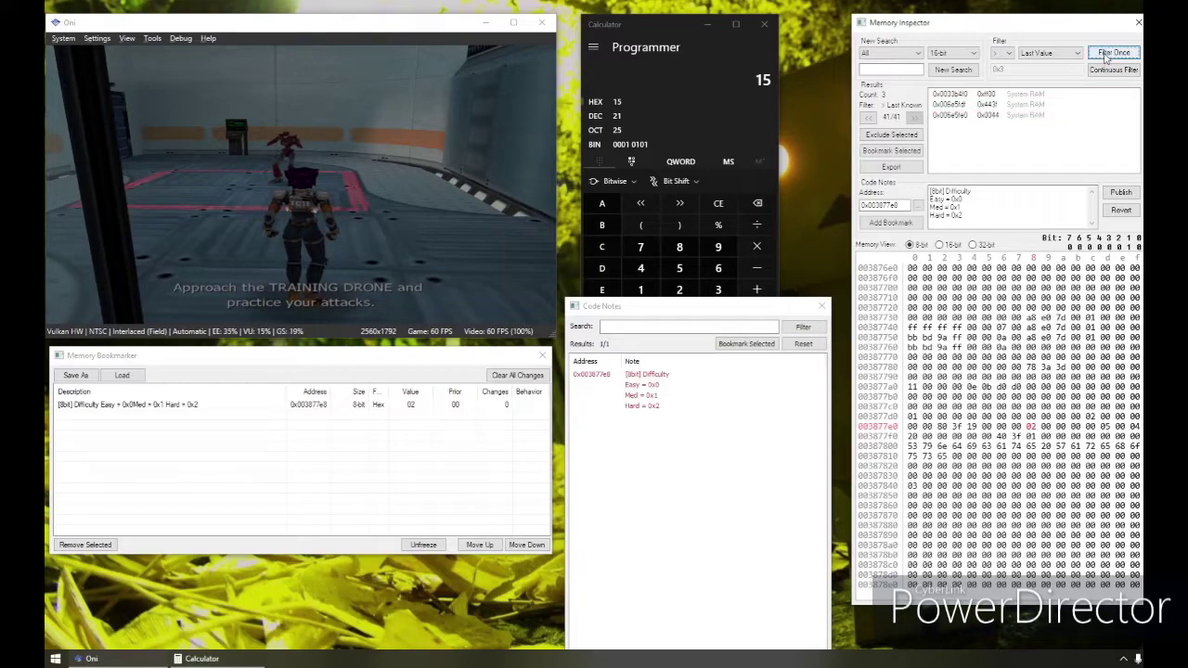
- Check the remaining addresses, show the memory view as 16-bit, bookmark 0x006e5fe0 and return to the game
left_click(1018, 105)
left_click(1016, 95)
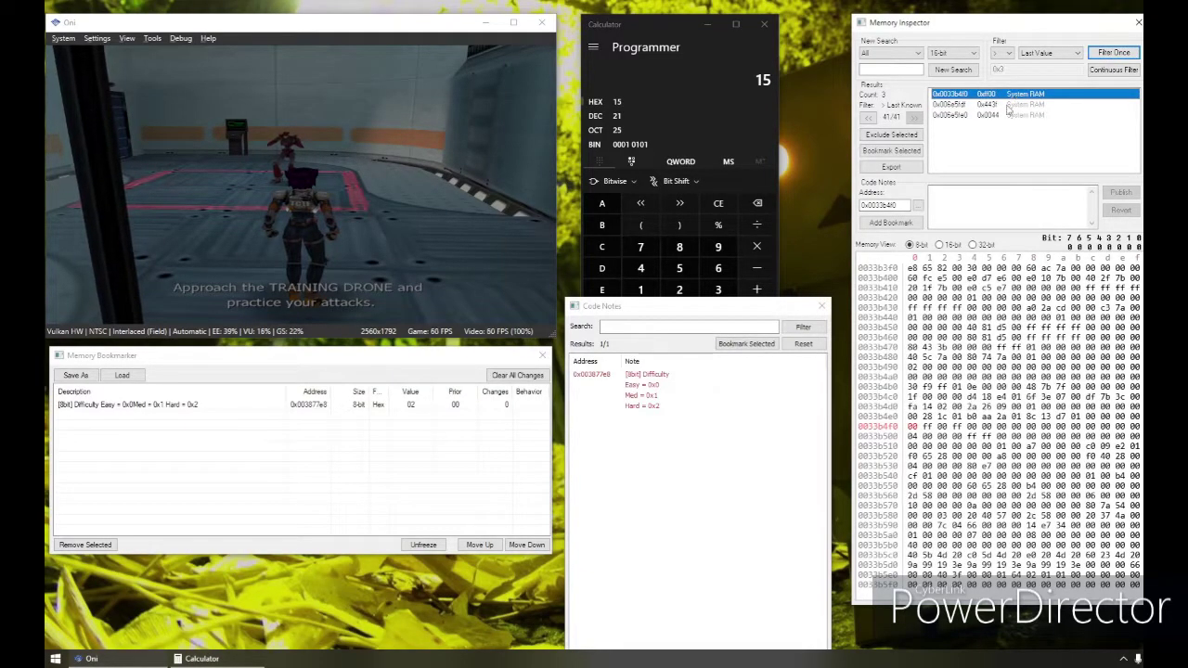
left_click(1026, 117)
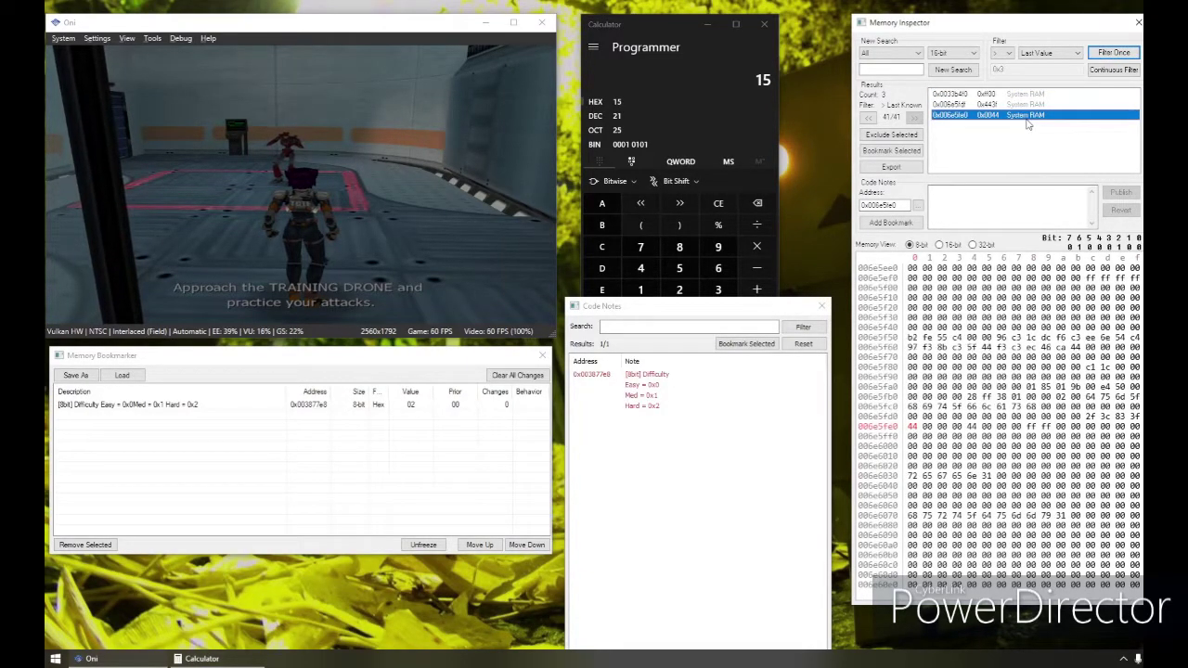
left_click(940, 245)
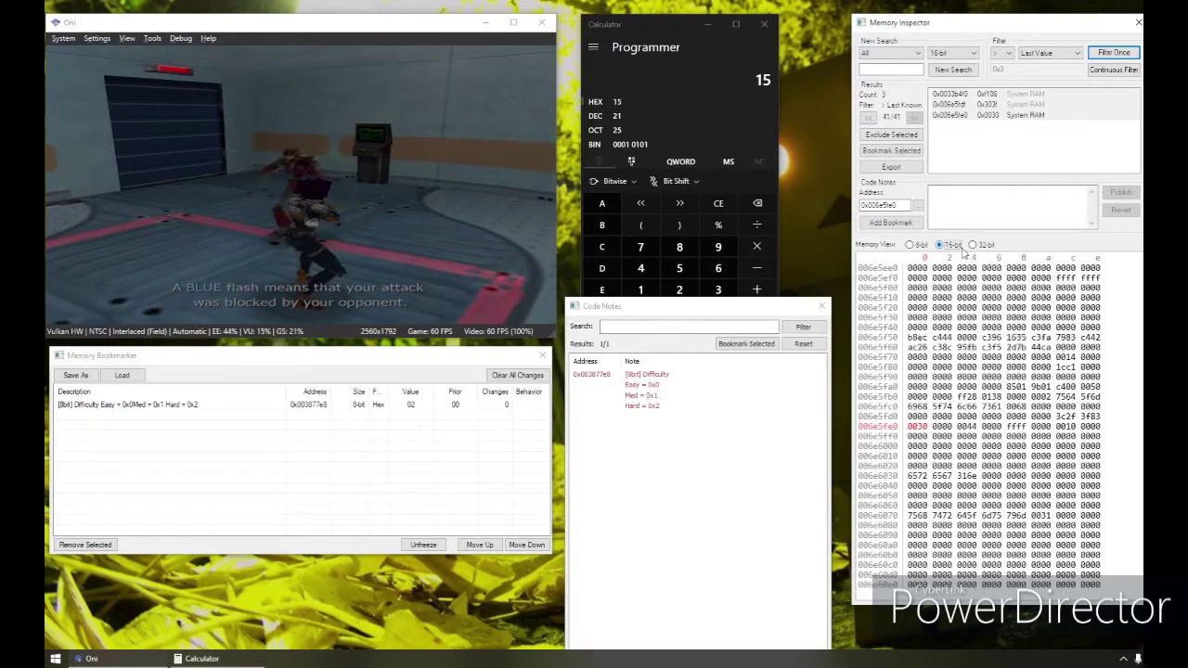
left_click(1012, 115)
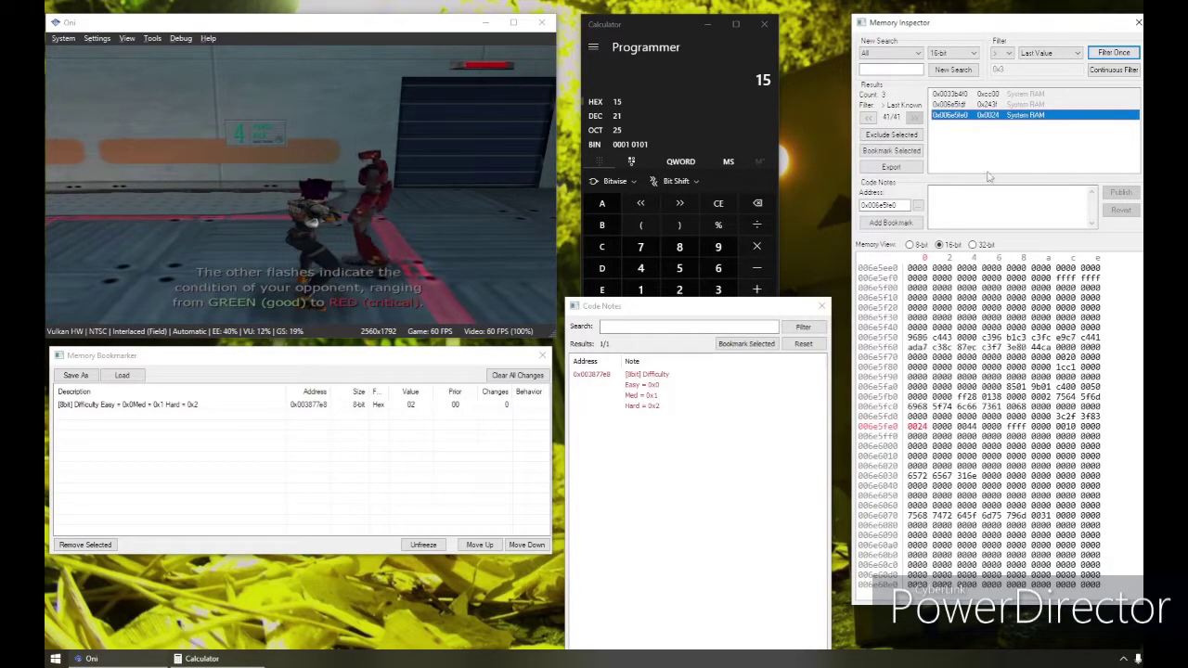
left_click(891, 223)
left_click(446, 239)
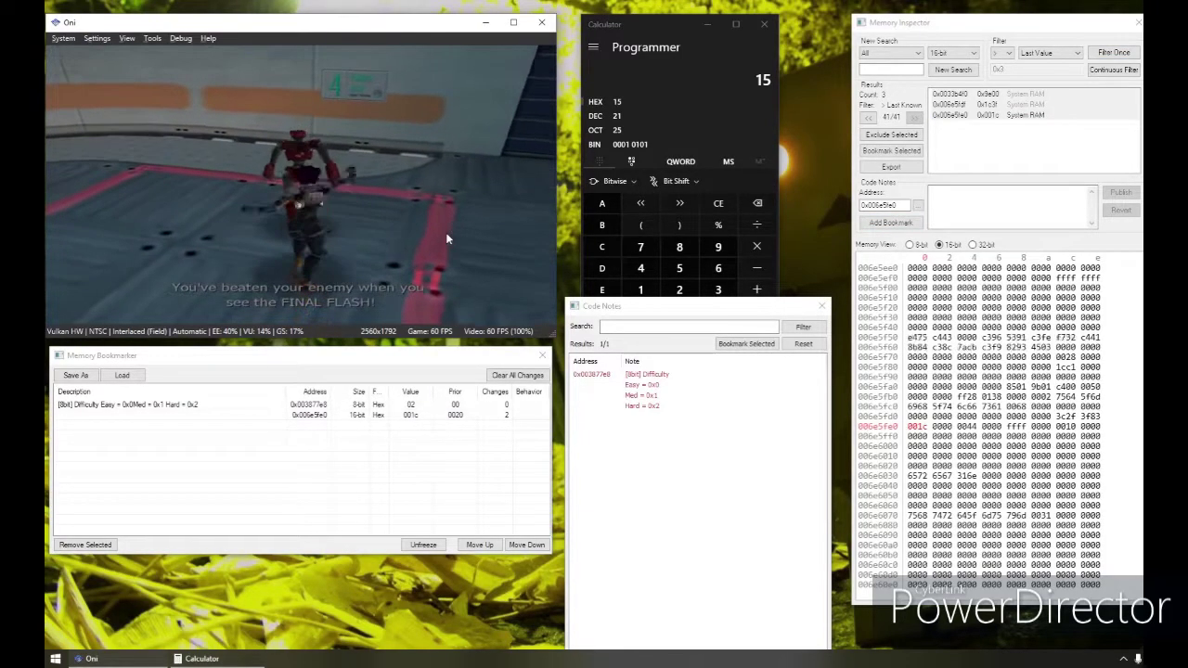
- Set the value of the 0x006e5fe0 bookmark to 38 to test it
double_click(418, 415)
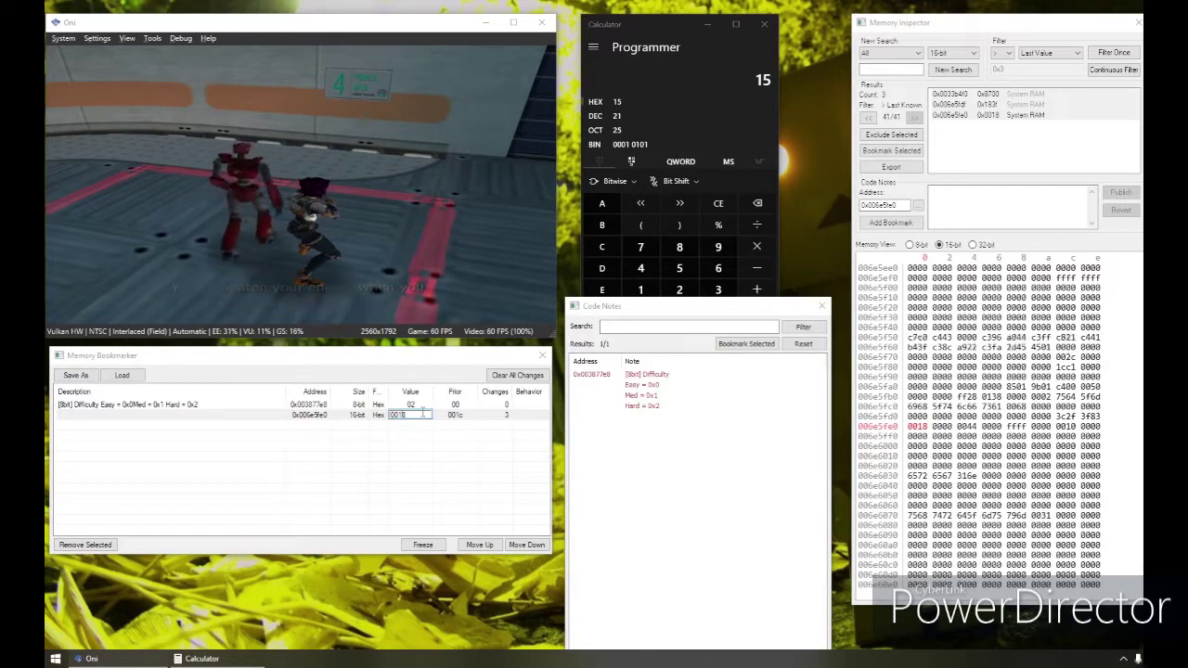
type("38")
key("Return")
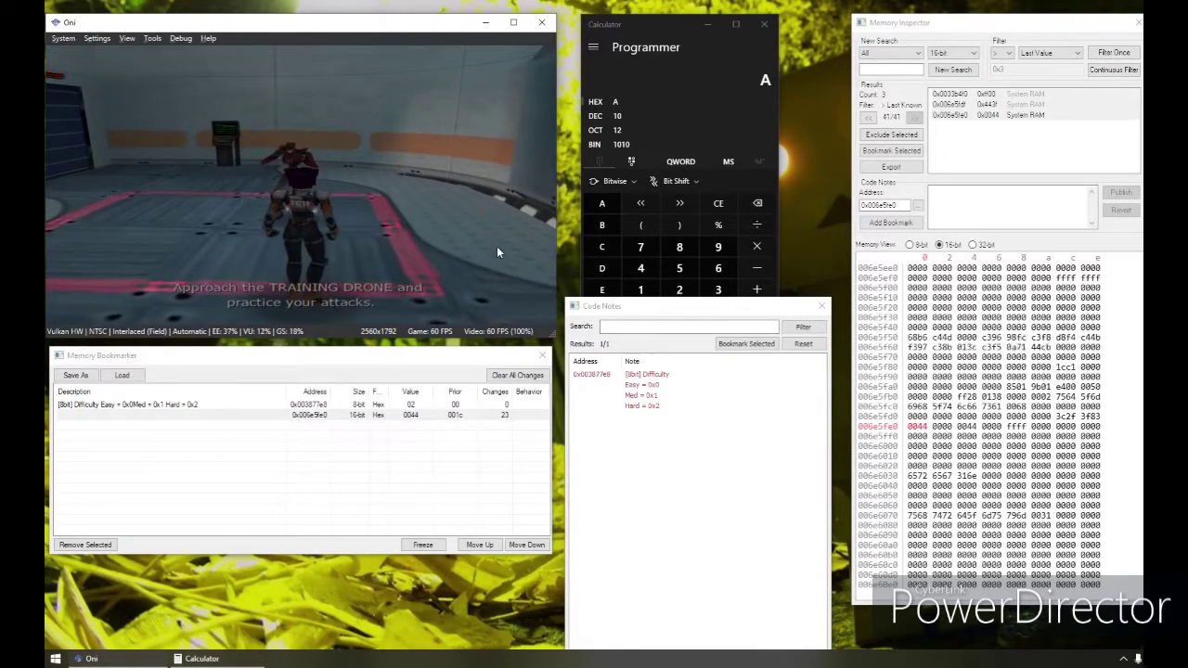
- Freeze the 0x006e5fe0 bookmark to test it in the training fight, and unfreeze it
left_click(409, 416)
left_click(423, 545)
left_click(400, 254)
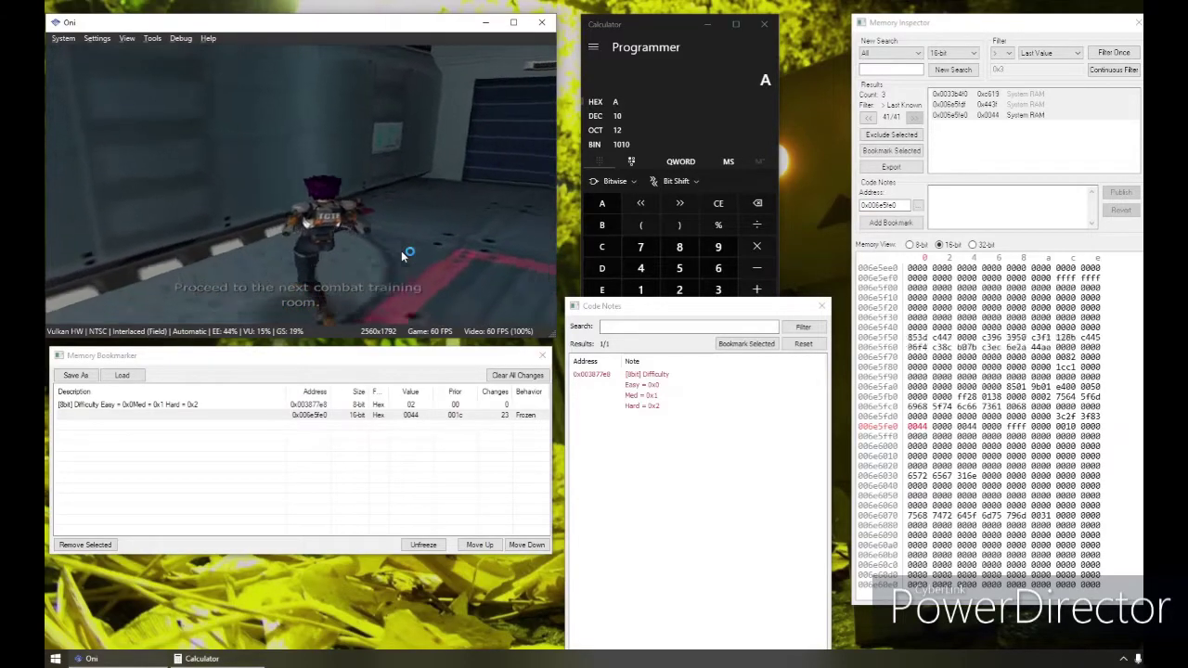
left_click(390, 417)
left_click(423, 544)
left_click(439, 206)
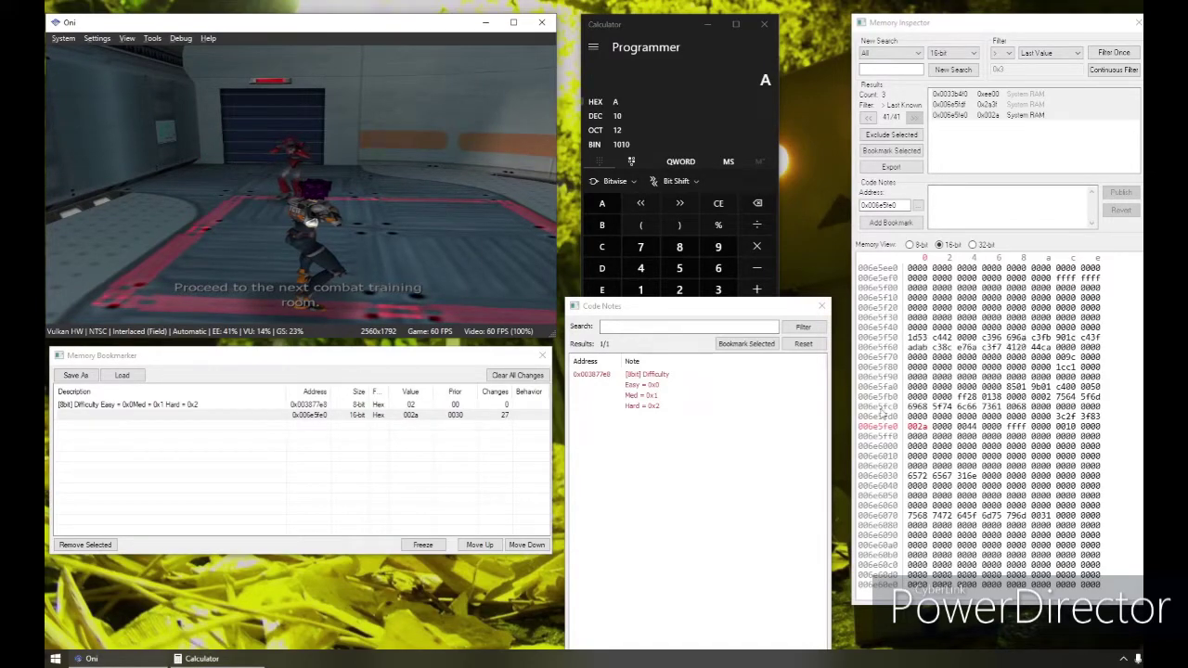
- Write the code note "[8bit] Training Drone HP in Tutorial" for 0x006e5fe0, reloading the saved state to check the value
left_click(968, 187)
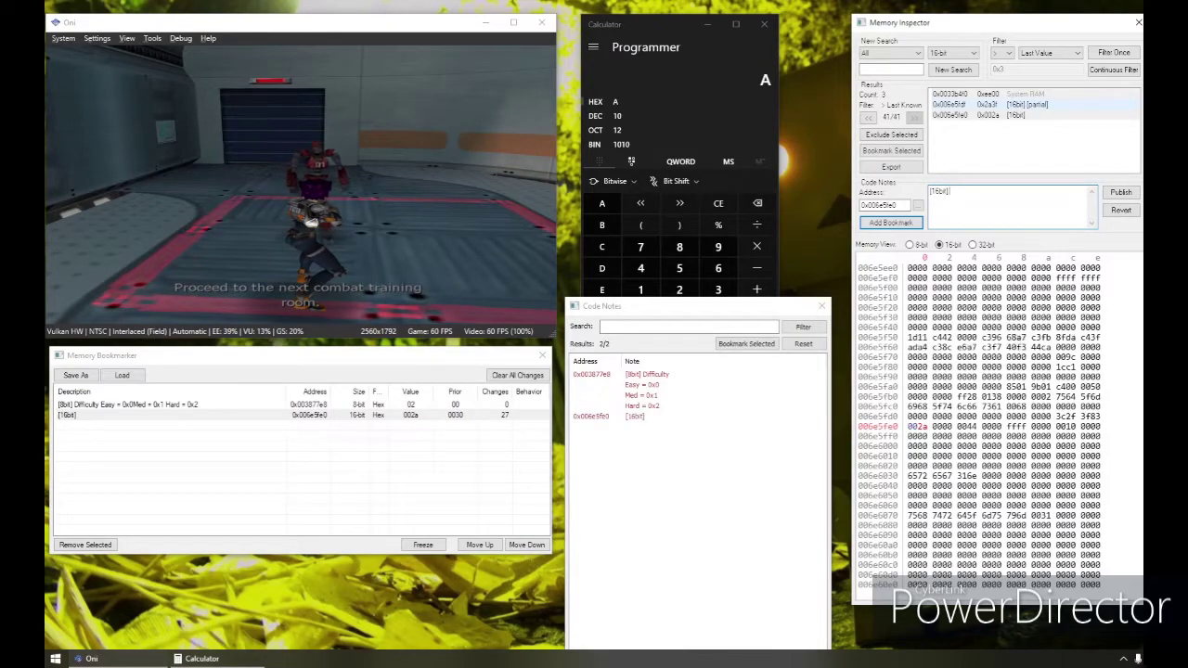
left_click(398, 185)
key("F3")
left_click(1000, 201)
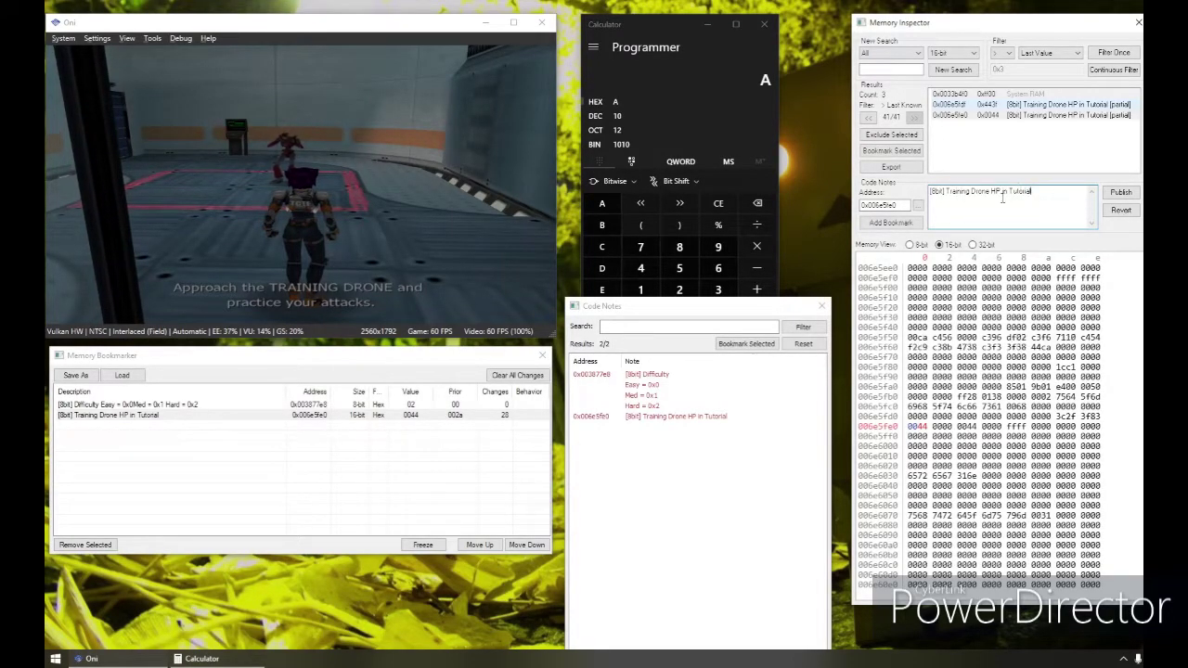
left_click(356, 144)
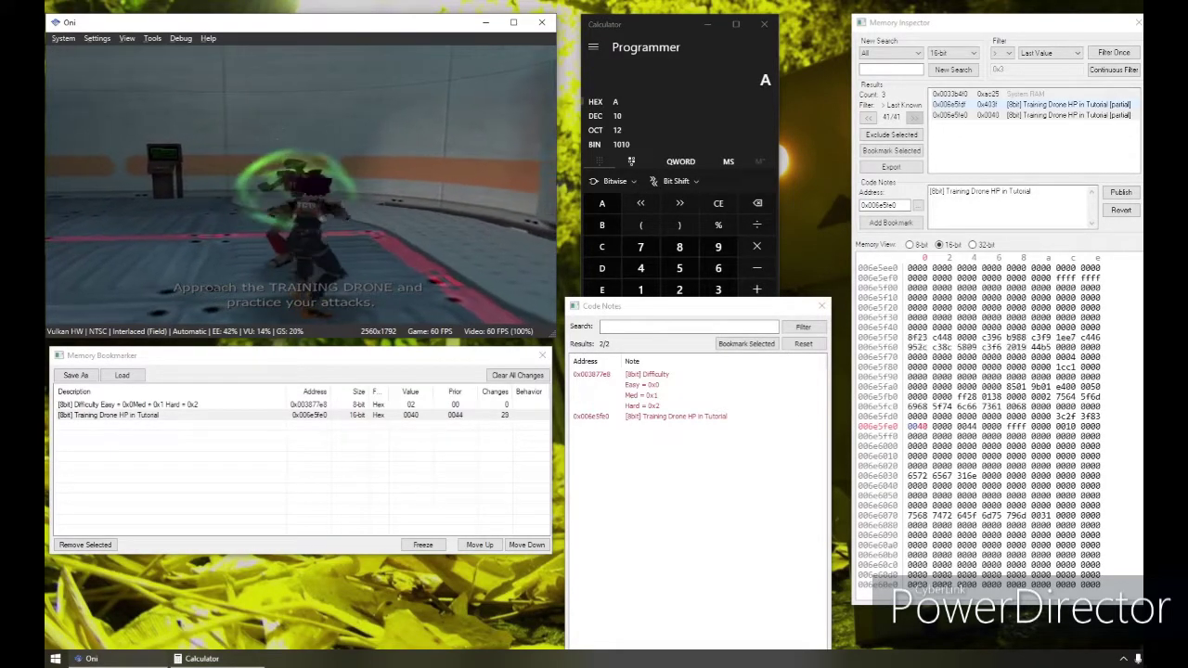
- Write the code note "[8bit] Training Drone total damage done" for 0x006e5f7c, reloading the saved state to check it against a hit
left_click(1065, 426)
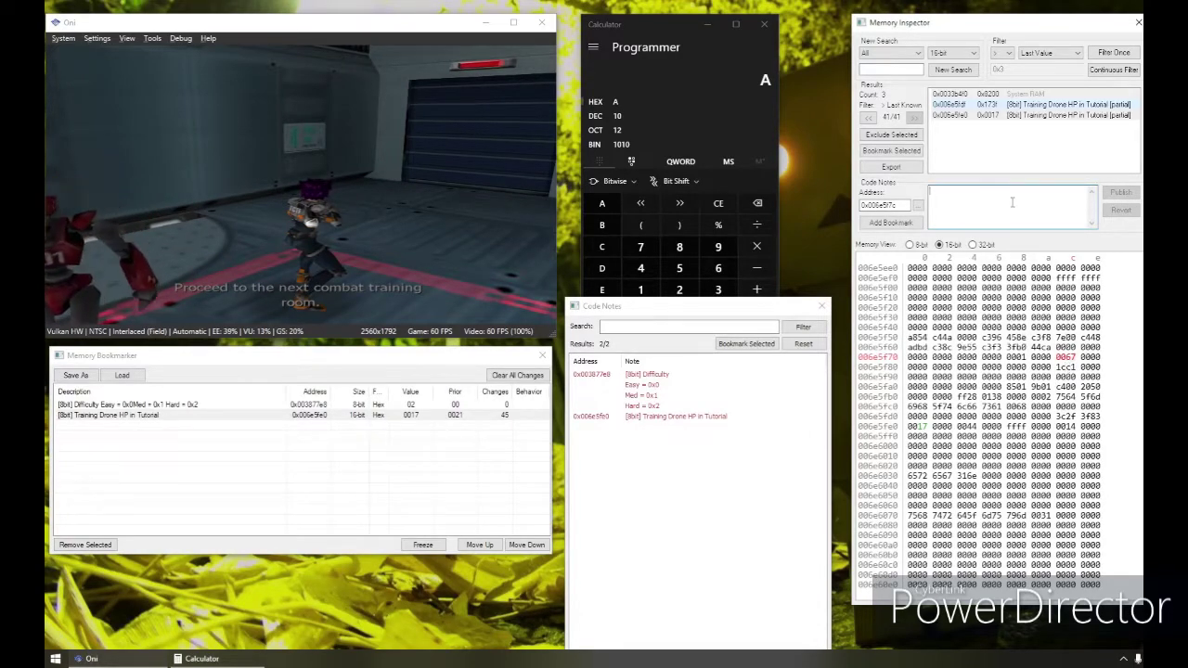
type("[8bit")
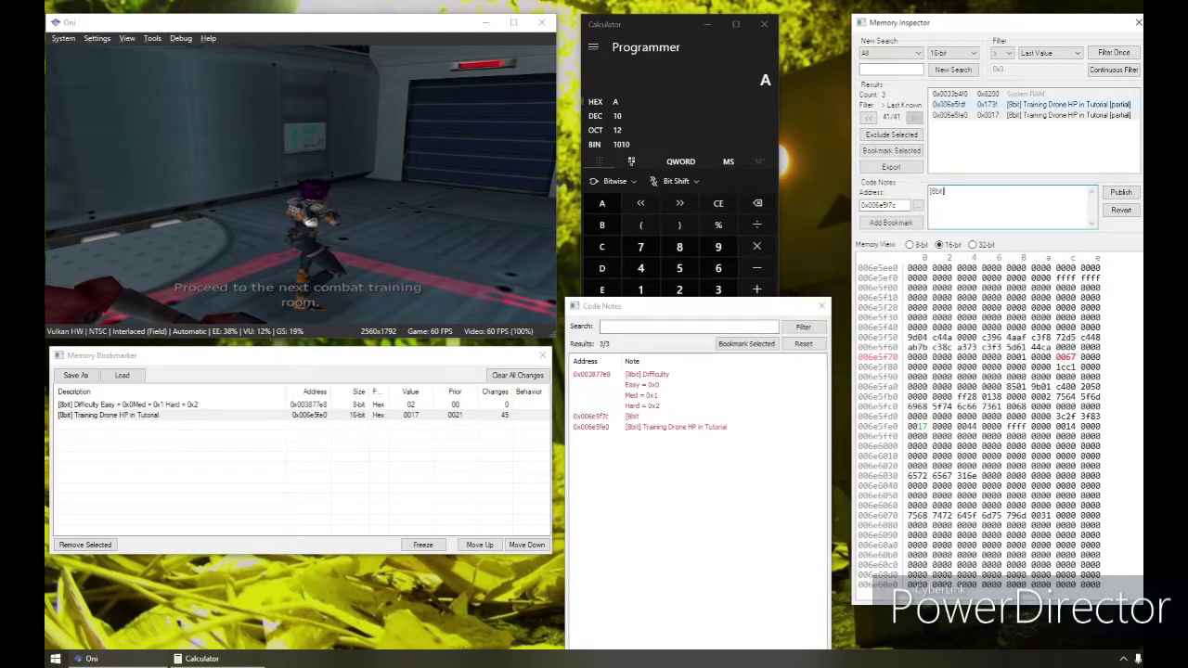
left_click(514, 264)
key("F3")
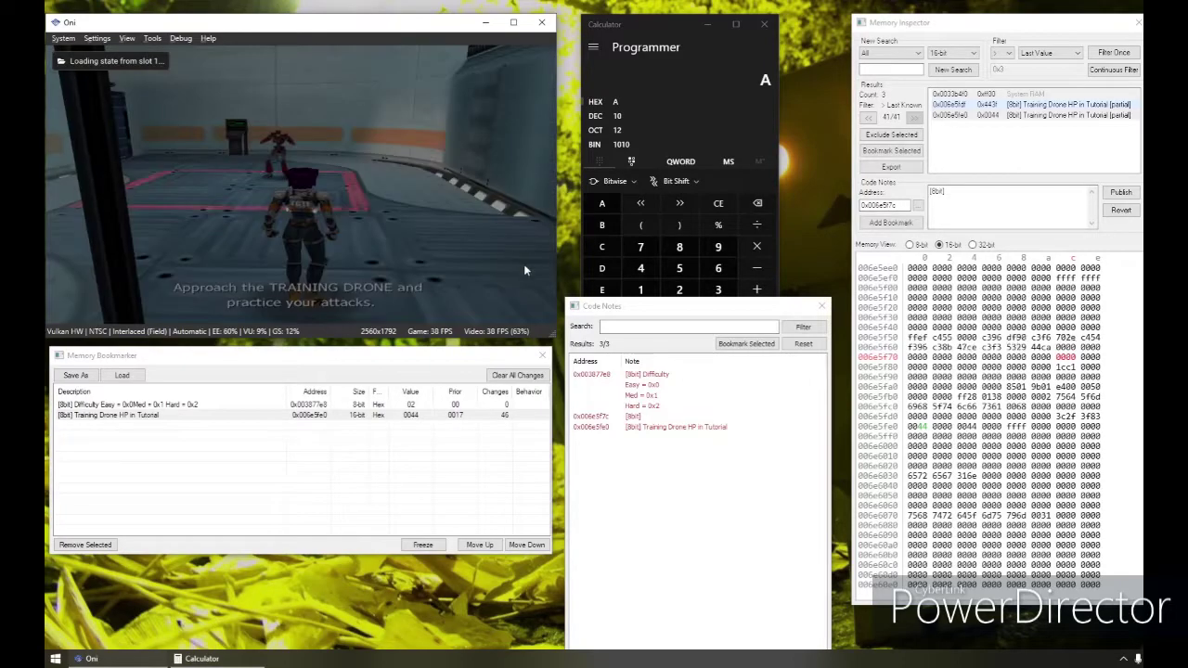
key("w")
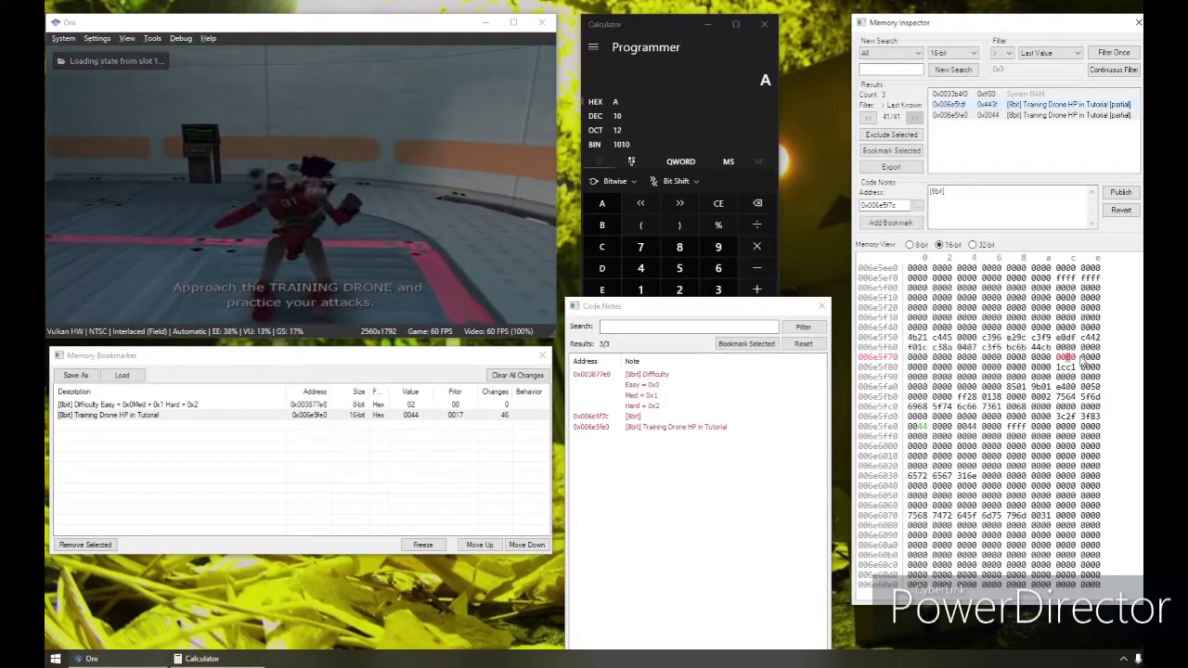
left_click(992, 217)
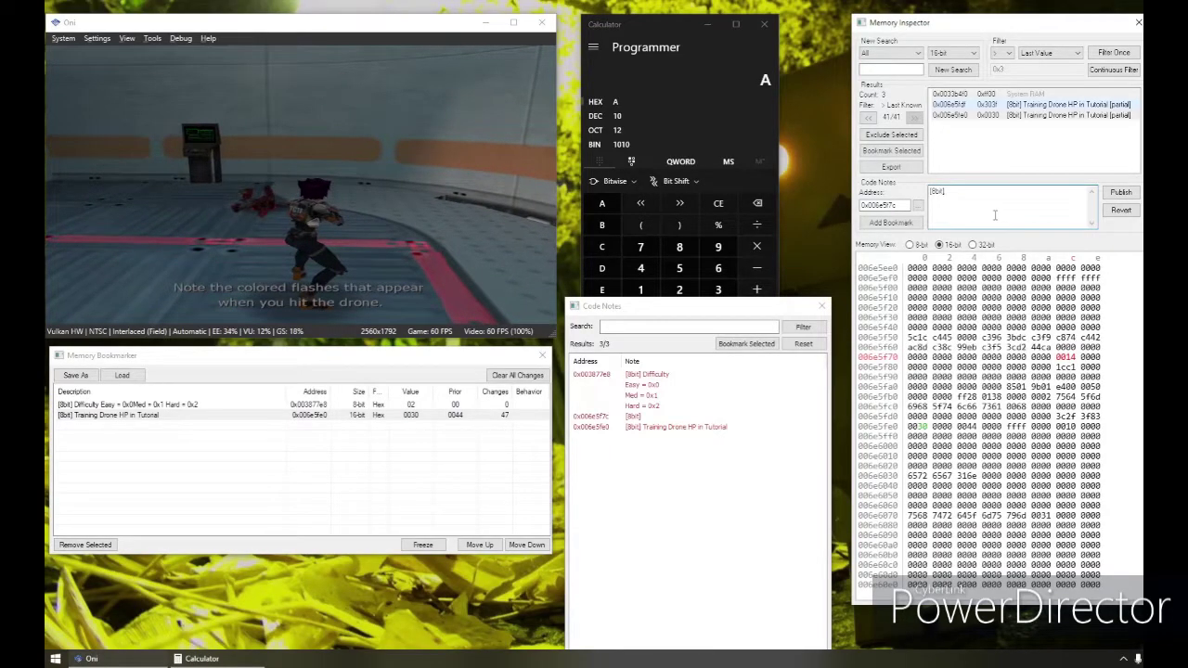
type("Training Drone total damage done")
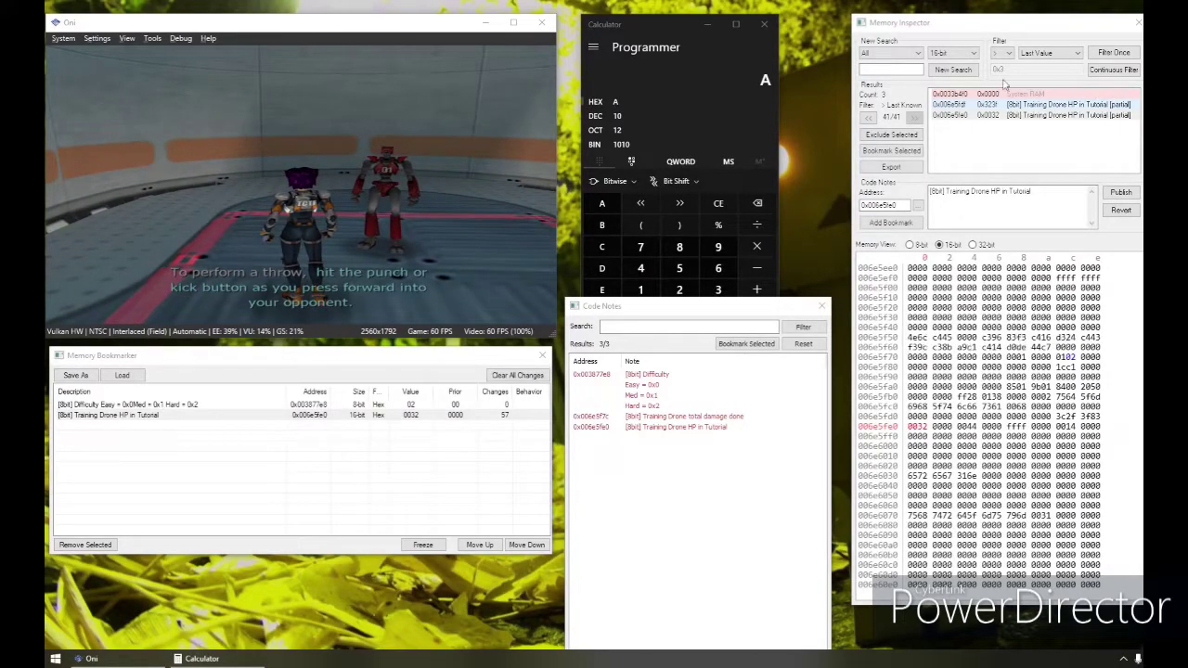
key("Return")
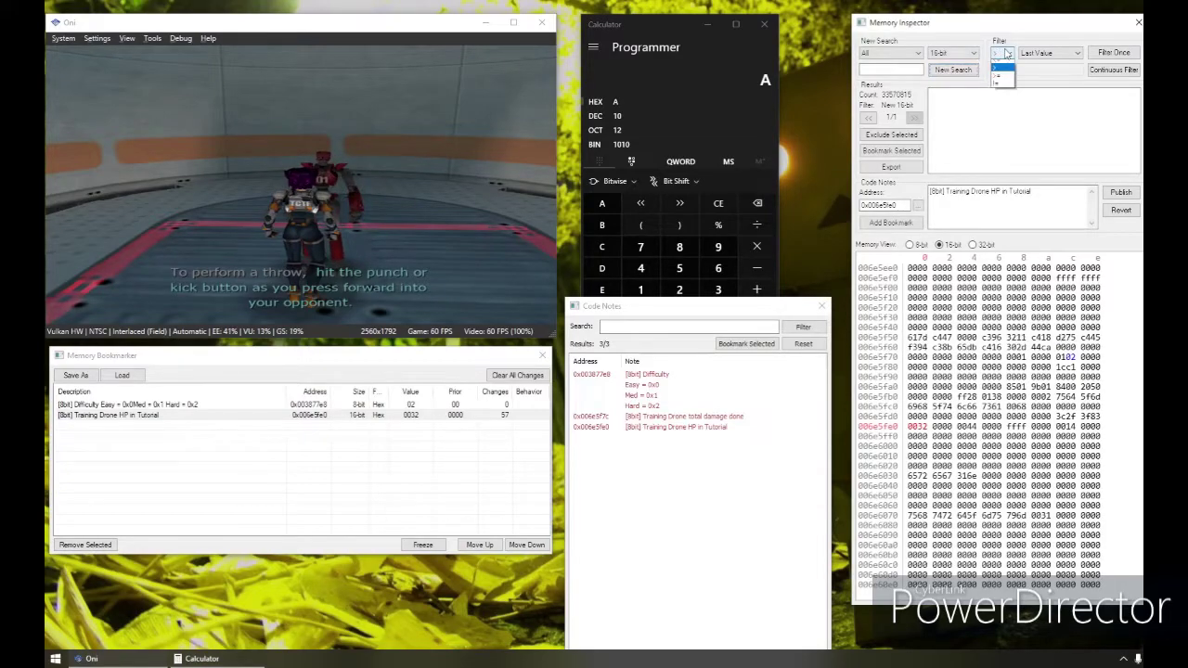
- Filter the new 16-bit search for values equal to the last value, followed by repeated filters for values less than it
left_click(1104, 53)
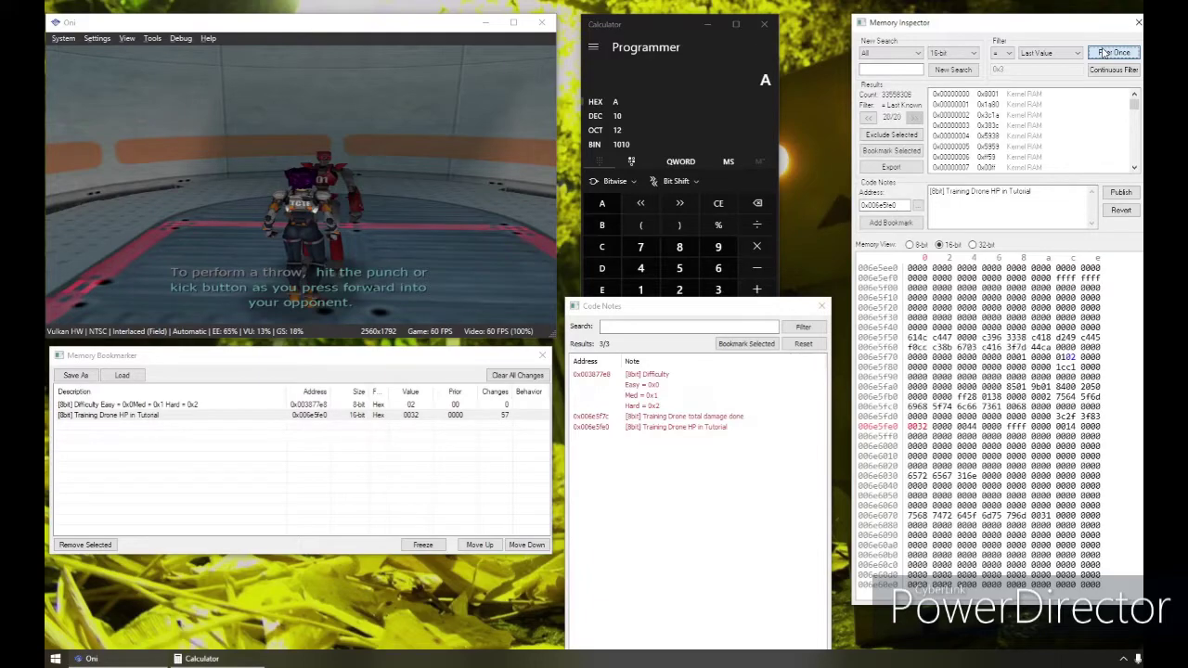
left_click(1002, 54)
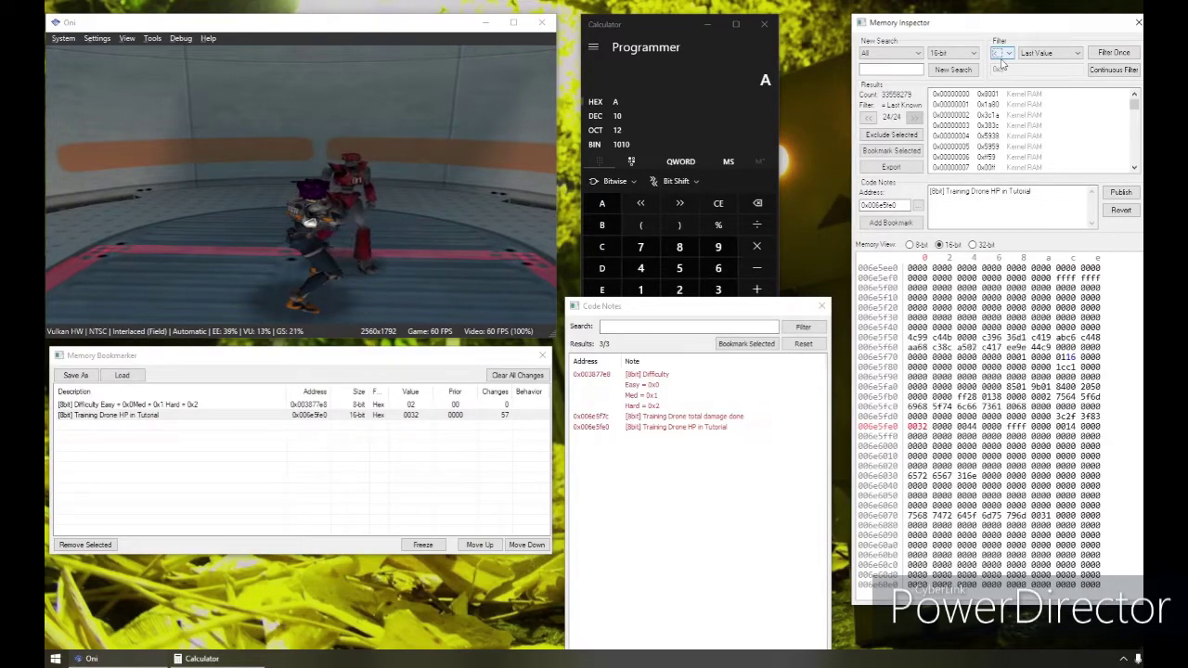
left_click(1109, 55)
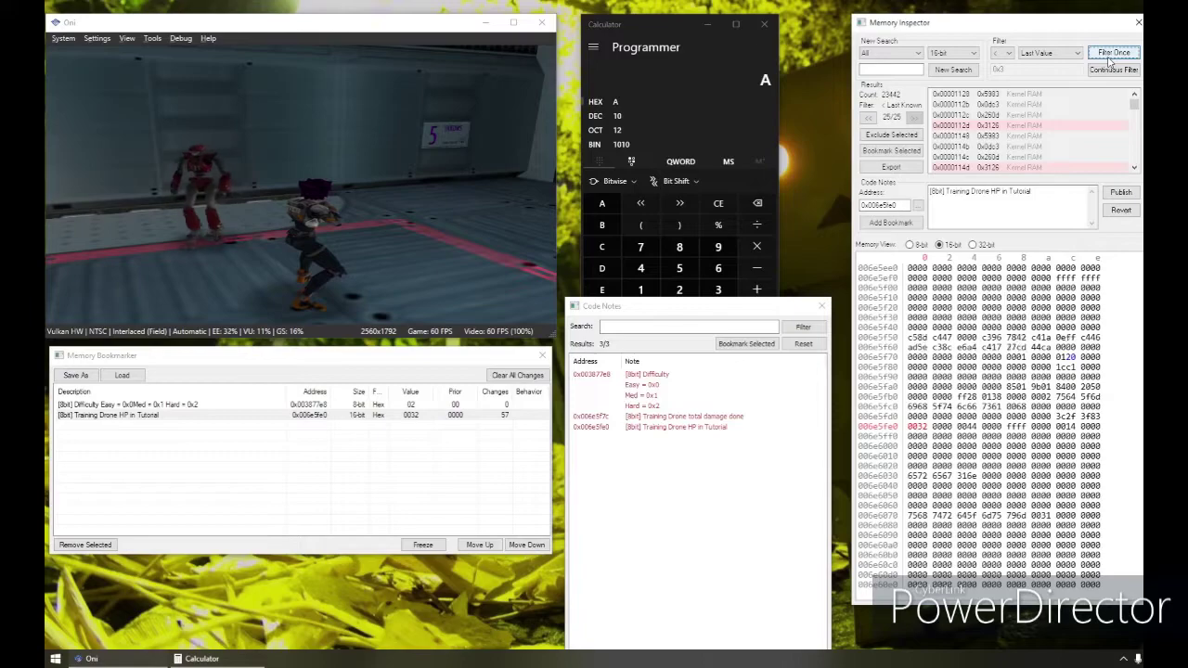
left_click(1112, 59)
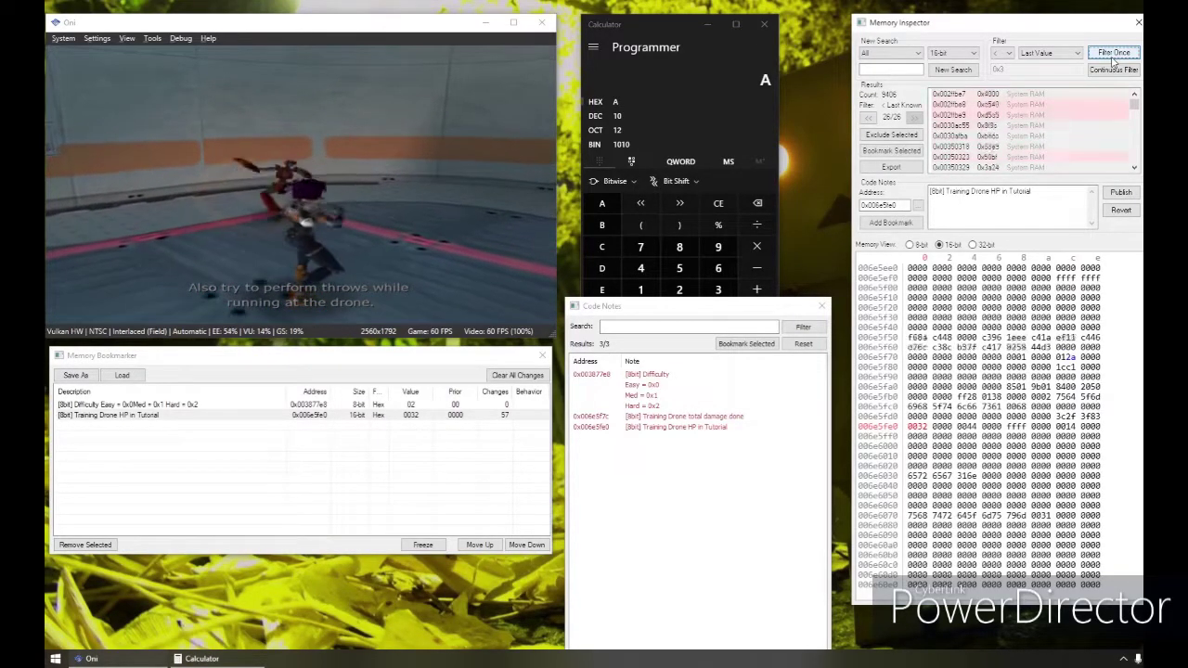
left_click(1113, 58)
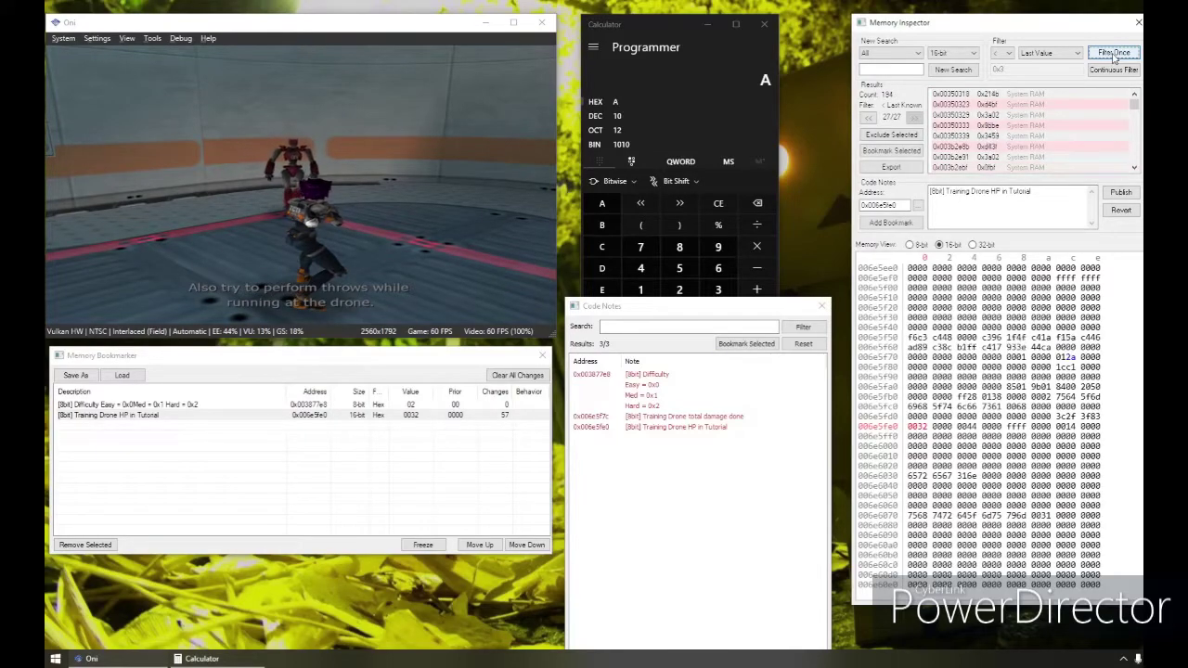
- Filter the results for values equal to the last value, using continuous filtering while moving around in the game
left_click(1002, 53)
left_click(1000, 61)
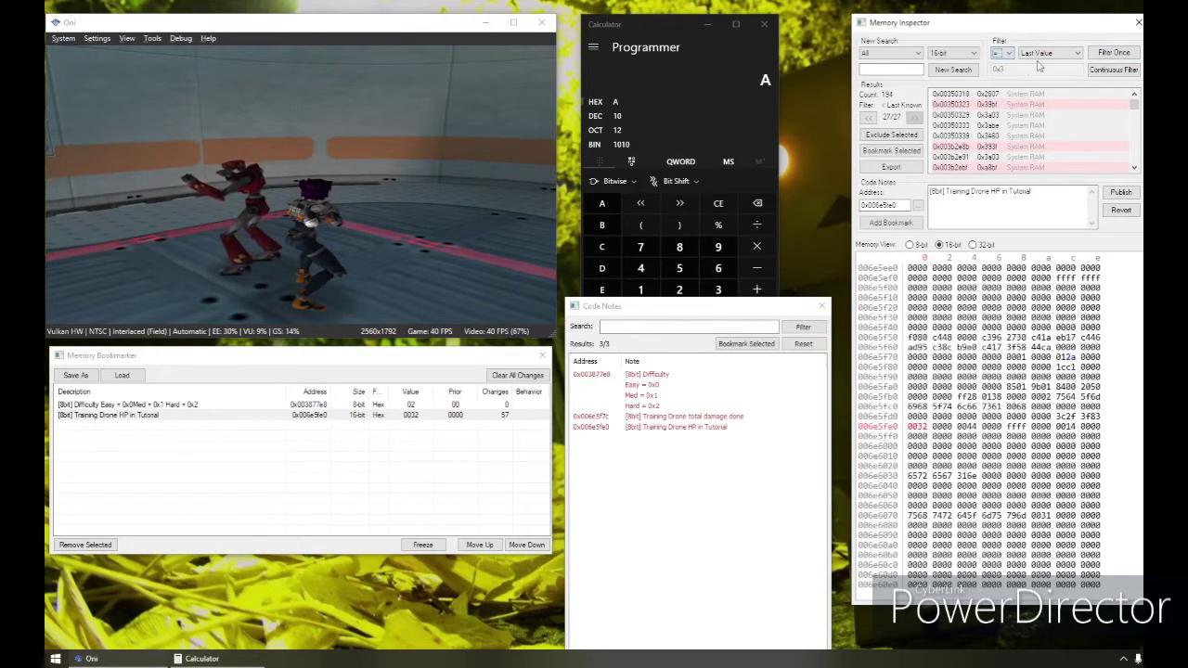
left_click(1098, 53)
left_click(1113, 69)
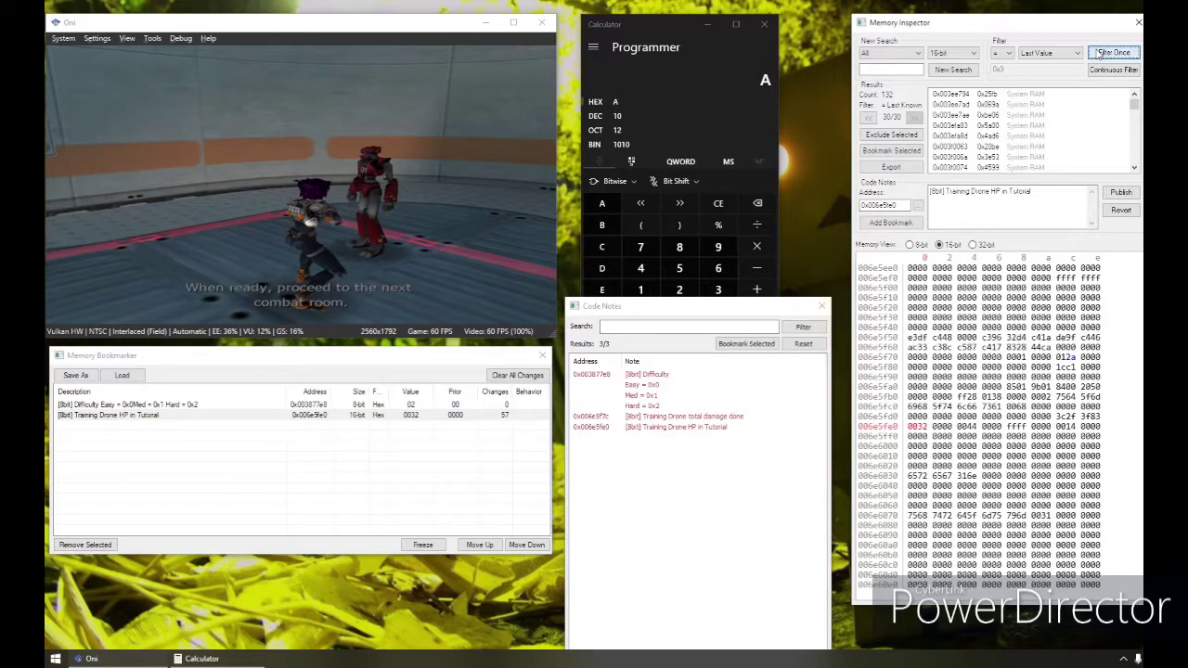
left_click(391, 155)
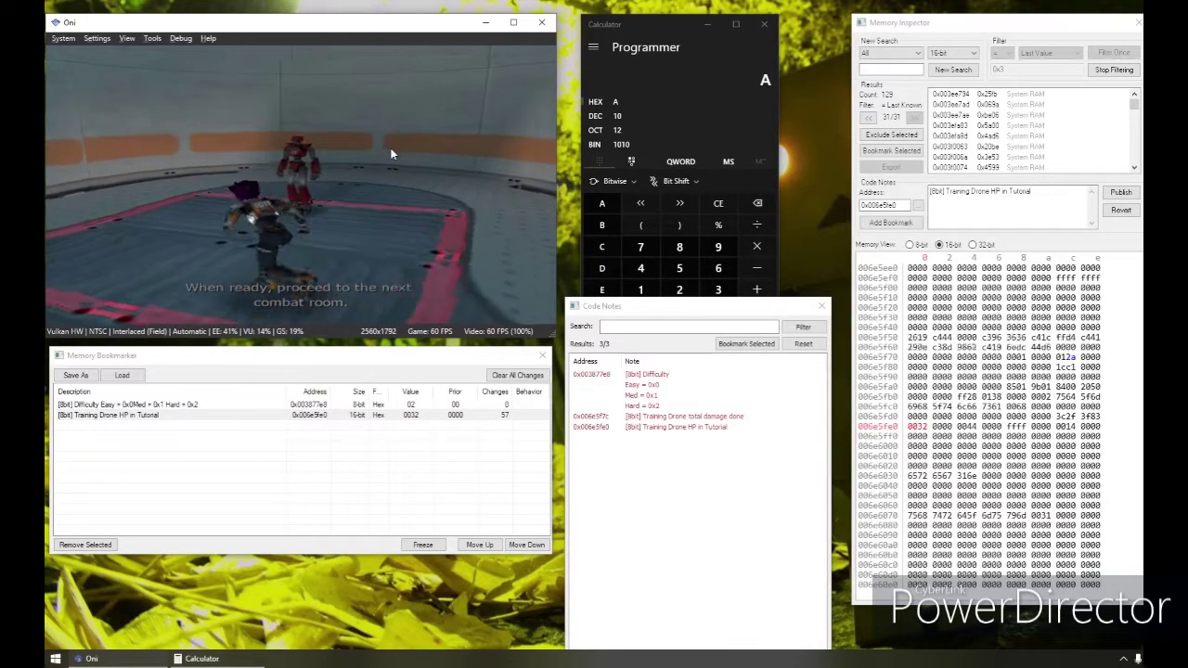
left_click(1114, 72)
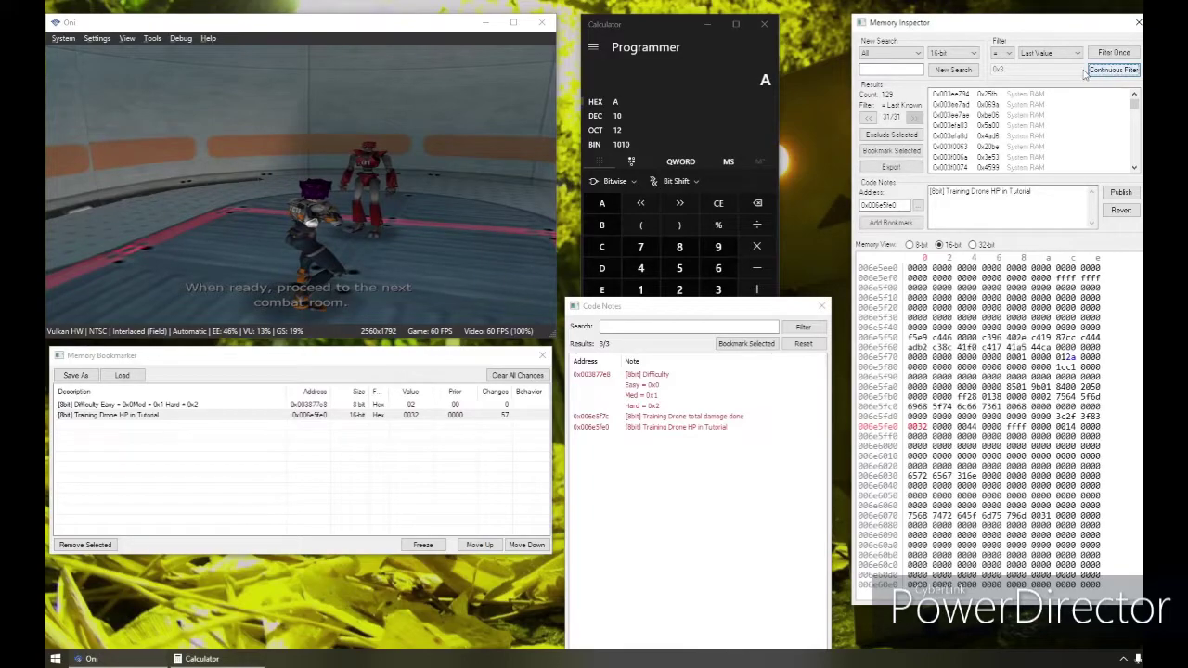
- Filter the results twice for values less than the last value and reload the saved state in the game
left_click(1005, 52)
left_click(1010, 78)
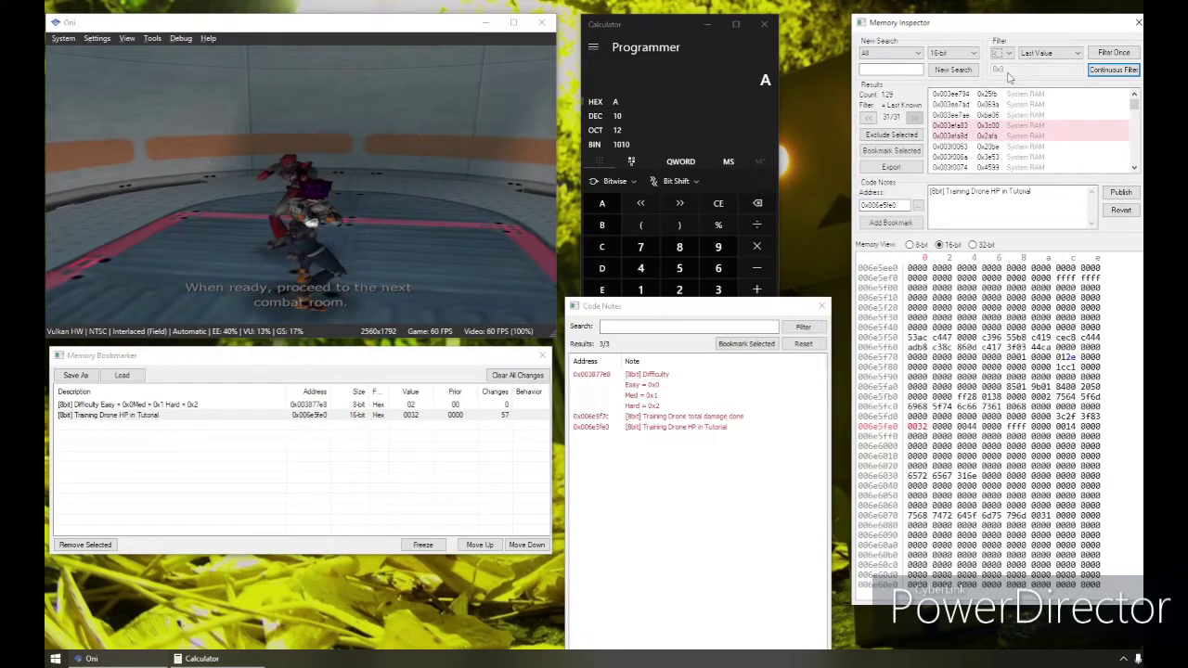
left_click(1116, 54)
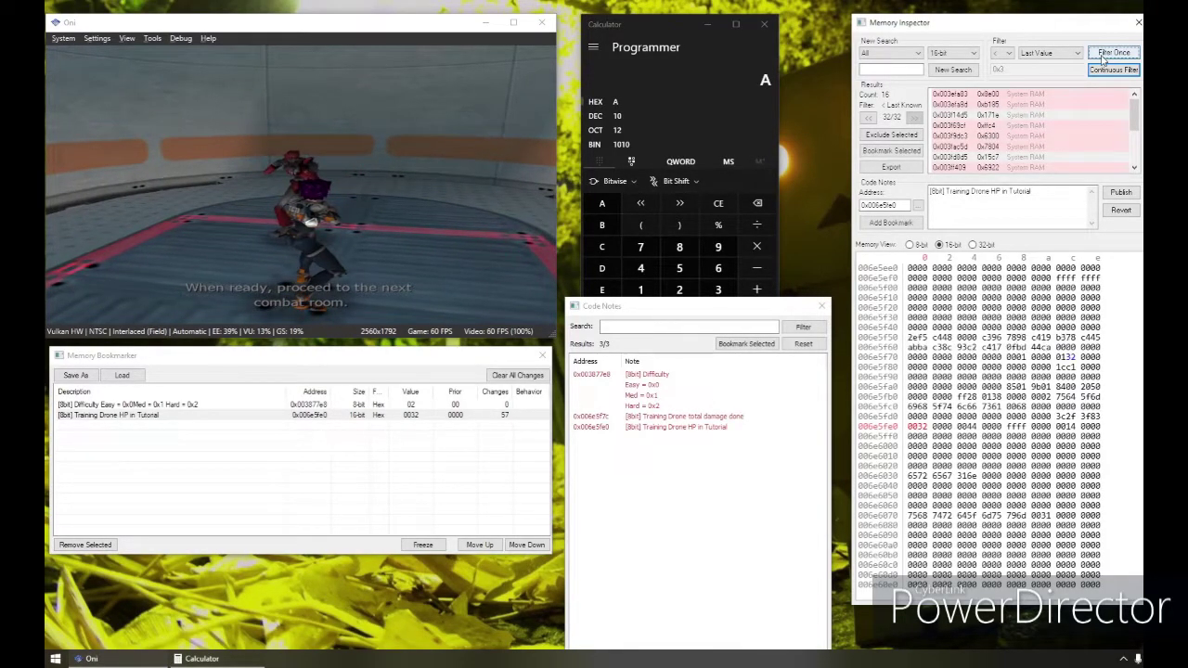
left_click(1103, 55)
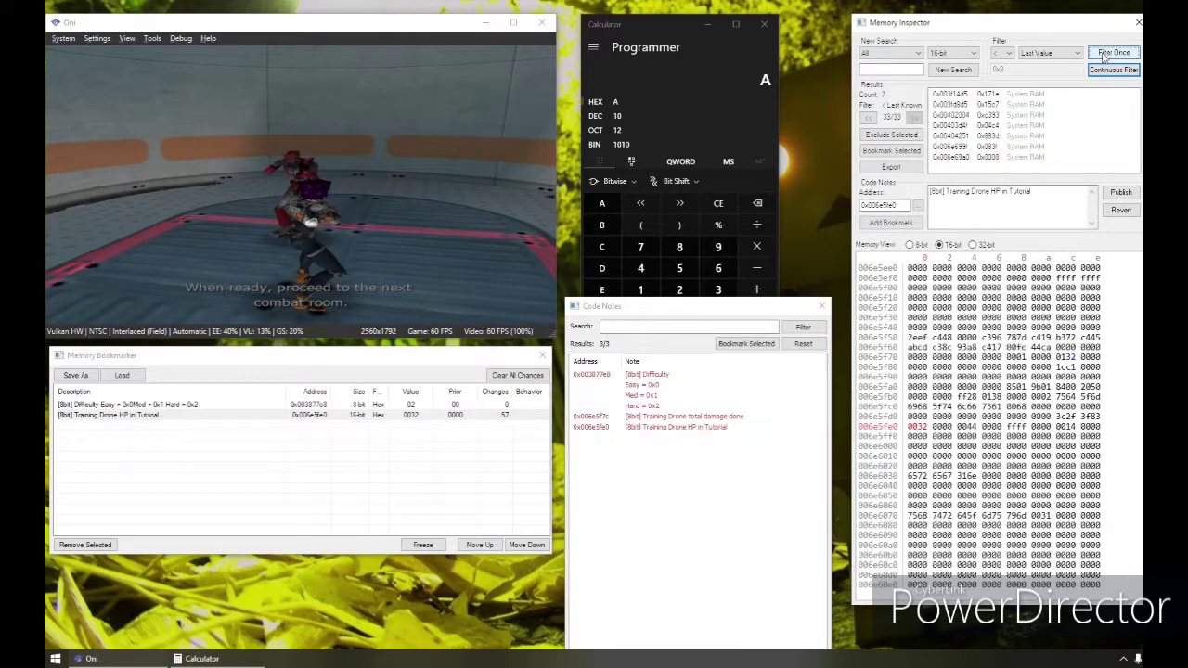
left_click(455, 232)
key("F3")
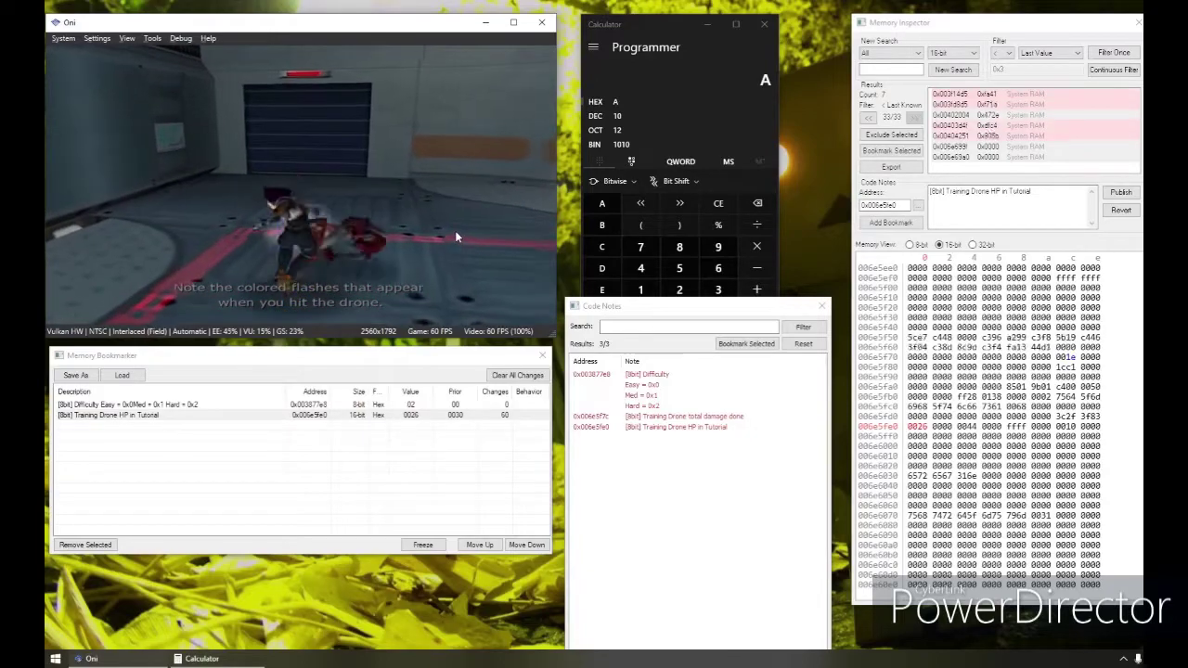
- Set the first training drone's HP value at 0x006e5fe0 to 0000 in memory and return to the game
left_click(912, 425)
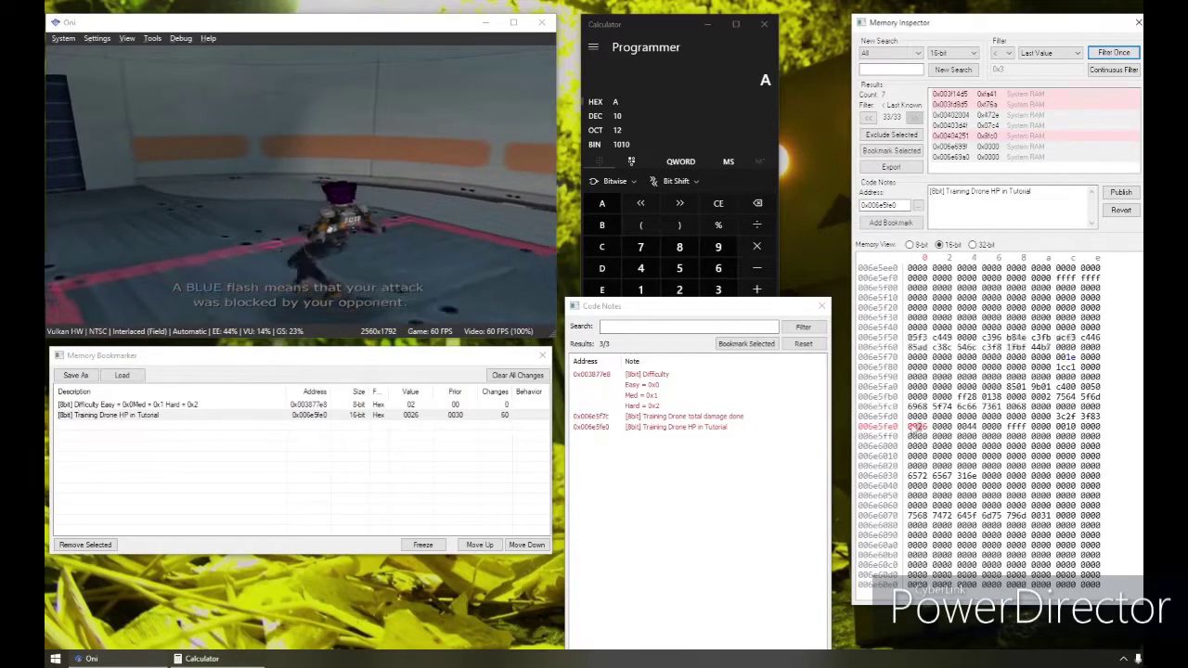
type("0000")
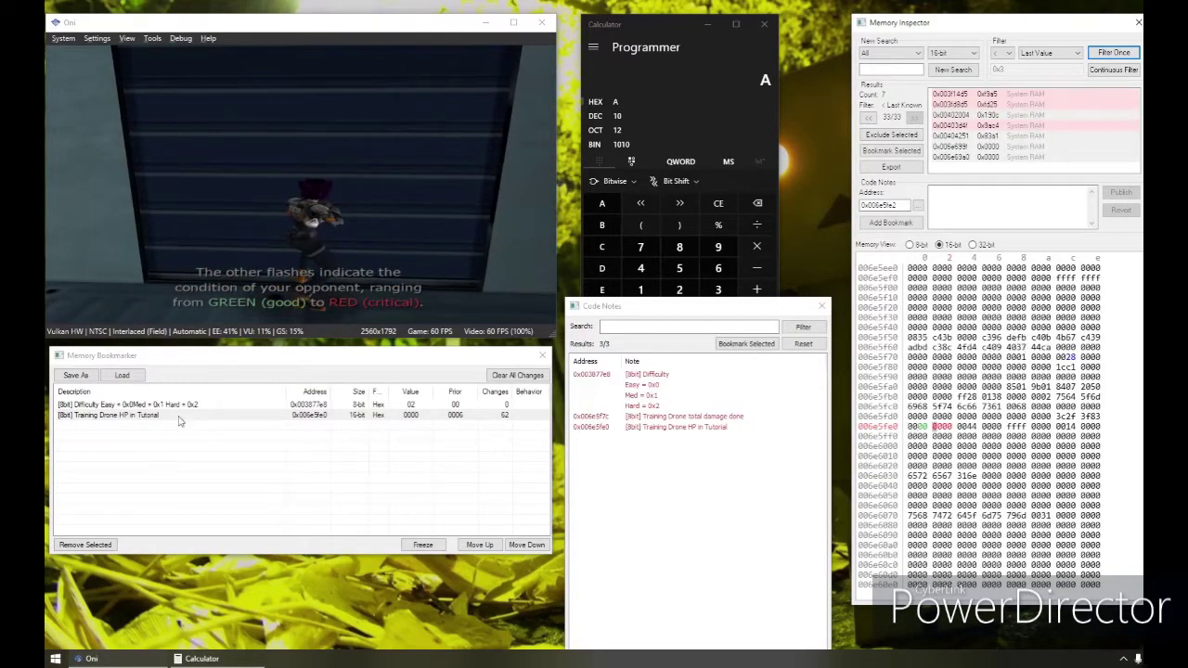
left_click(363, 266)
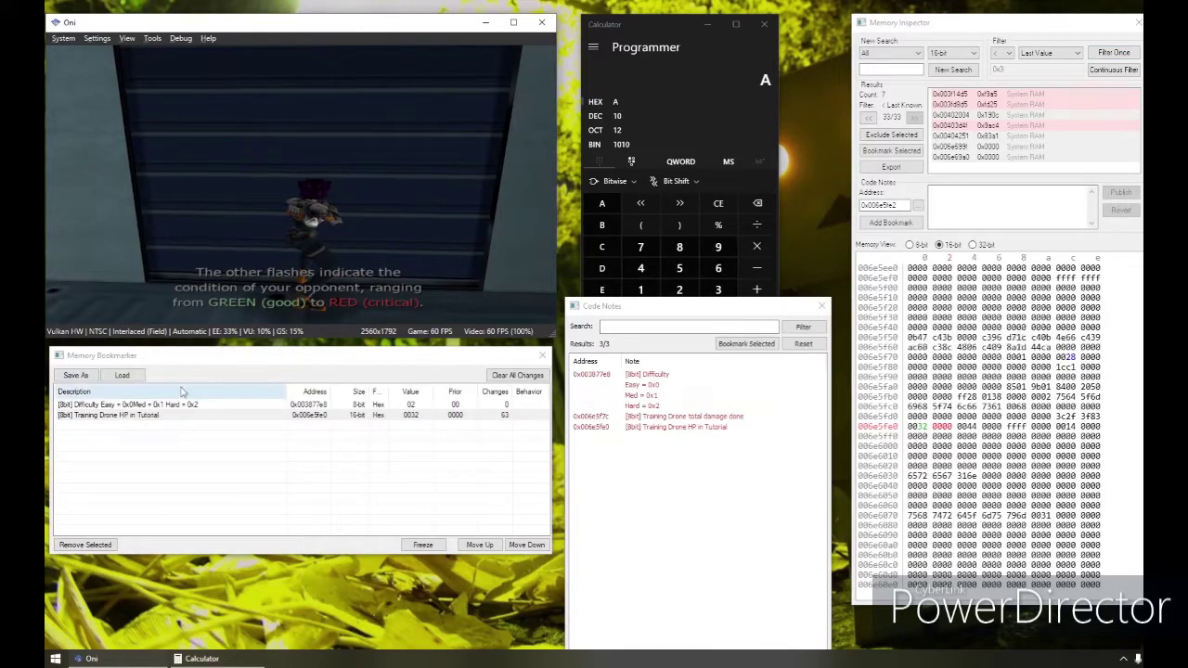
- Change the code note for 0x006e5fe0 to "[8bit] First Training Drone HP in Tutorial"
left_click(919, 427)
left_click(1062, 194)
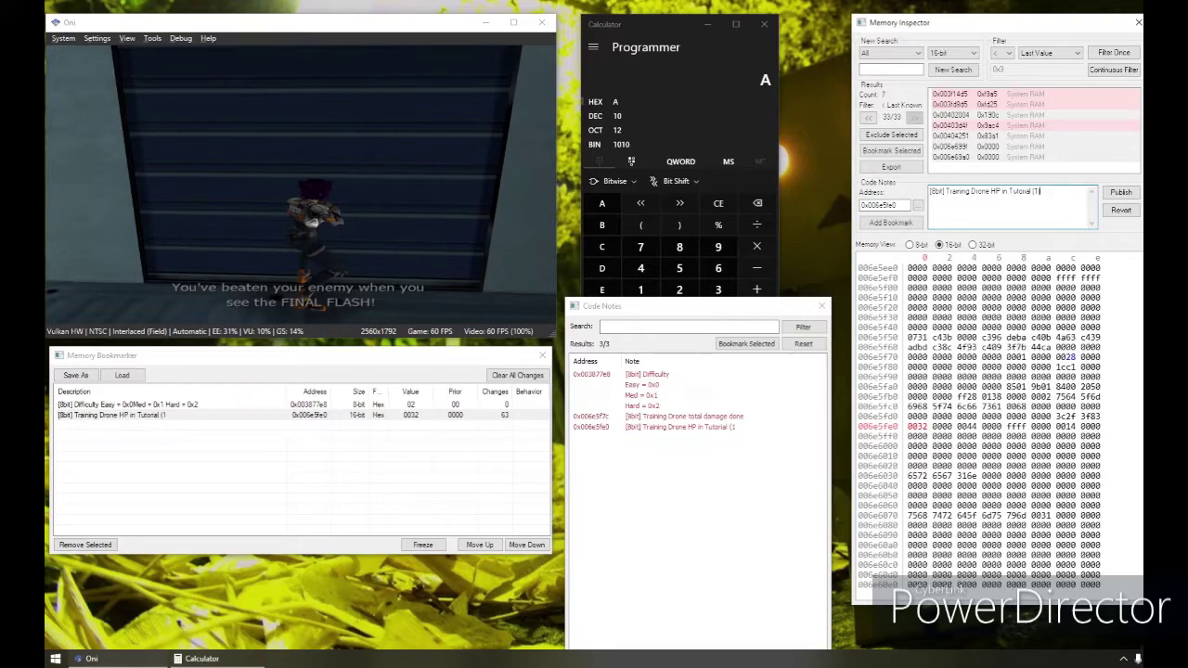
key("BackSpace")
key("BackSpace")
key("BackSpace")
key("BackSpace")
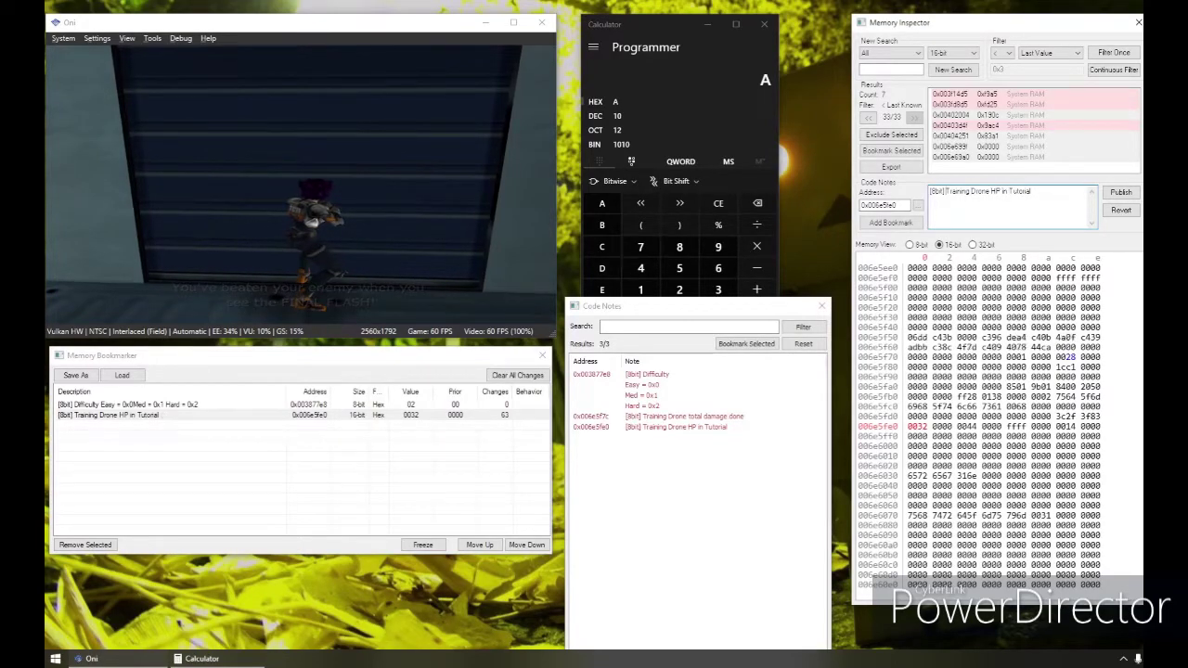
type("First")
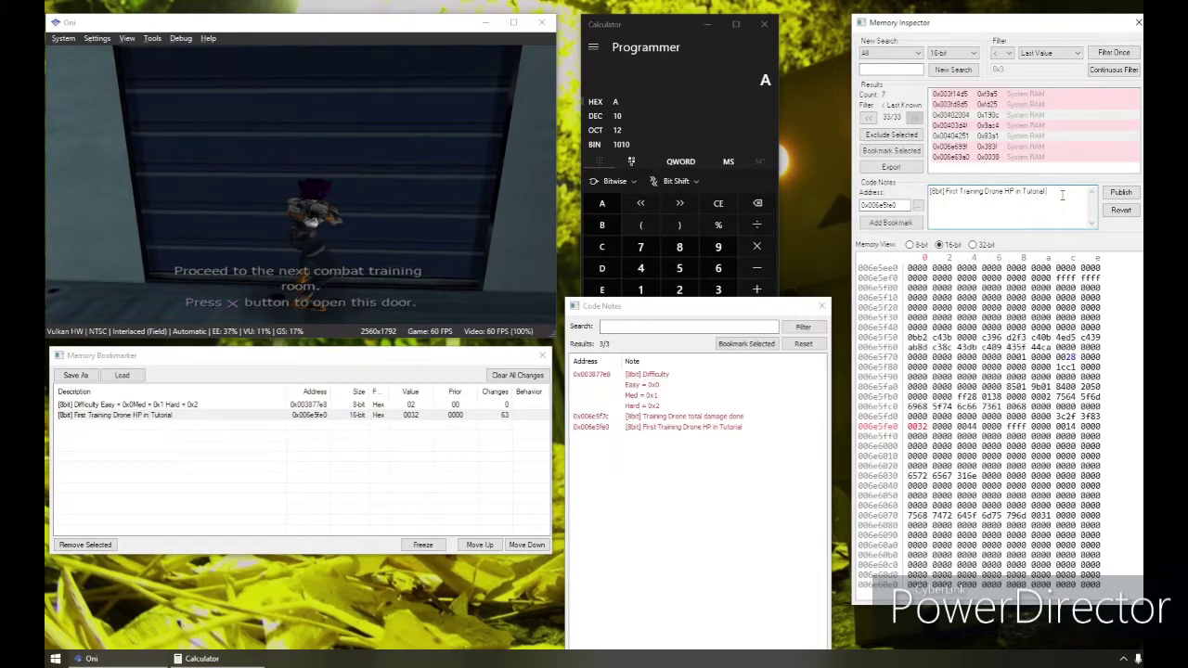
- Change the code note for 0x006e5f7c to "[8bit] First Training Drone total damage done"
left_click(1073, 359)
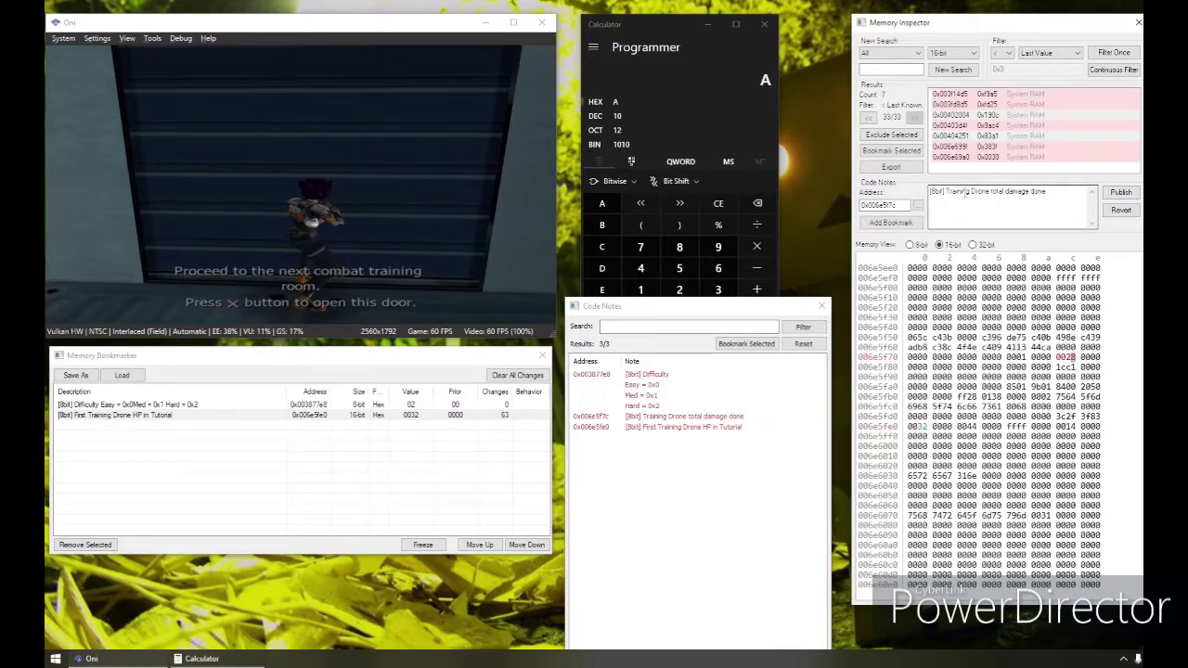
left_click(946, 191)
type("First")
- Save the game state to slot 2 in the throw-training room and filter the results for values not equal to the last value
left_click(464, 172)
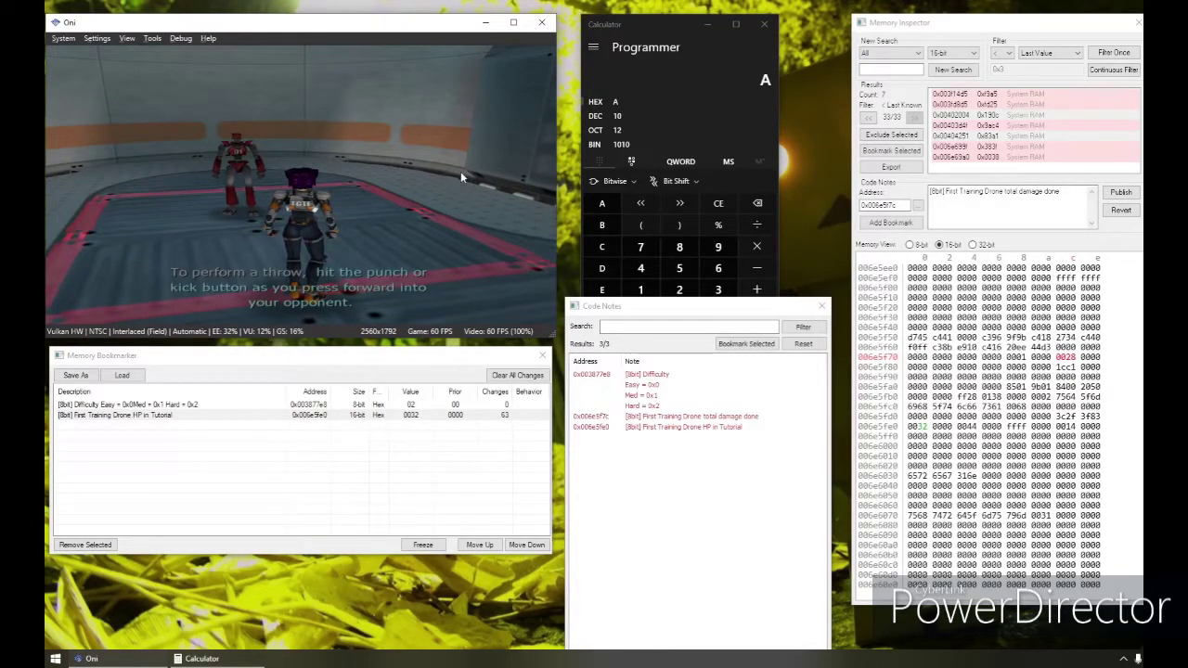
key("F1")
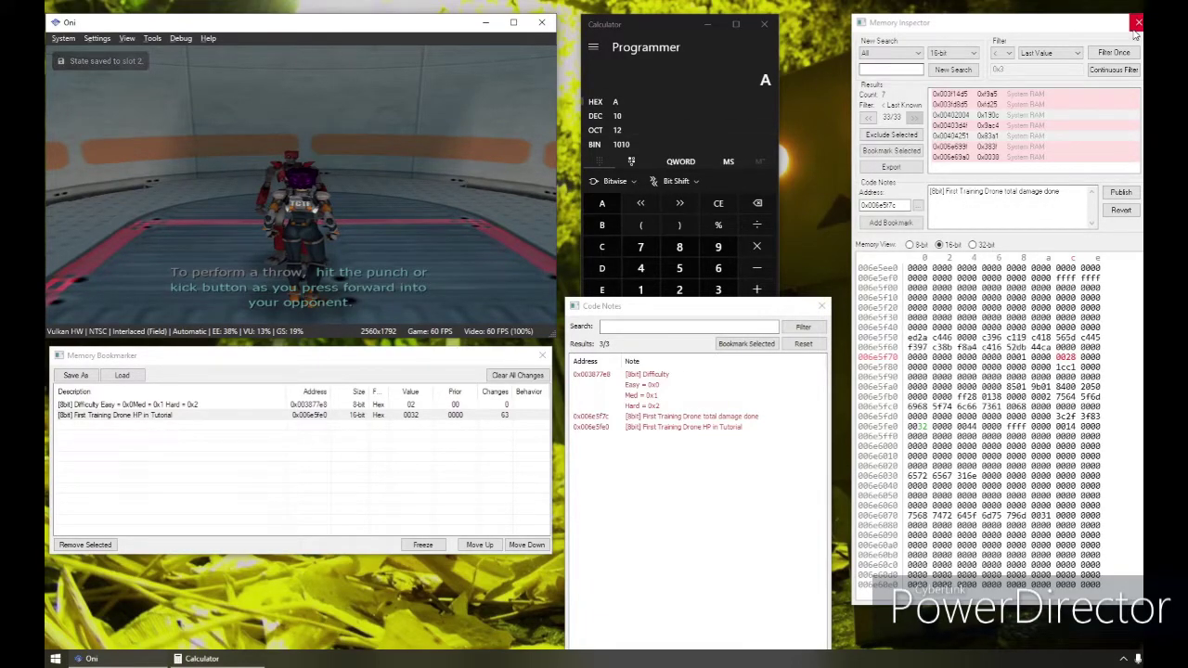
left_click(1003, 53)
left_click(1001, 104)
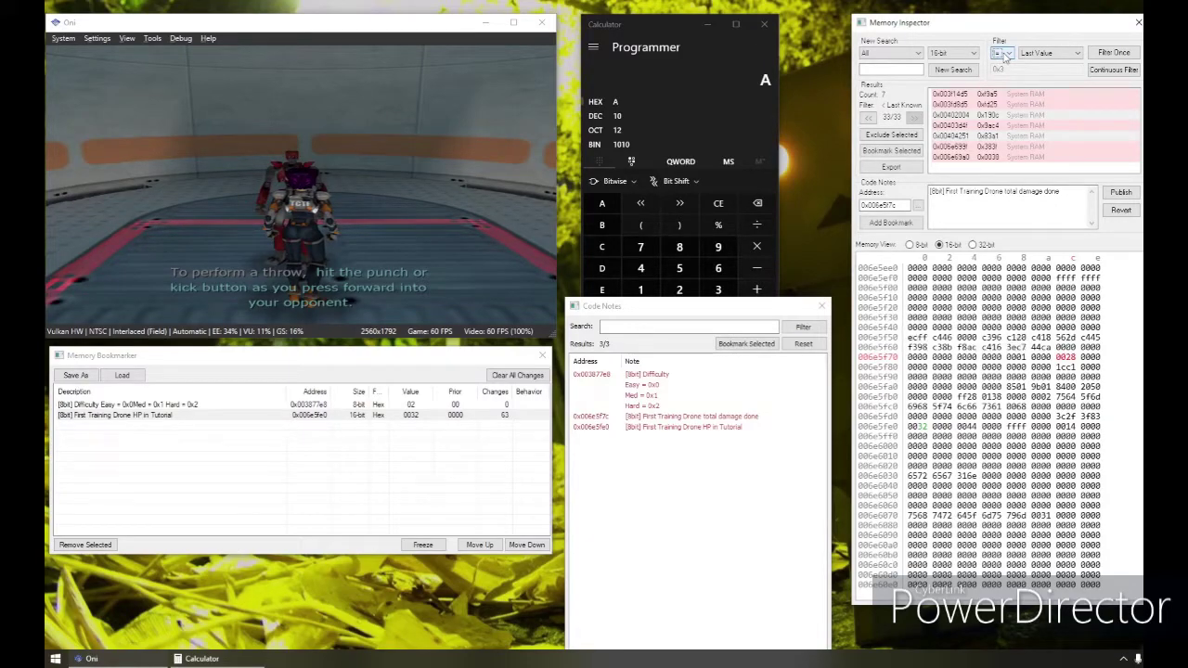
scroll(1005, 54, "up", 1)
left_click(1125, 53)
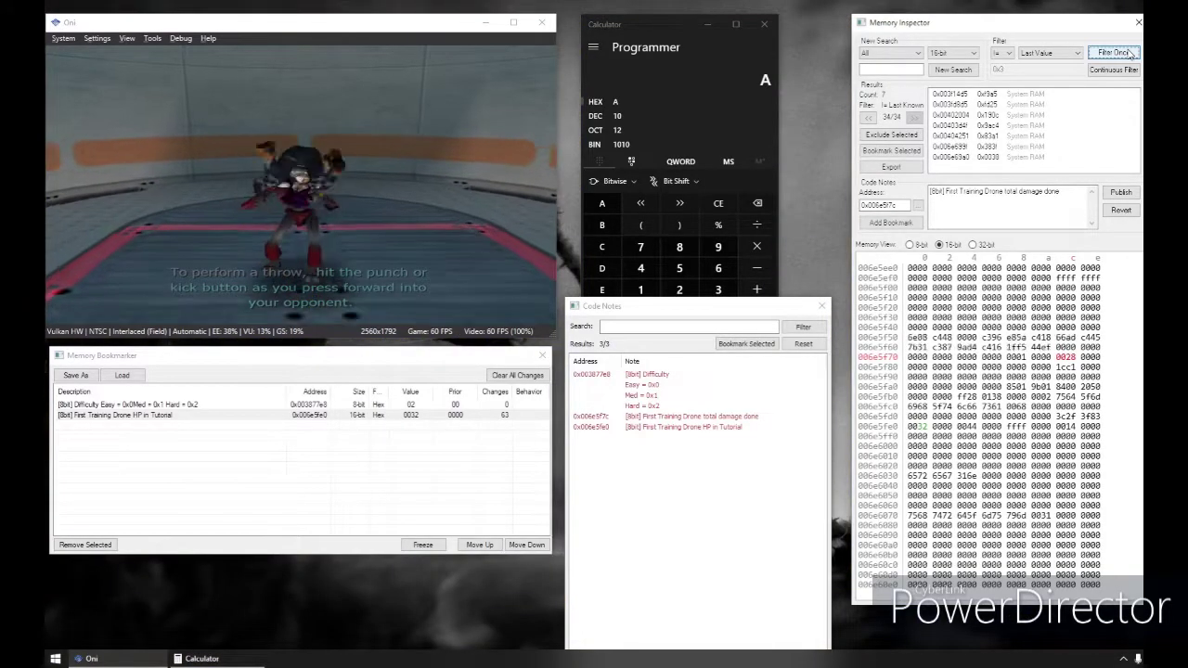
- Filter the results once for values less than the last value following the throw on the drone
left_click(1006, 54)
left_click(1008, 73)
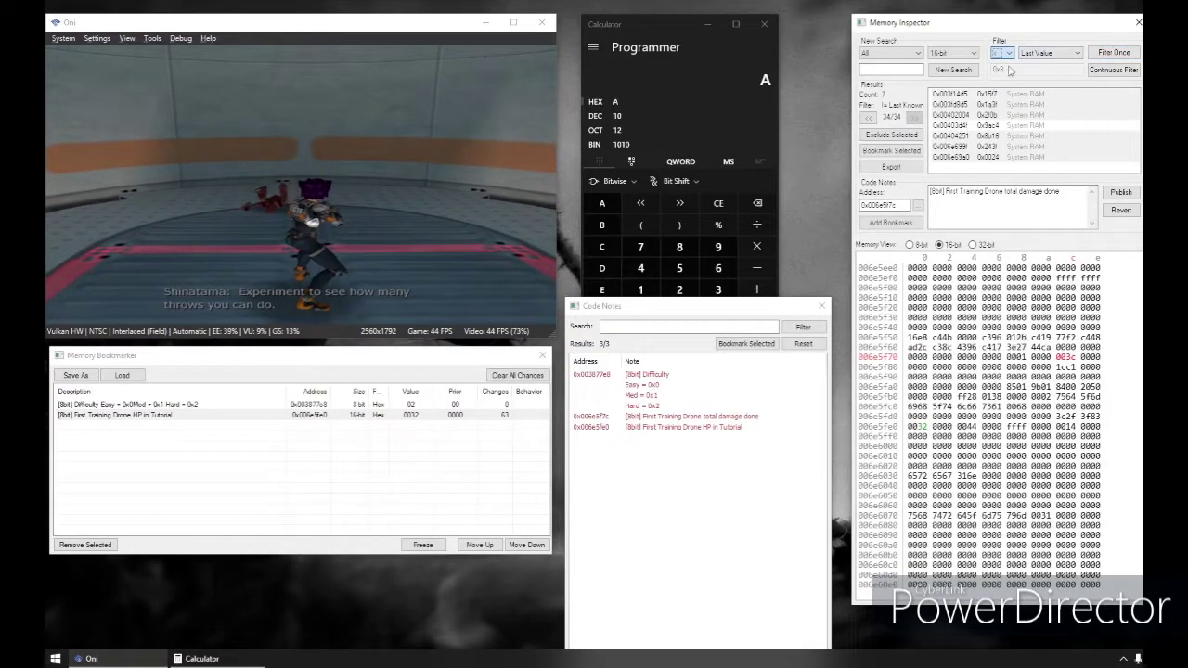
left_click(1116, 54)
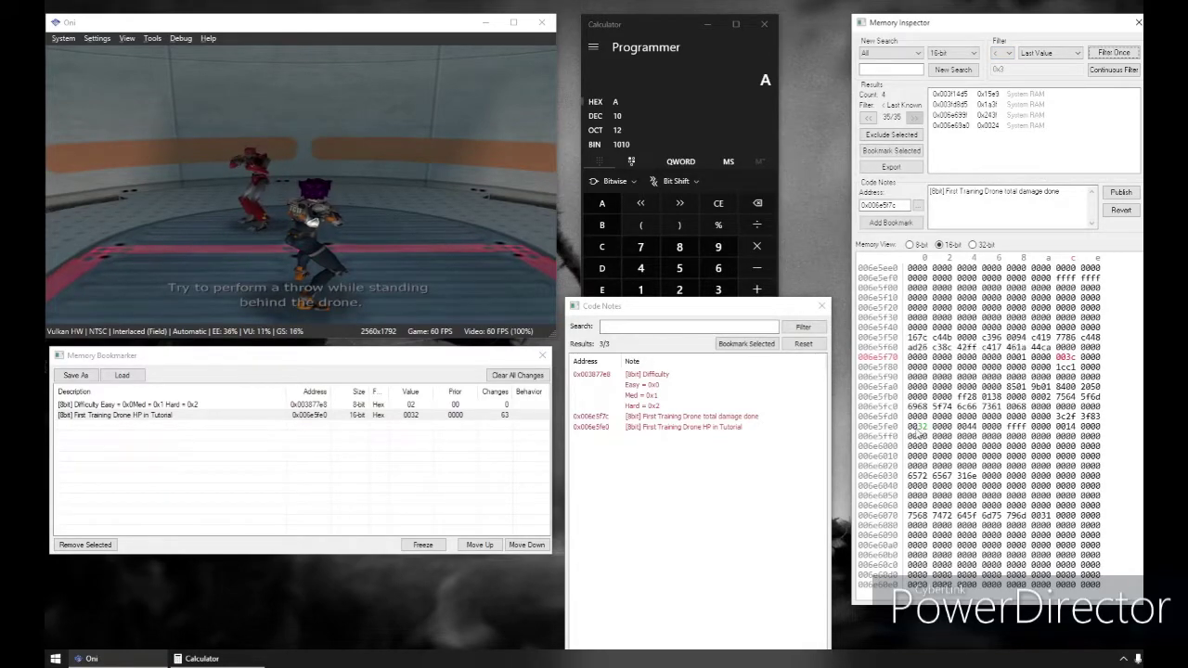
- Write the code note "[8bit] Second Training Drone HP" with a second line "max = 0x44" for result 0x006e69a0, viewing memory as 8-bit
left_click(1003, 125)
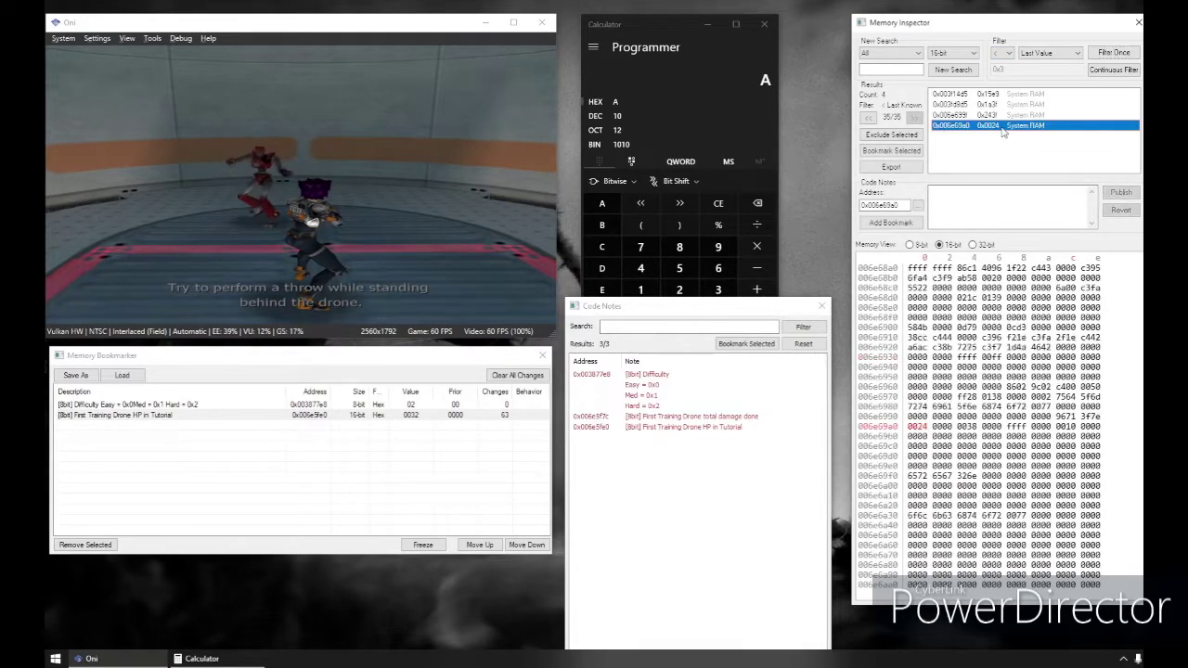
left_click(987, 202)
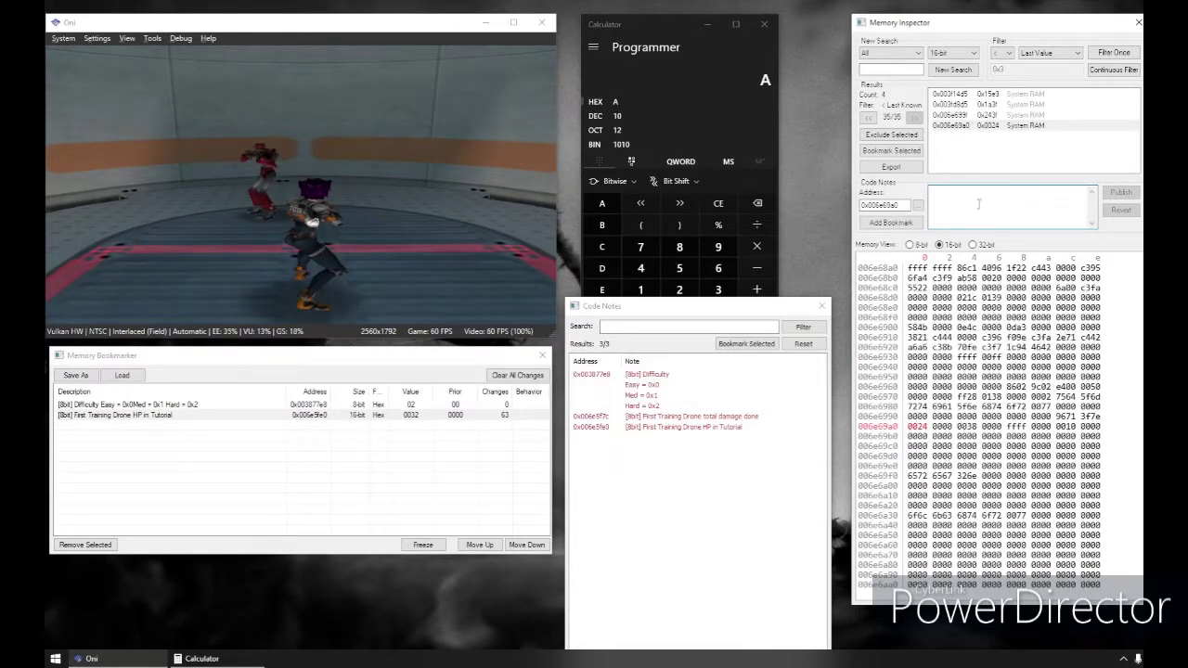
left_click(919, 244)
type("[8bit] Second")
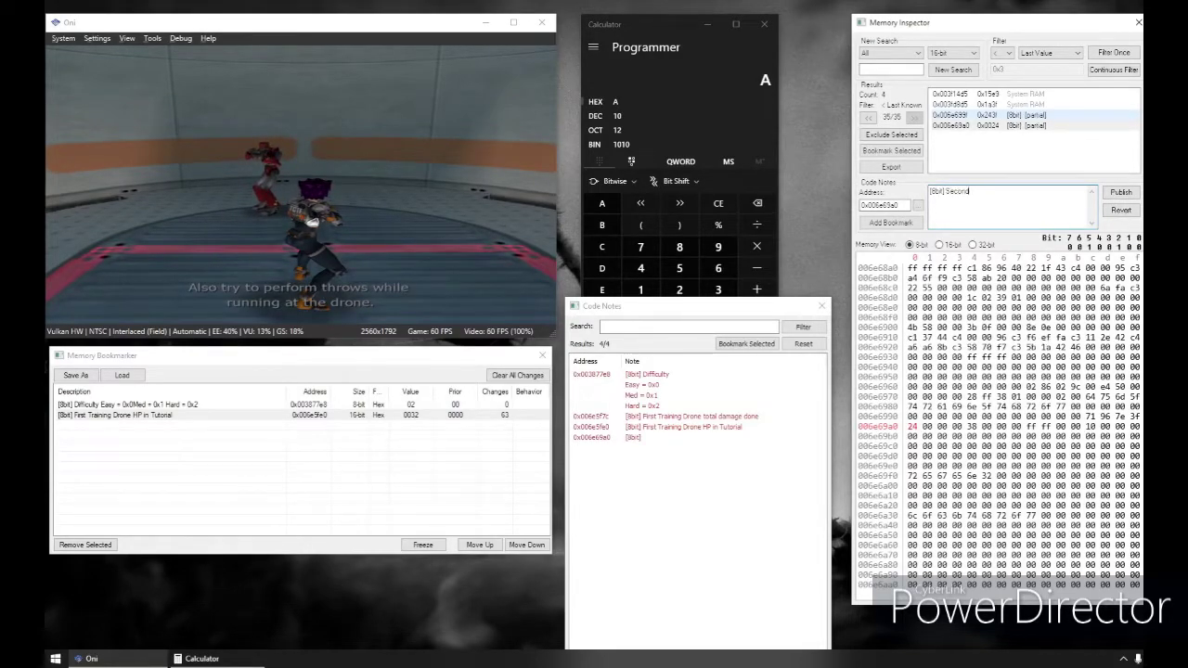
type(" Training Drone HP")
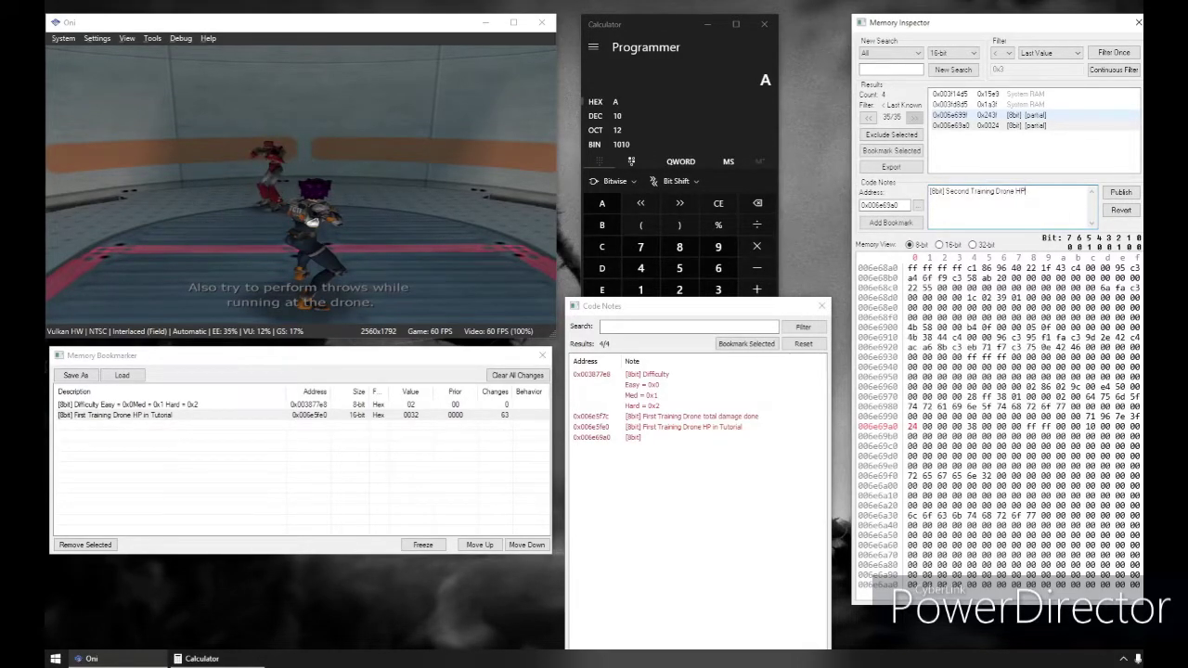
key("Return")
type("max = 0x44")
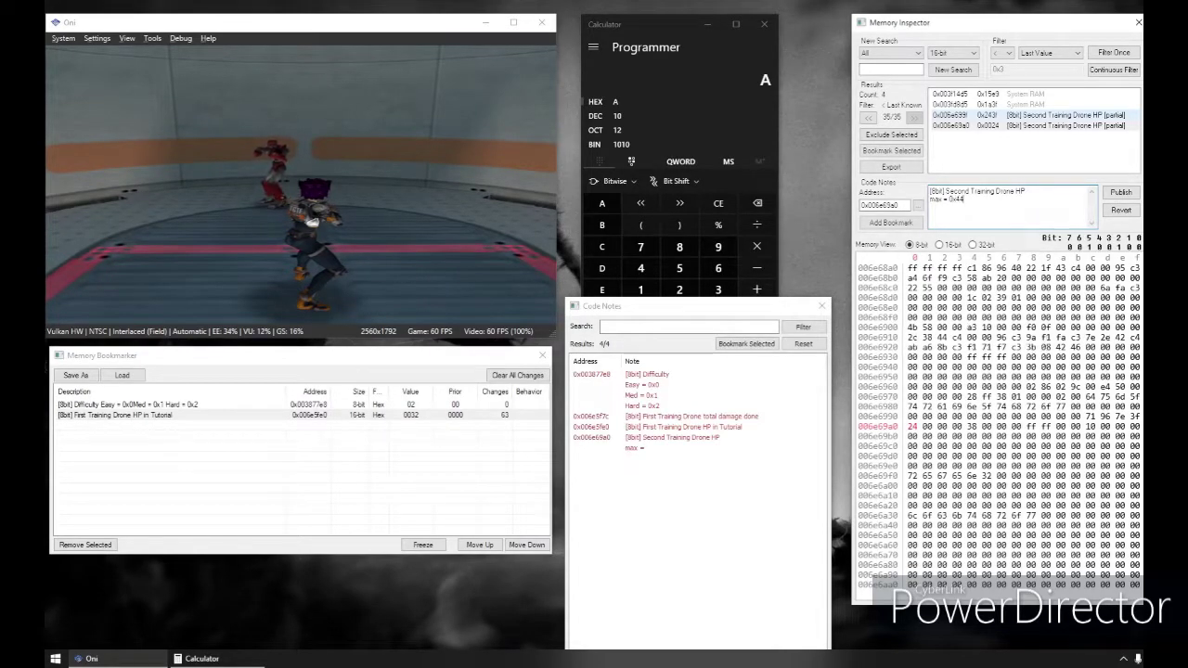
- Reload the saved state from slot 2 and correct the maximum in the second drone's HP note to 0x38
left_click(458, 225)
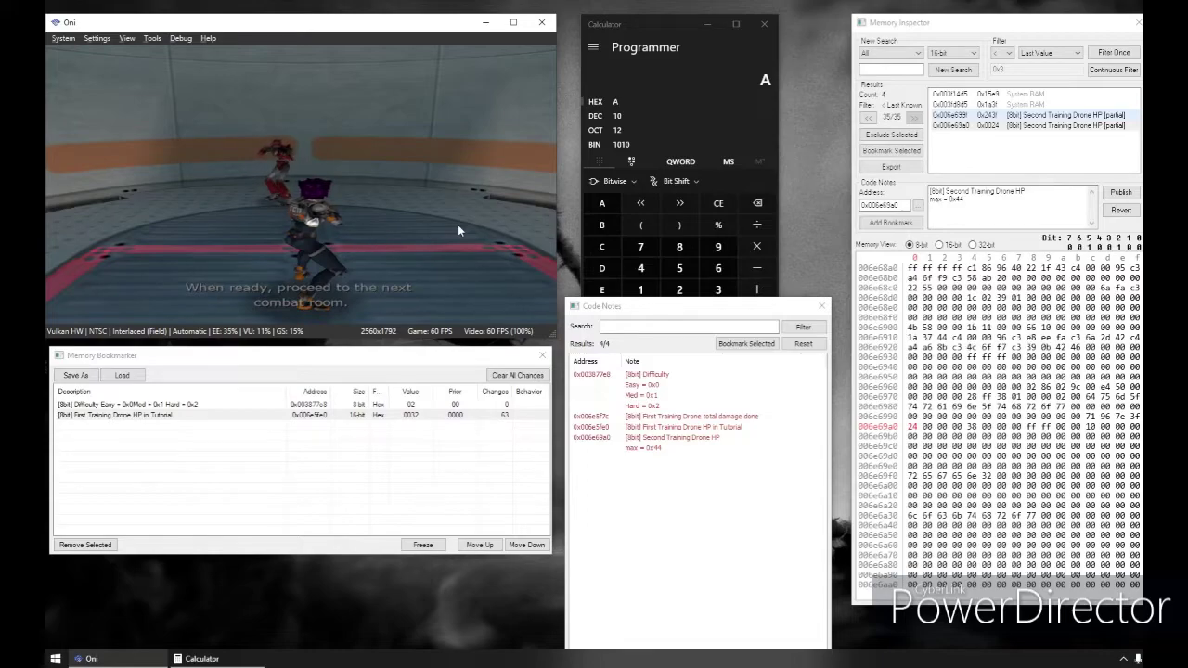
key("F3")
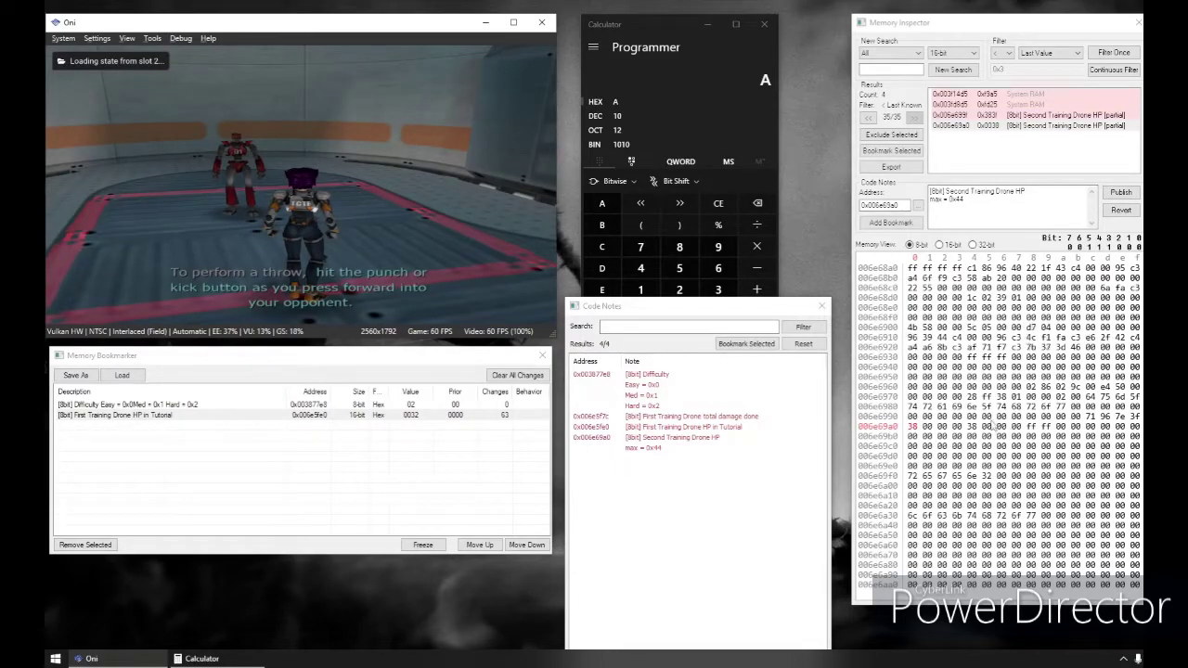
left_click(990, 226)
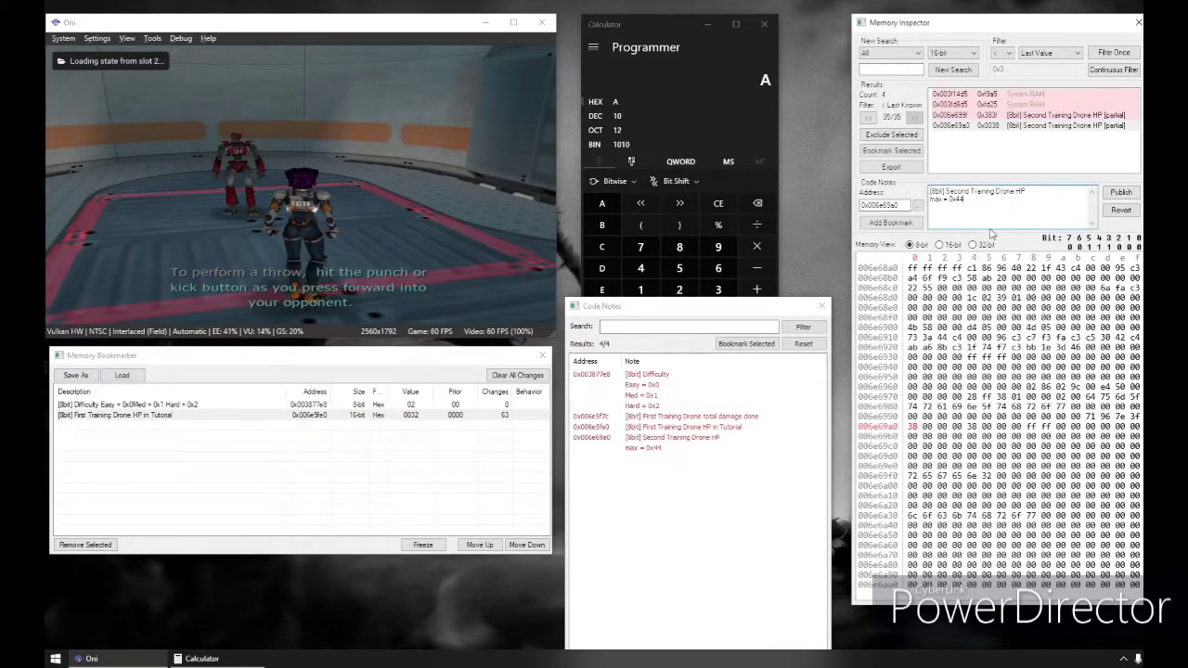
key("BackSpace")
type("38")
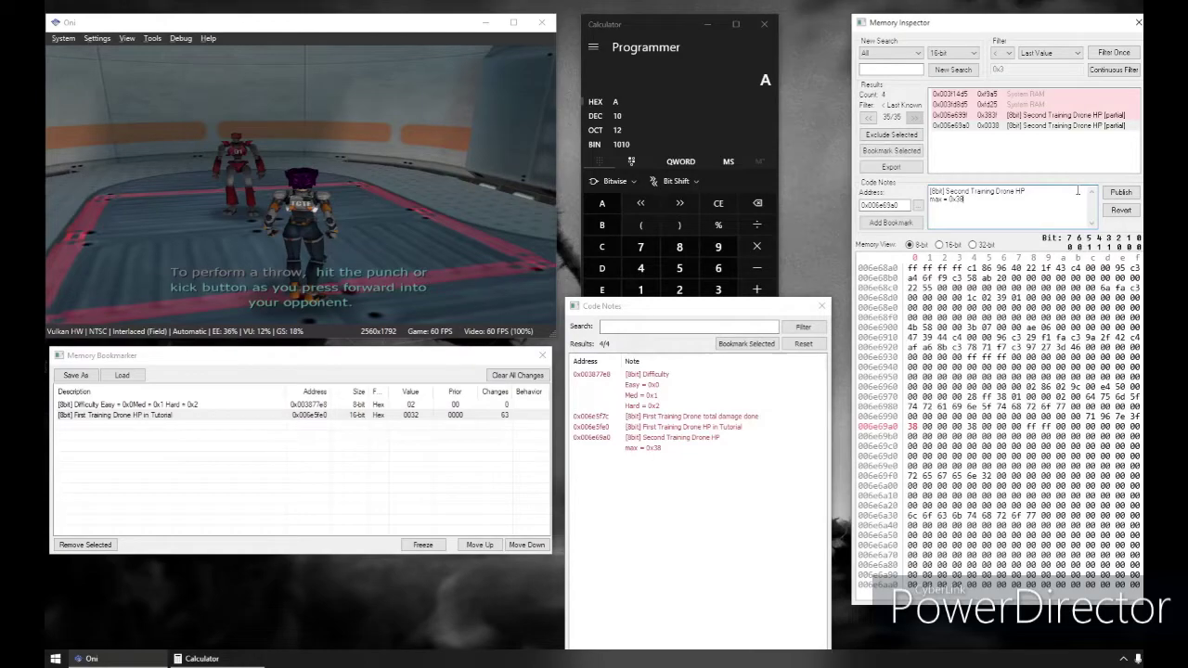
- Overwrite the second drone's HP at 0x006e69a0 with a higher value in the 16-bit memory view and test it in the game
left_click(939, 245)
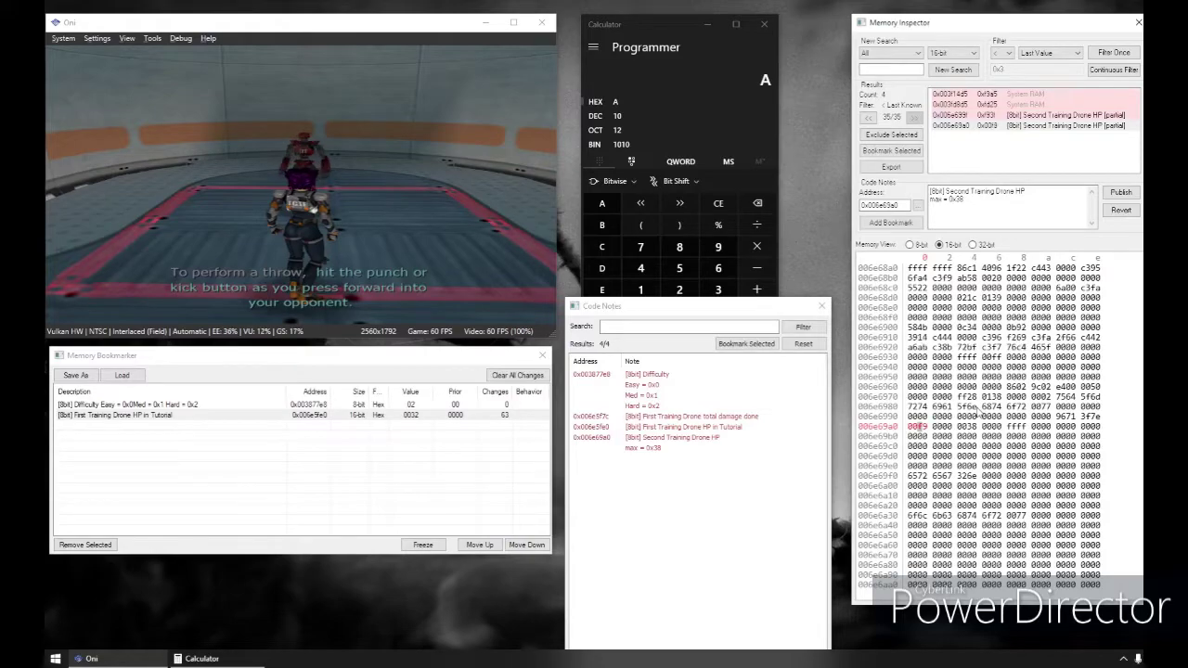
left_click(477, 217)
key("Tab")
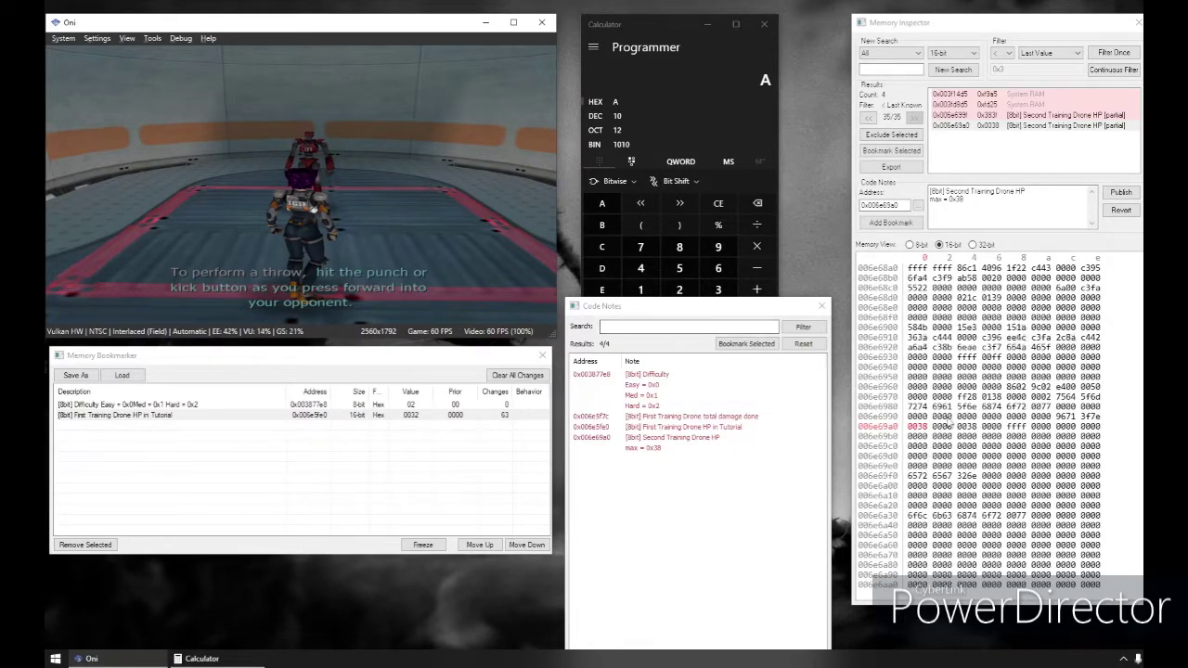
left_click(967, 426)
left_click(918, 427)
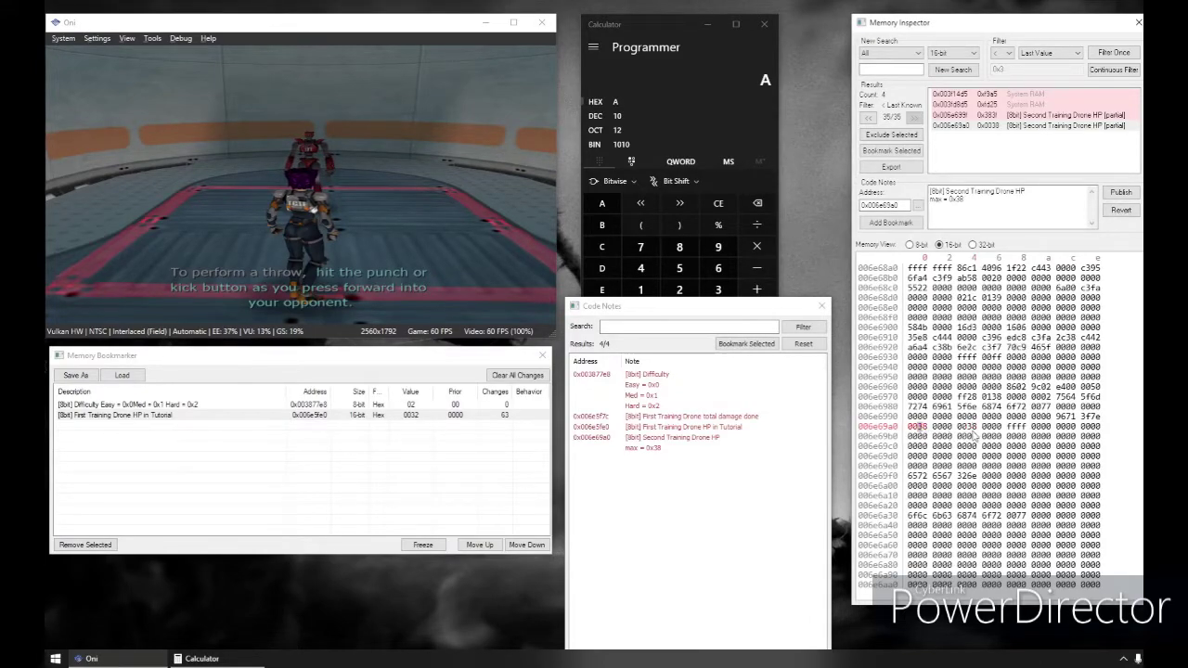
- Load the saved state from slot 1 and attack the first training drone in the game
left_click(444, 280)
key("F3")
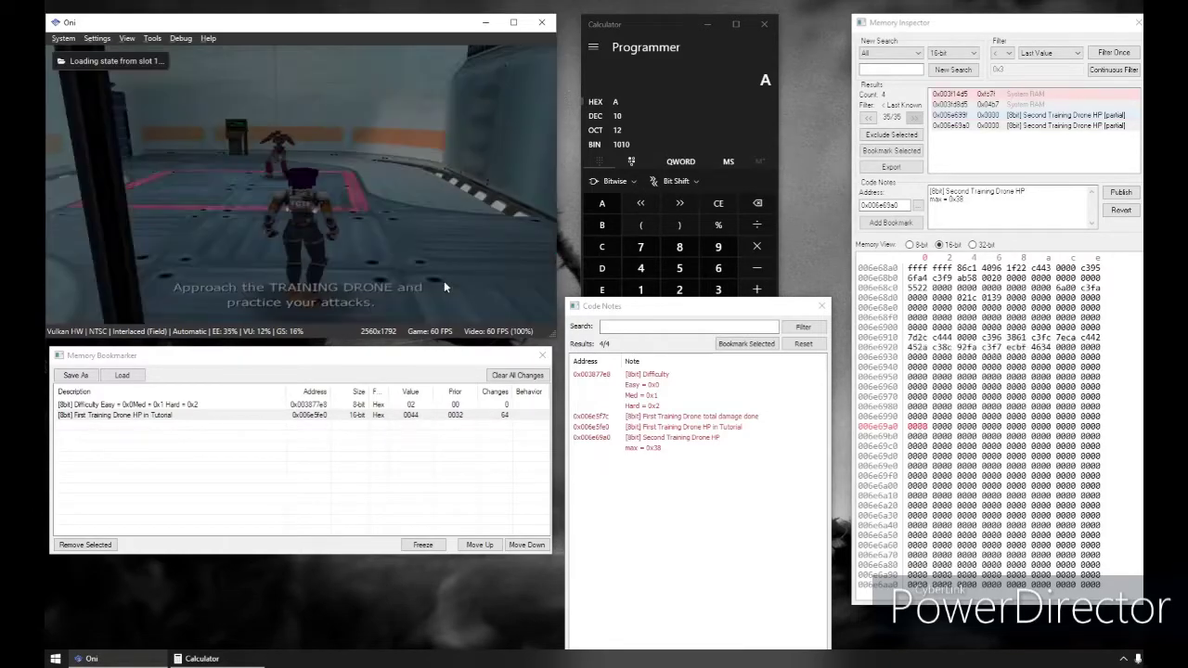
key("w")
key("j")
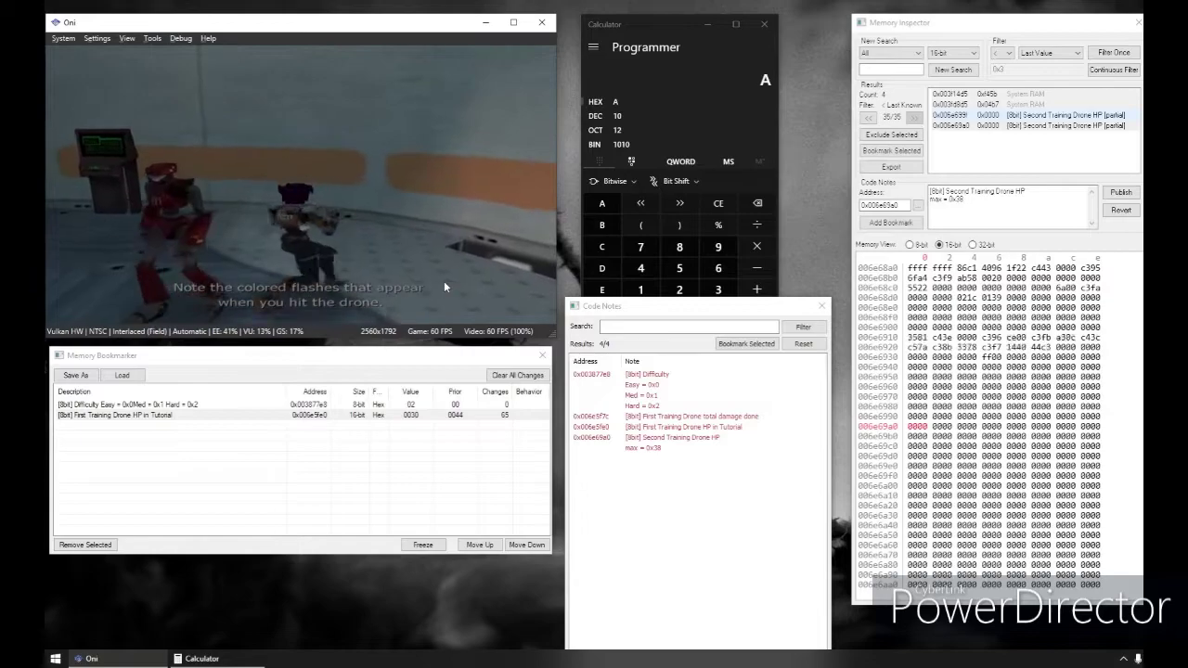
- Set the bookmarked First Training Drone HP value to 0000 and continue the game to the next combat room
left_click(411, 415)
left_click(411, 415)
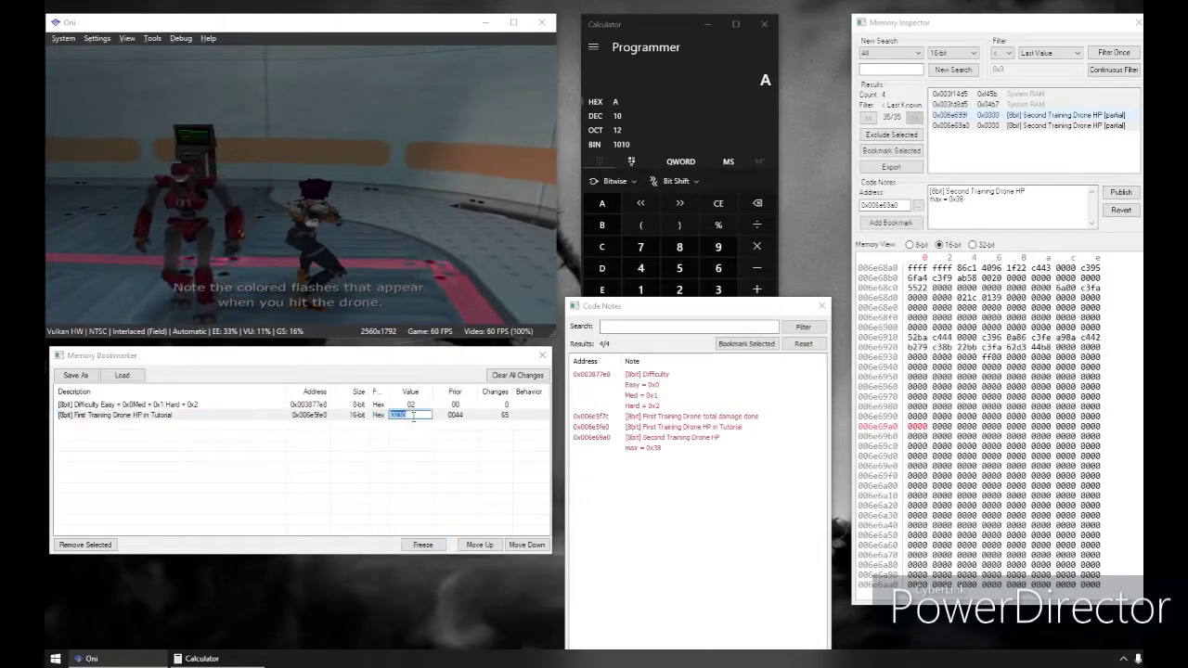
type("0000")
key("Return")
left_click(381, 206)
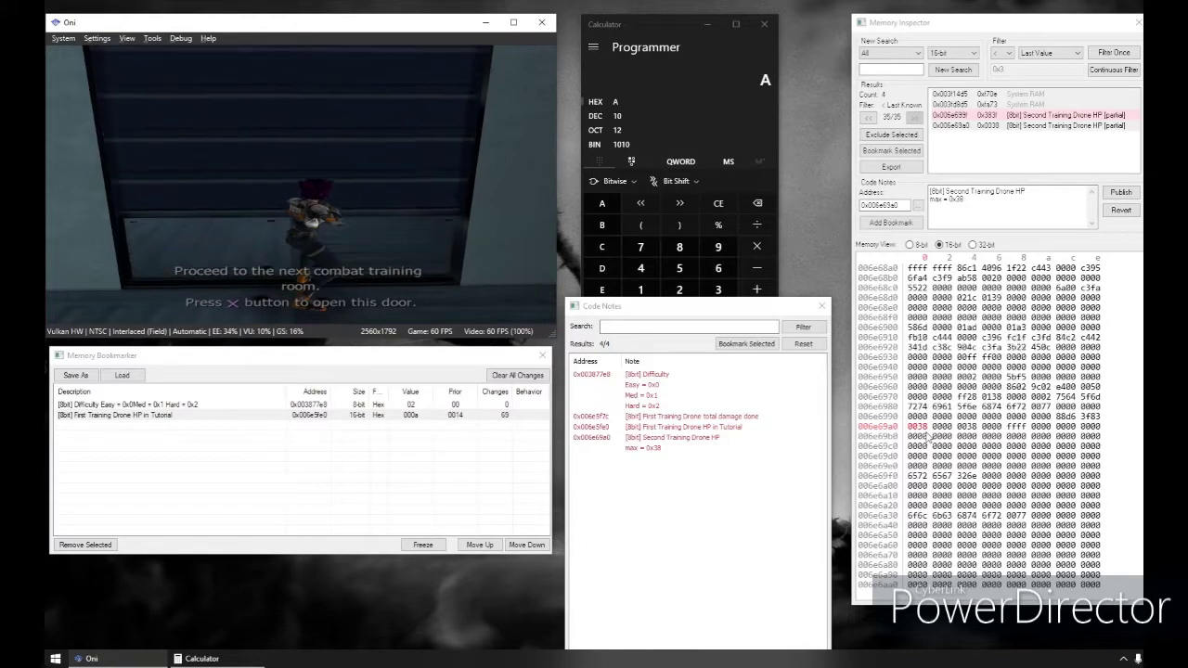
- Set the value at 0x006e69a4 to 0138, raise the HP at 0x006e69a0 above it, and fast-forward the game to test the limit
left_click(967, 428)
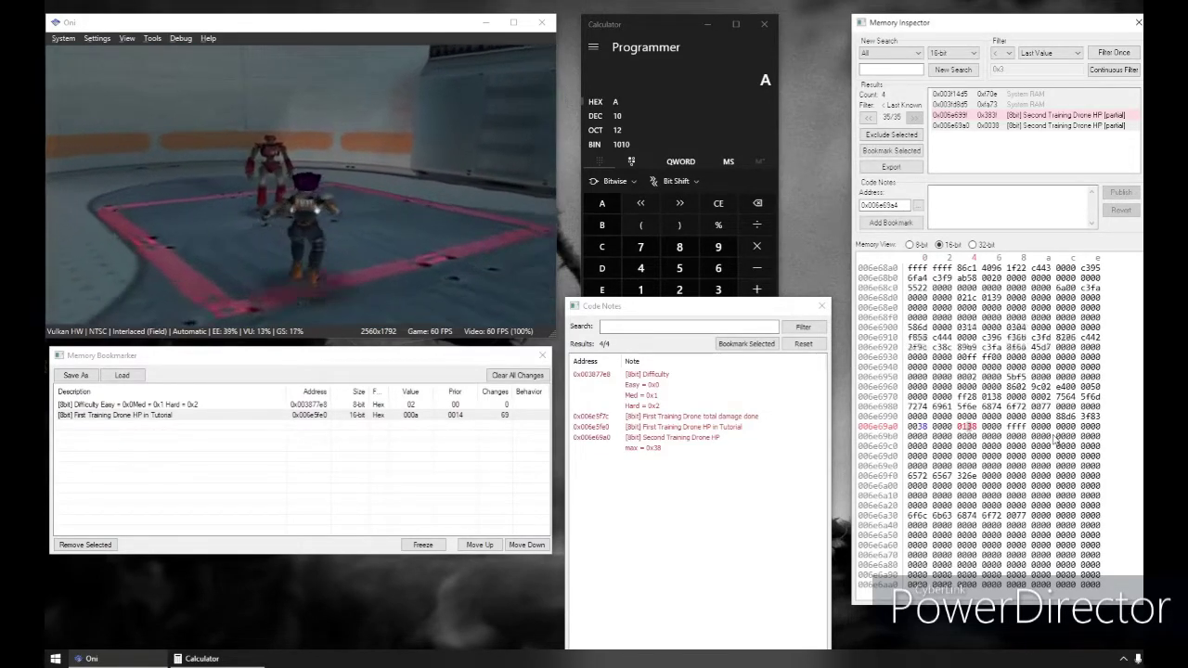
left_click(917, 428)
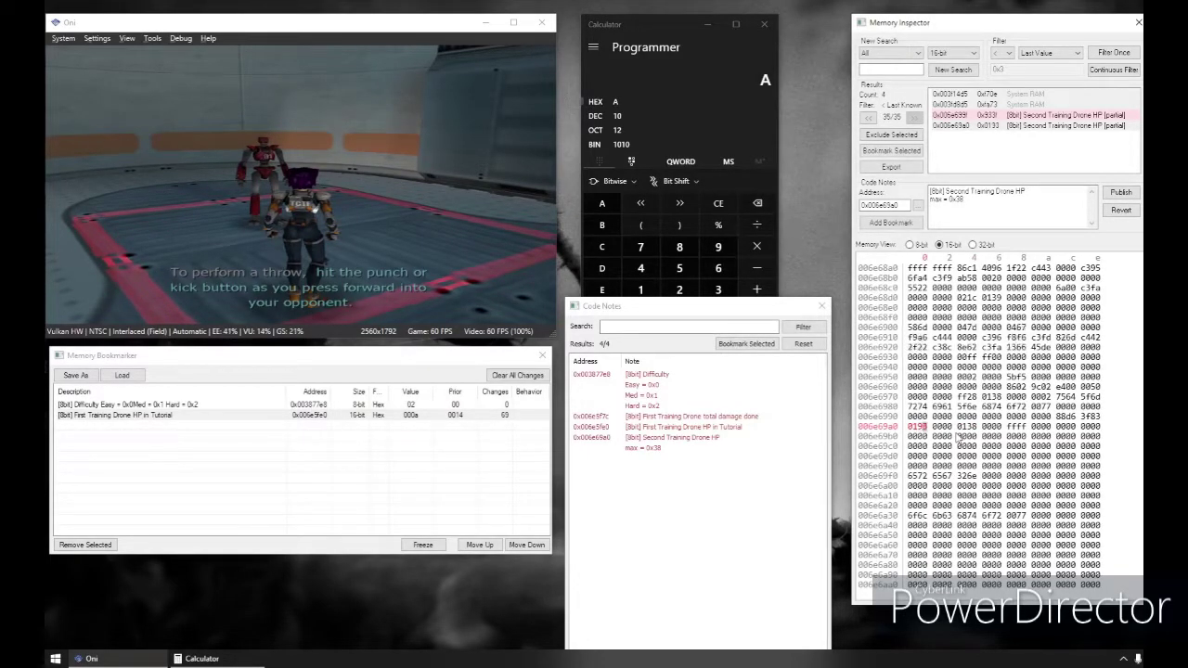
left_click(486, 237)
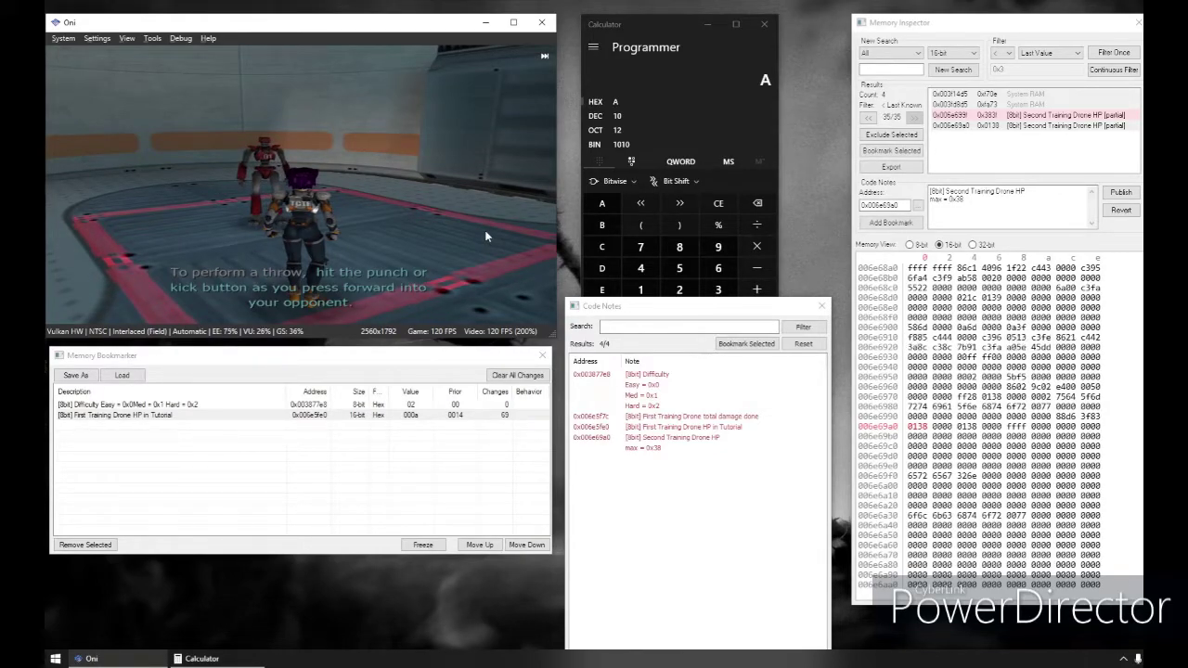
left_click(968, 427)
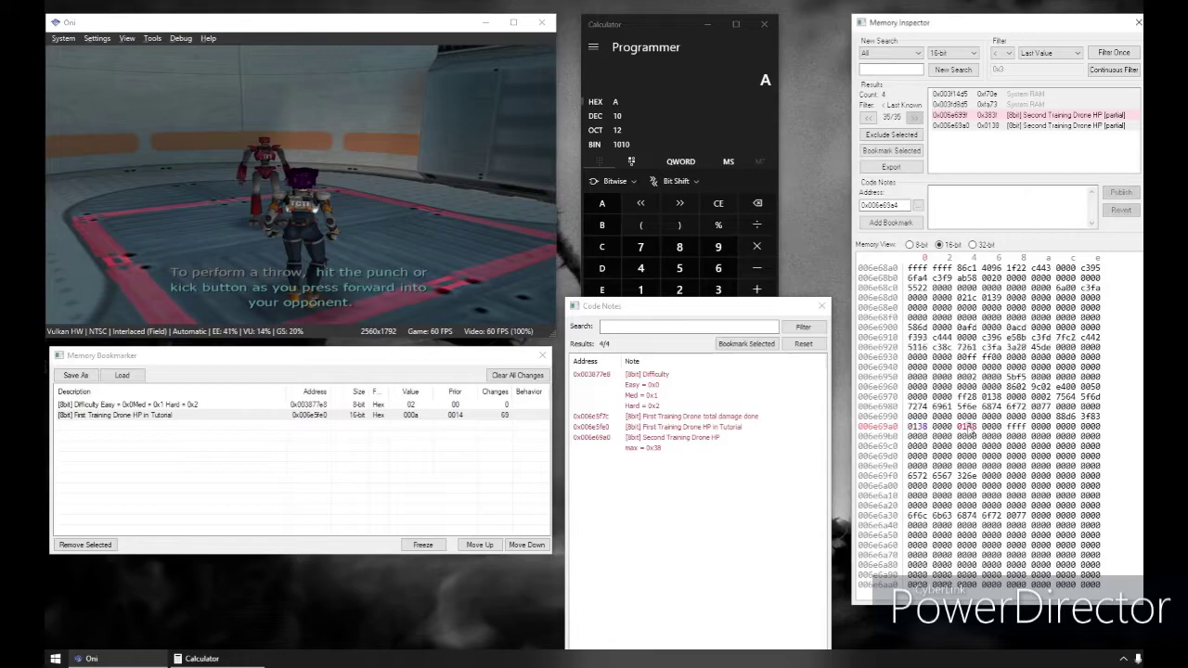
- Change the size tag in the code note for 0x006e69a0 to [16bit] and display the memory view as 32-bit
left_click(917, 426)
left_click(1014, 208)
type("16bit] Second Training Drone HP")
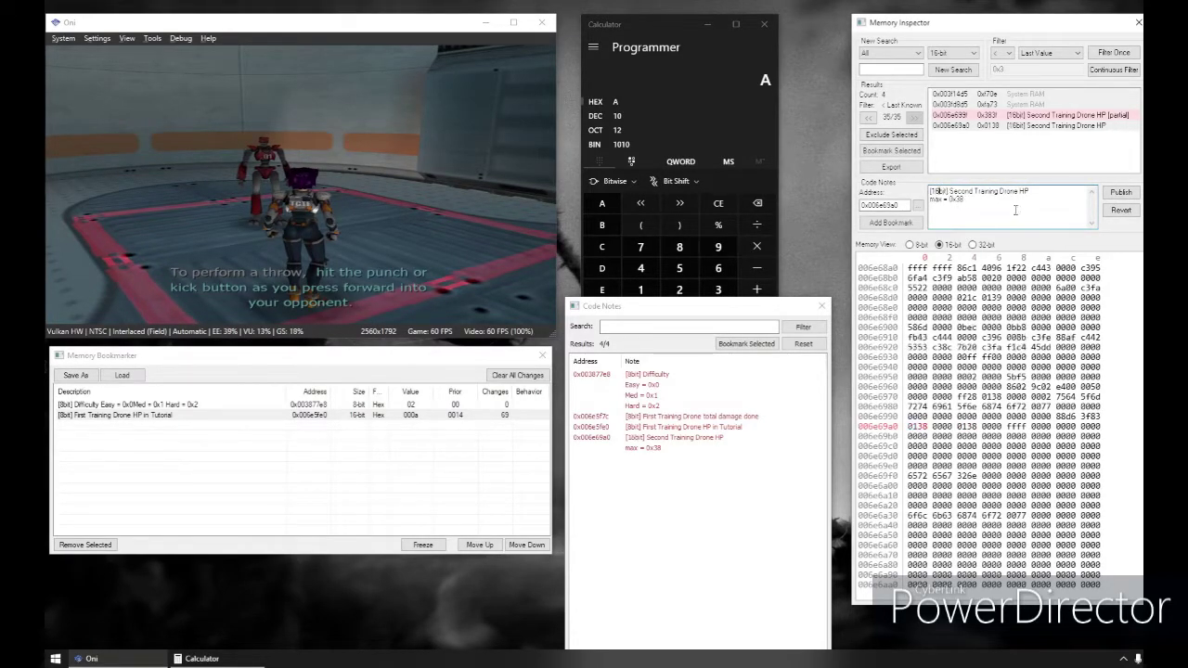
left_click(987, 244)
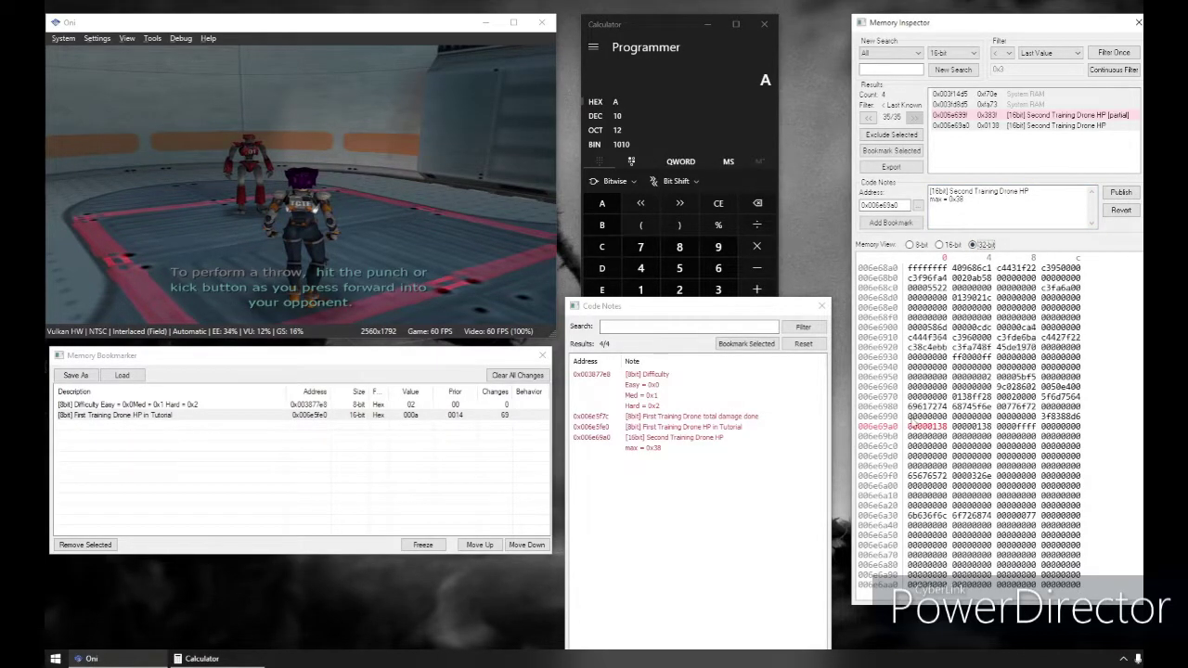
- In the 32-bit memory view, set the values at 0x006e69a4 and 0x006e69a0 to 10000138
left_click(952, 245)
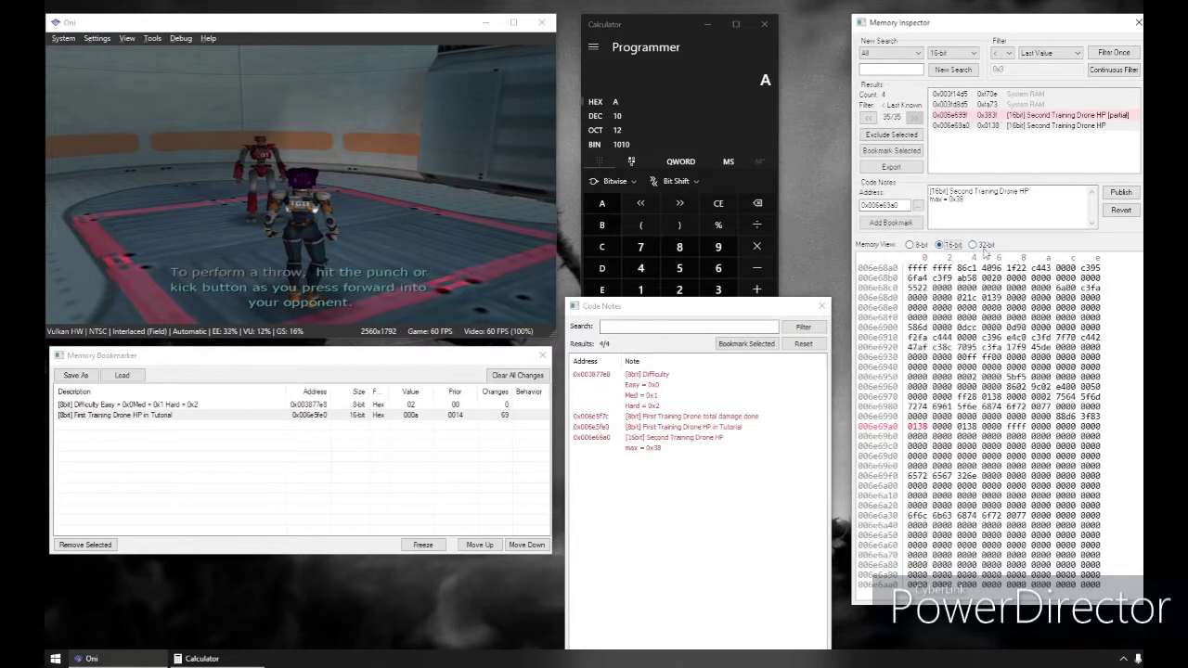
left_click(973, 219)
left_click(975, 244)
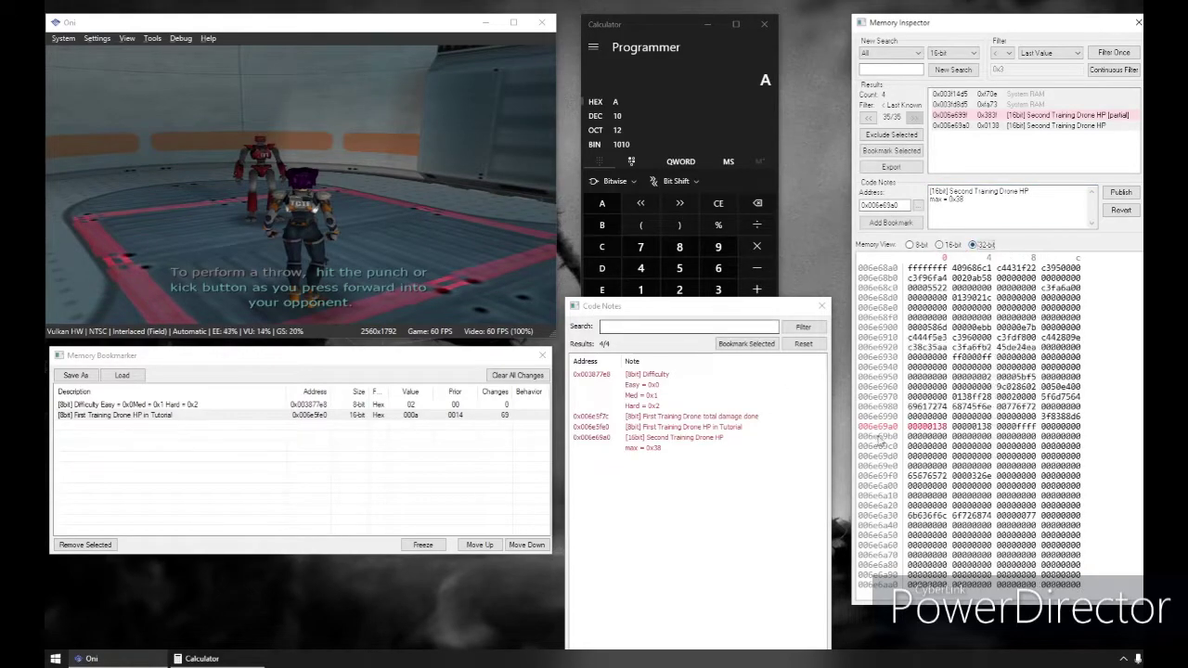
left_click(969, 431)
type("1")
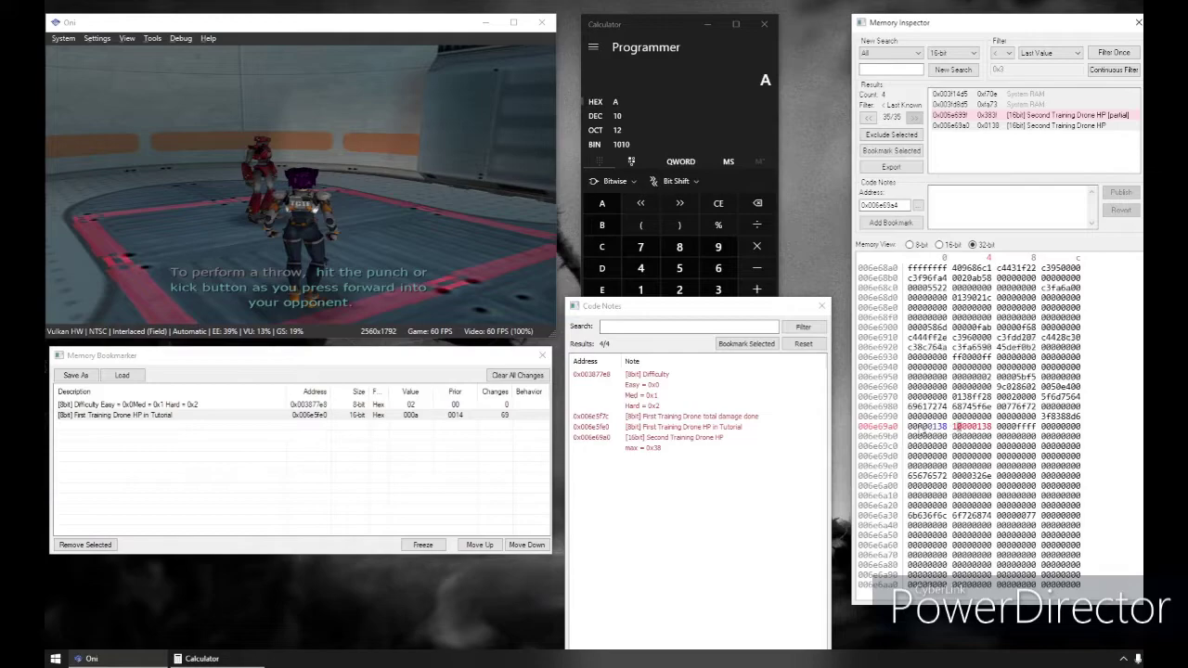
left_click(911, 428)
type("1")
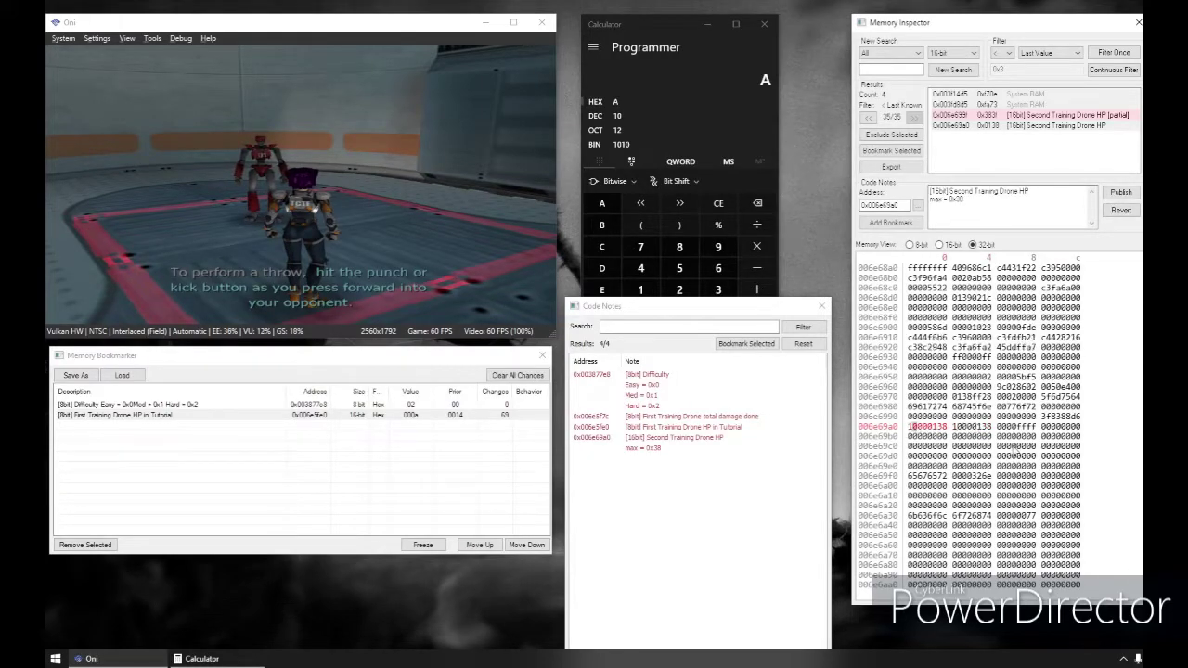
- Reword the code note for 0x006e69a0 to "Second Training Drone Current HP"
left_click(949, 190)
type("Cu")
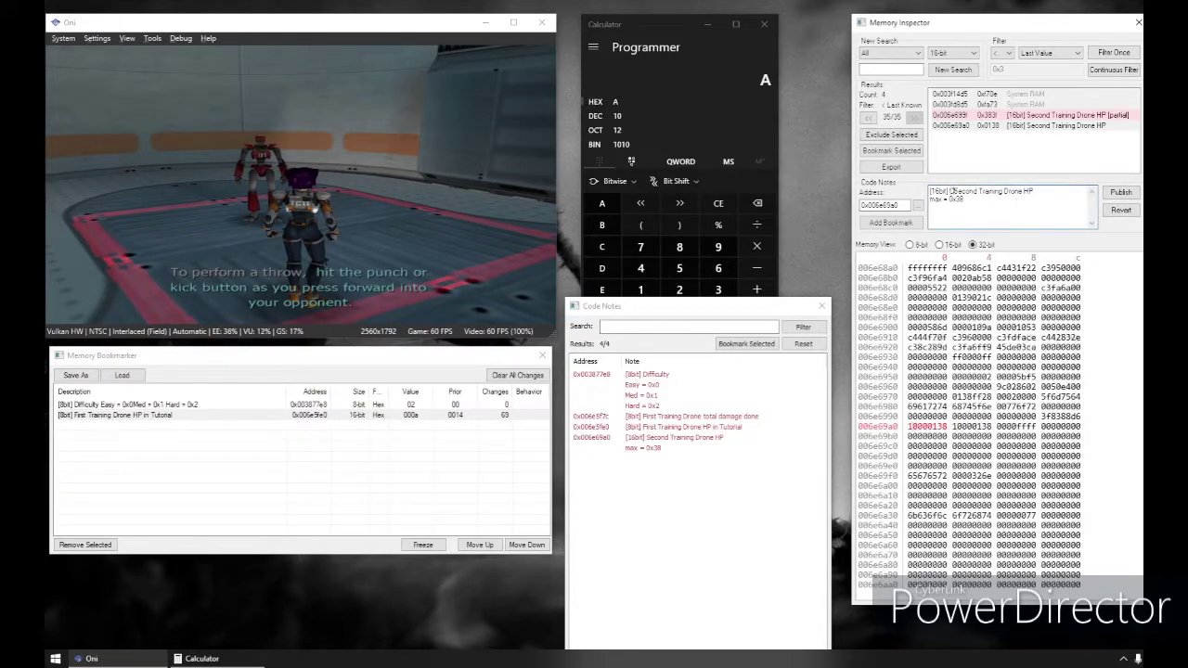
type("rrent")
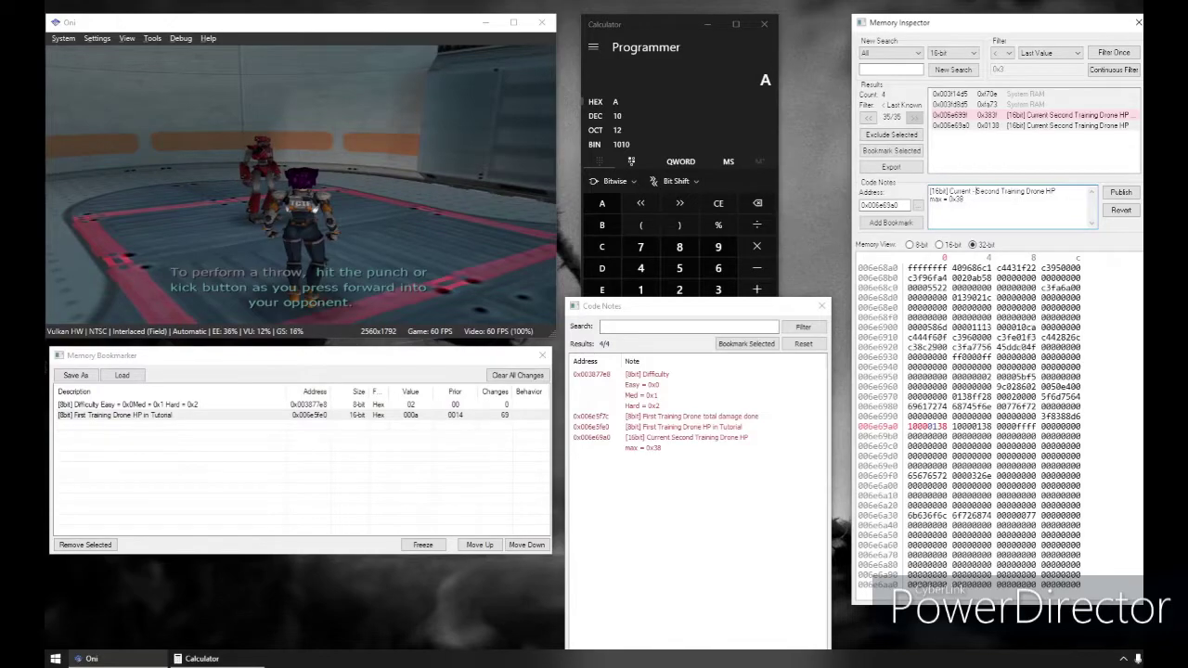
key("BackSpace")
key("BackSpace")
key("BackSpace")
key("BackSpace")
key("BackSpace")
key("BackSpace")
key("BackSpace")
key("BackSpace")
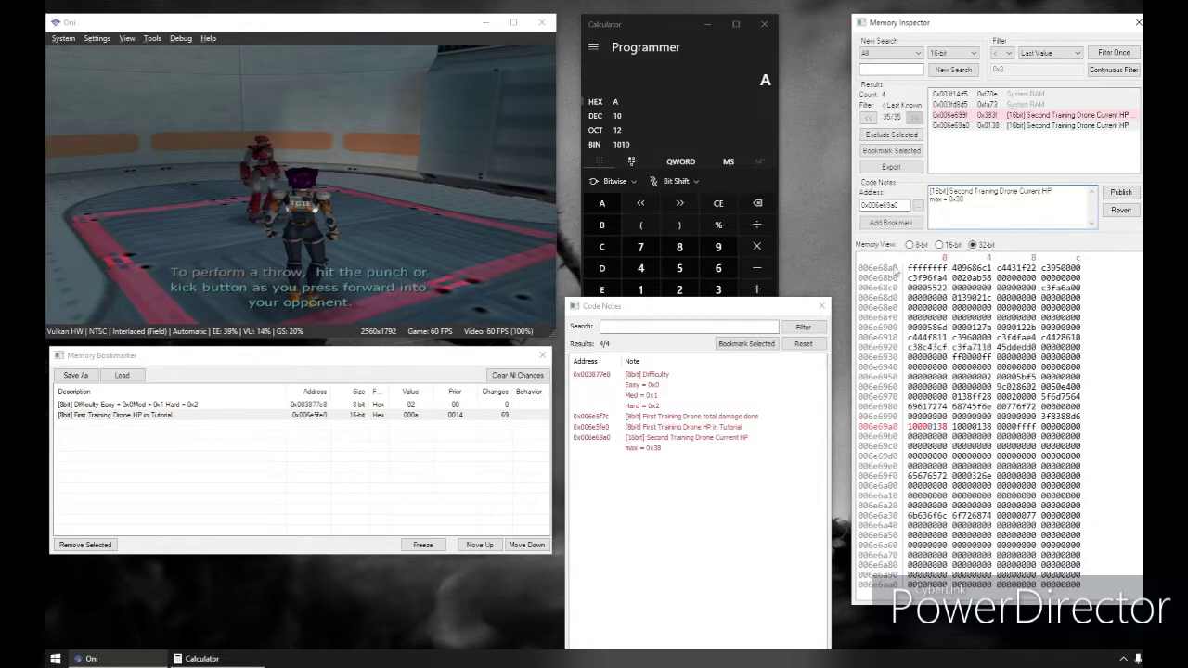
- Change the second hex digit at 0x006e69a0 to 1 to exceed the value at 0x006e69a4, and fast-forward the game to test the limit
left_click(359, 202)
left_click(911, 427)
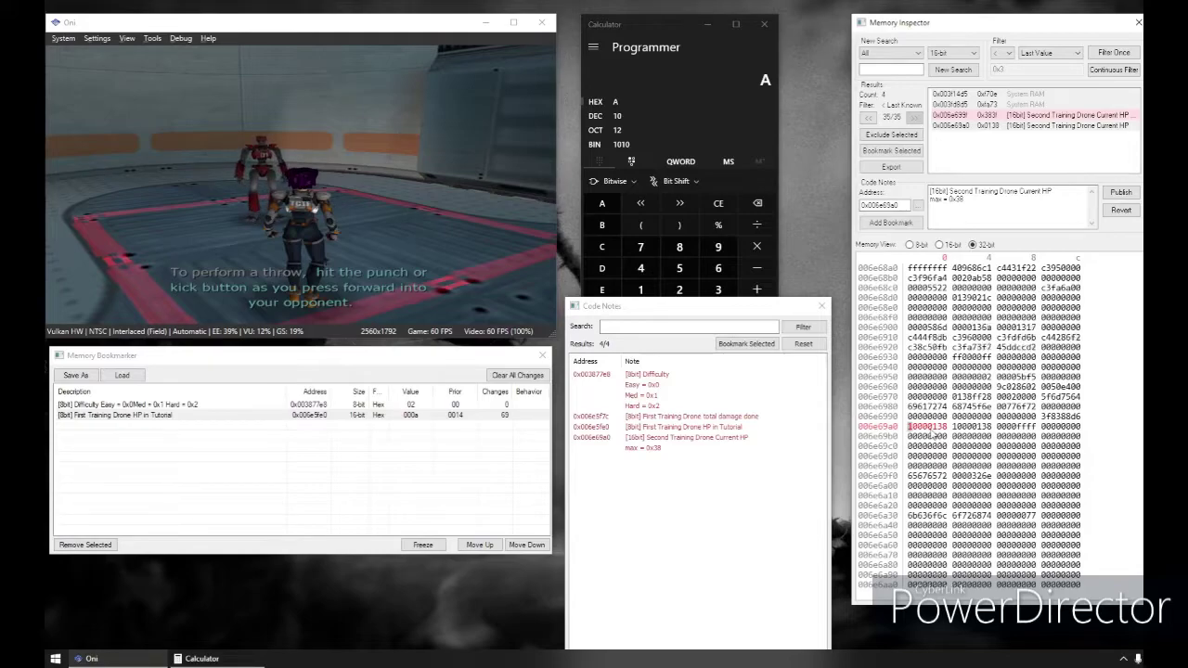
left_click(956, 427)
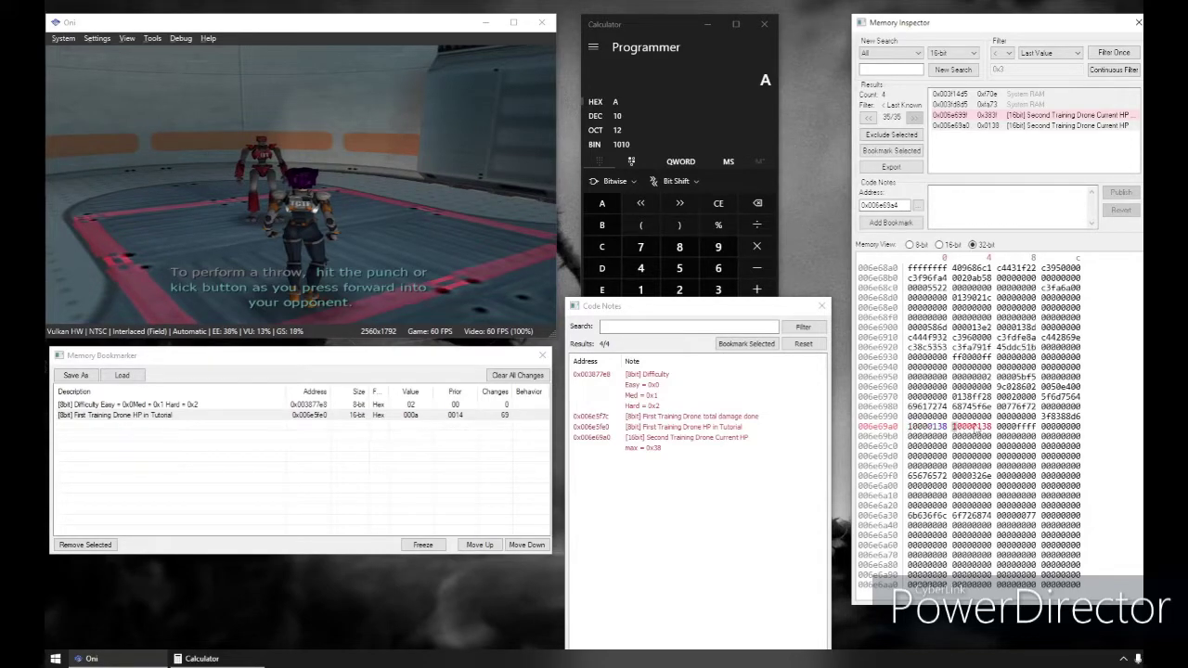
key("Left")
key("Left")
key("Left")
key("Left")
key("Left")
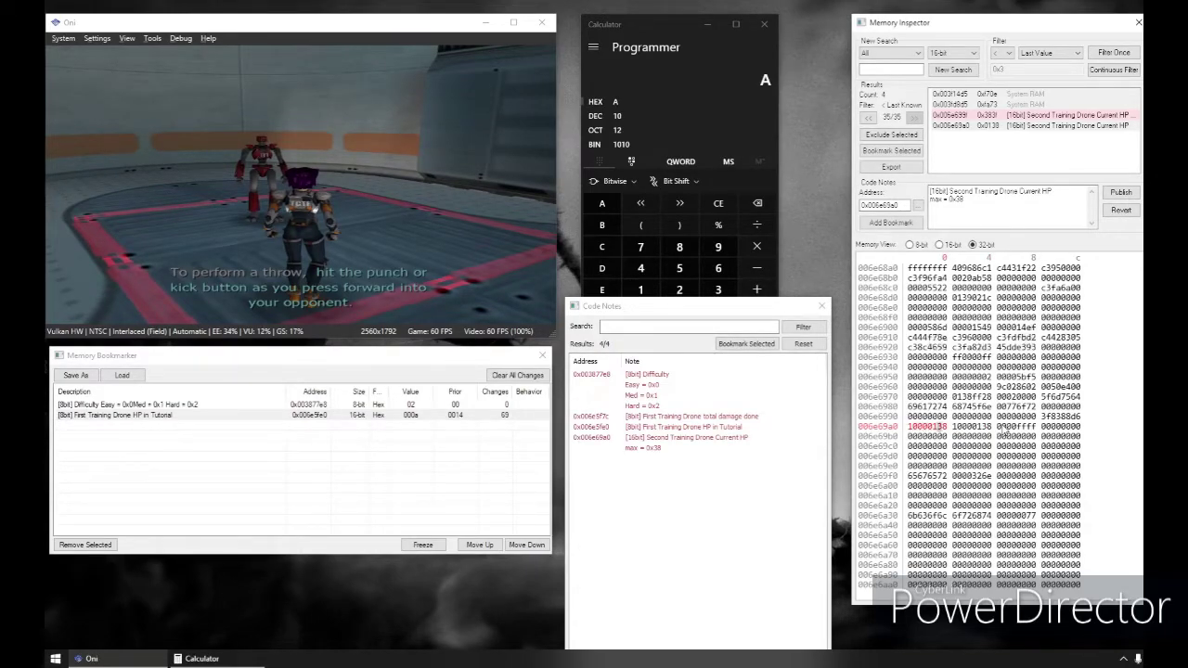
key("Left")
key("Left")
key("Left")
type("1")
left_click(409, 218)
key("Tab")
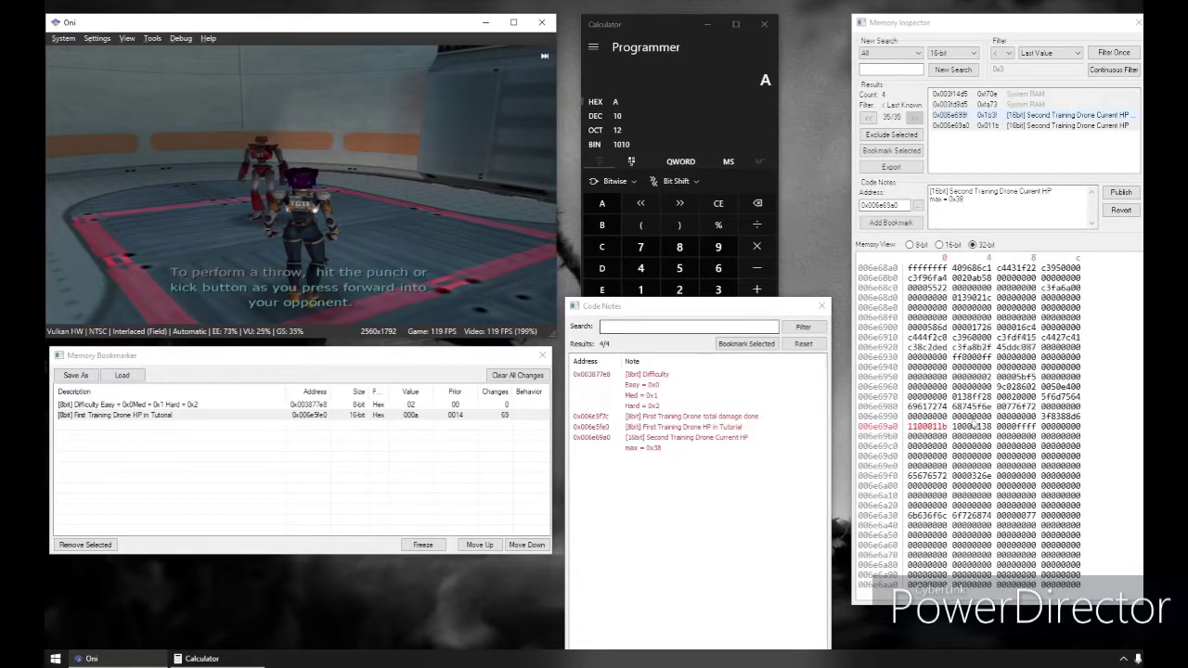
- Set the second hex digit at 0x006e69a0 back to 0 and fight the second training drone to test its 32-bit HP
left_click(920, 427)
key("Left")
type("0")
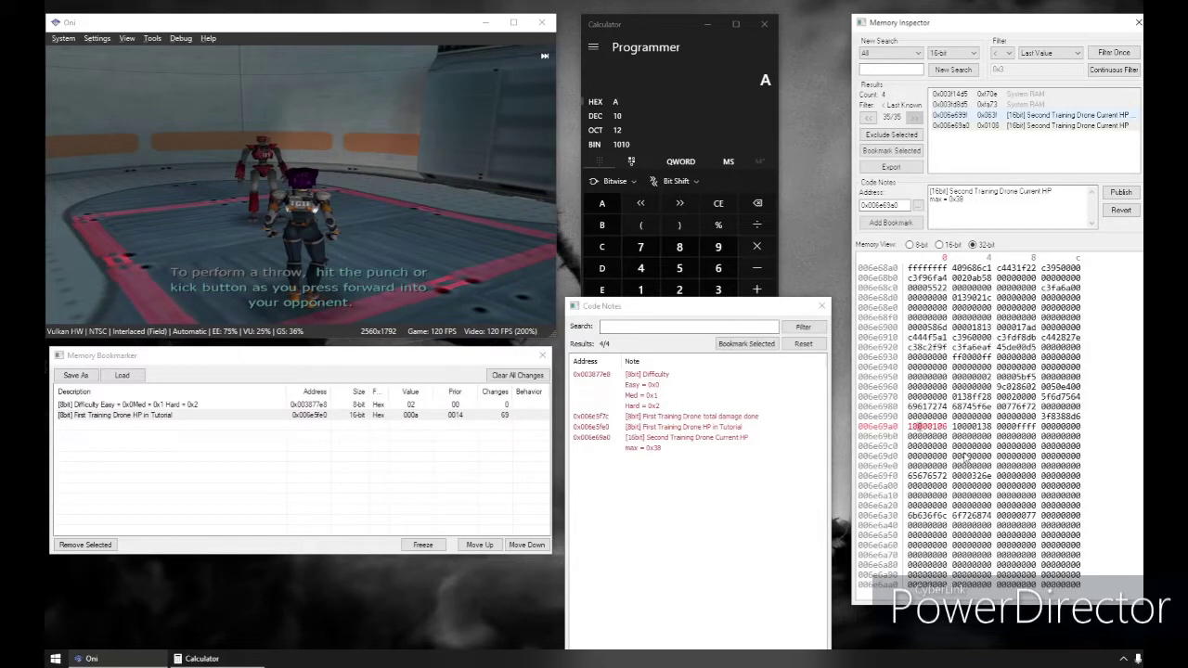
left_click(395, 169)
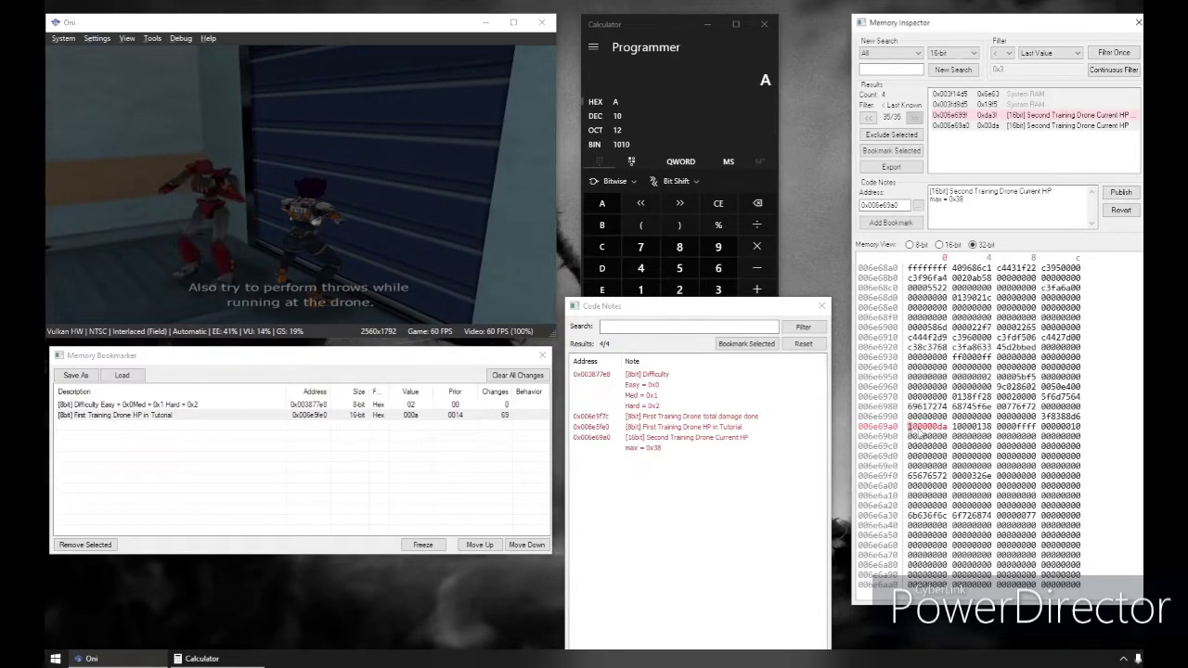
left_click(956, 431)
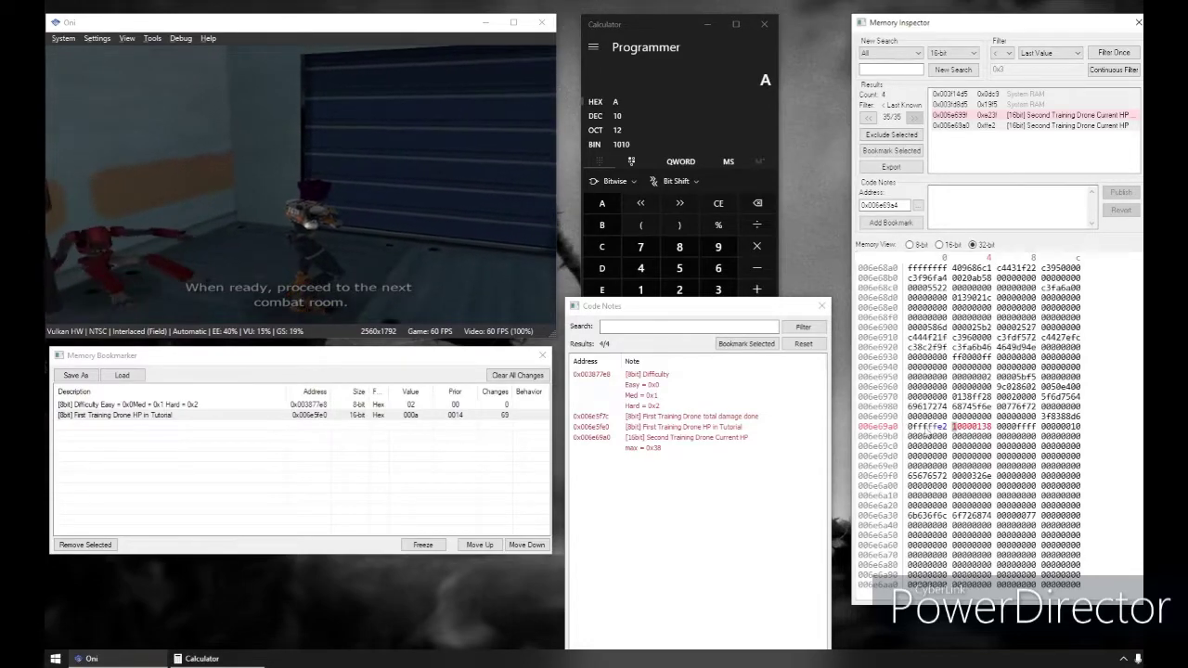
- Change the size tag in the code note for 0x006e69a0 to [32bit] and load the saved state from slot 2
left_click(929, 426)
type("32")
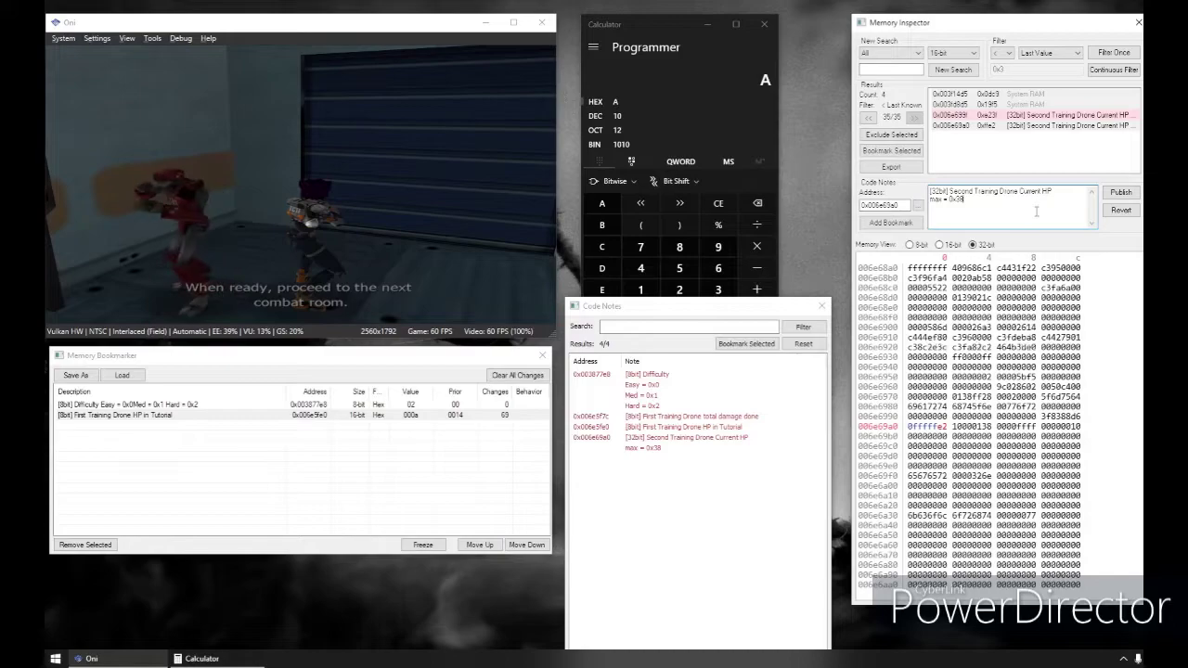
left_click(378, 233)
key("F3")
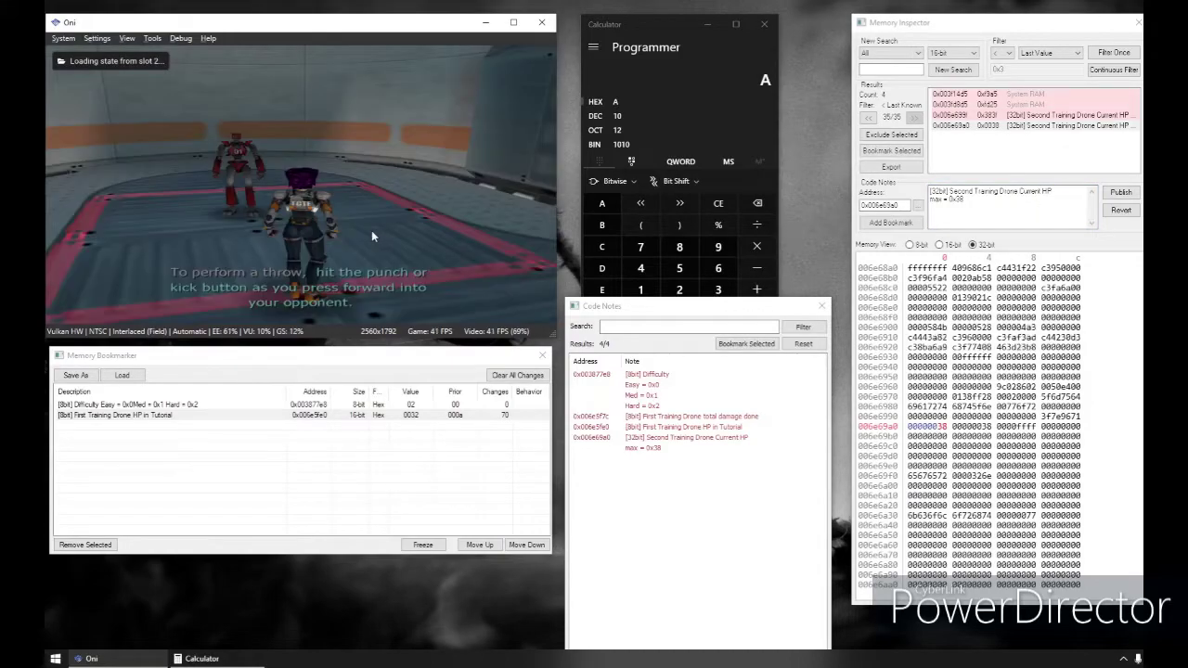
- Copy the code note from 0x006e69a0 to 0x006e69a4 and reword the copy to "[32bit] Second Training Drone Max HP"
left_click(990, 210)
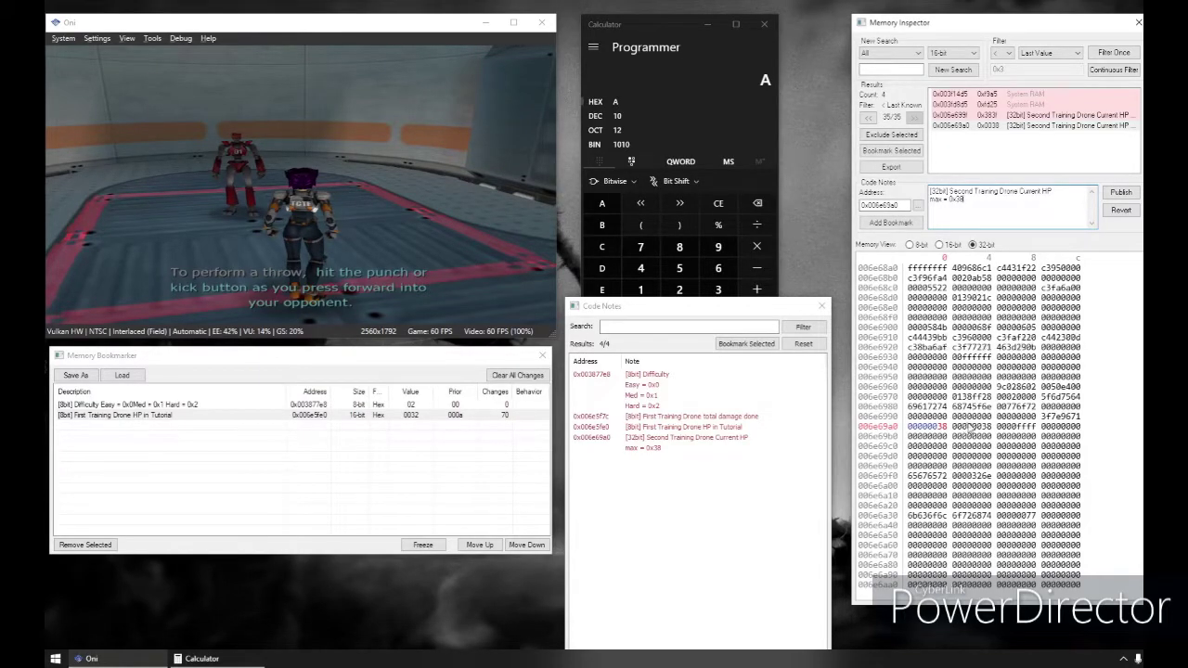
key("ctrl+a")
key("ctrl+c")
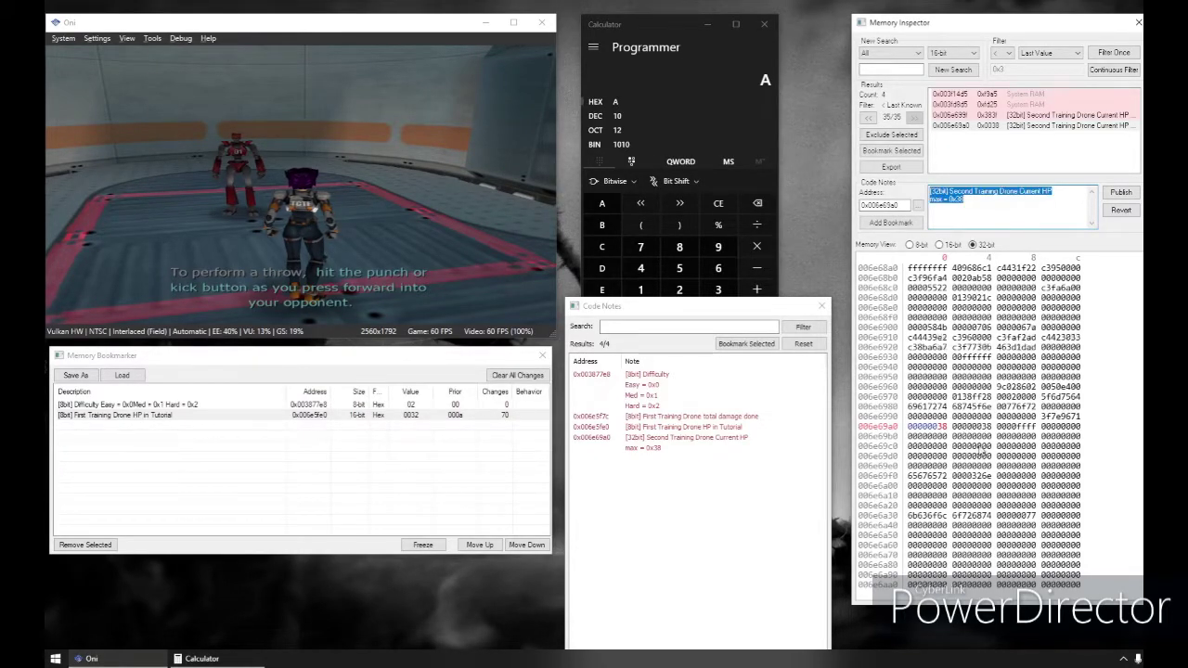
left_click(987, 428)
left_click(1015, 205)
key("ctrl+v")
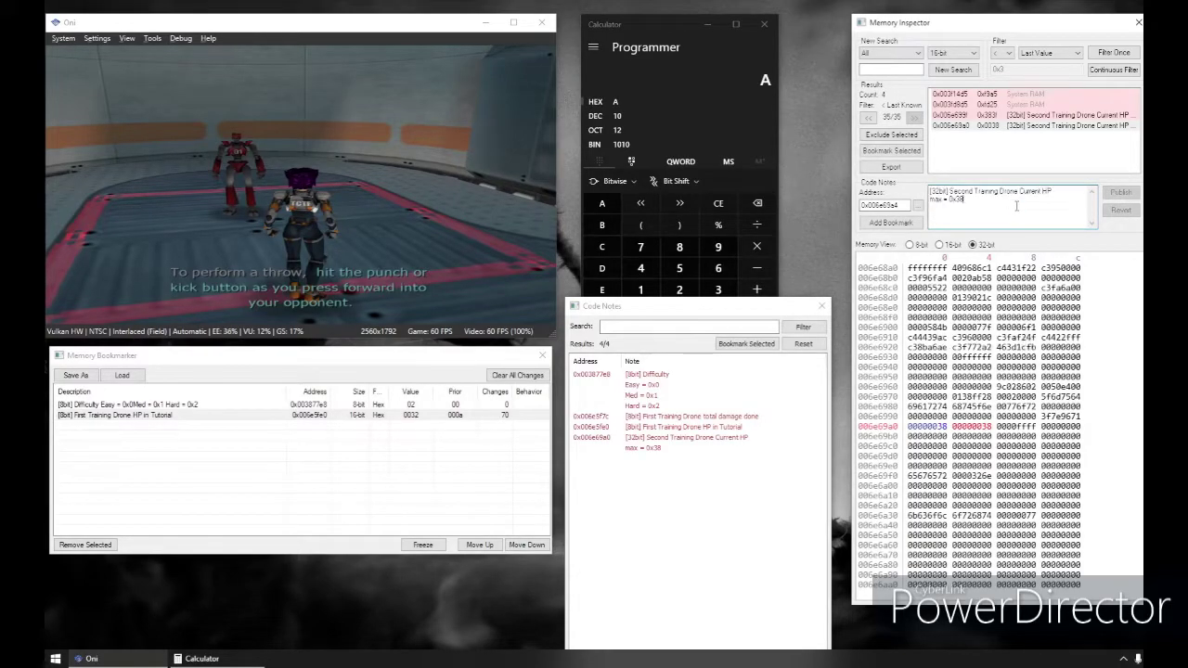
double_click(1032, 191)
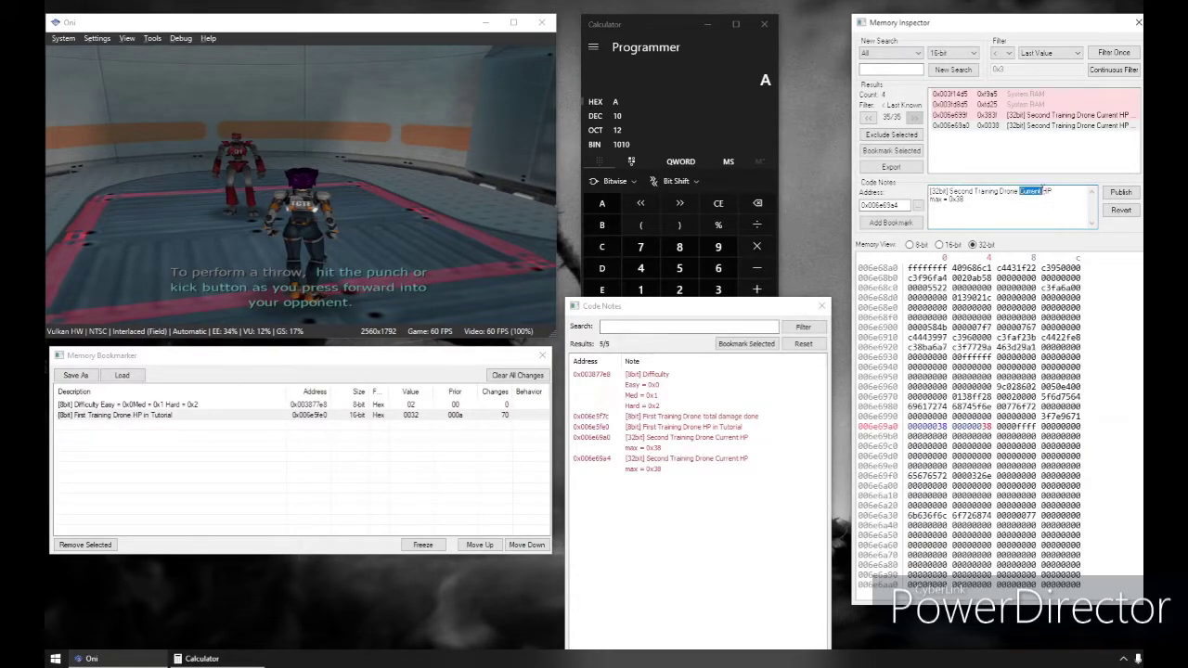
left_click(1040, 192)
double_click(1032, 192)
type("Max")
left_click(963, 206)
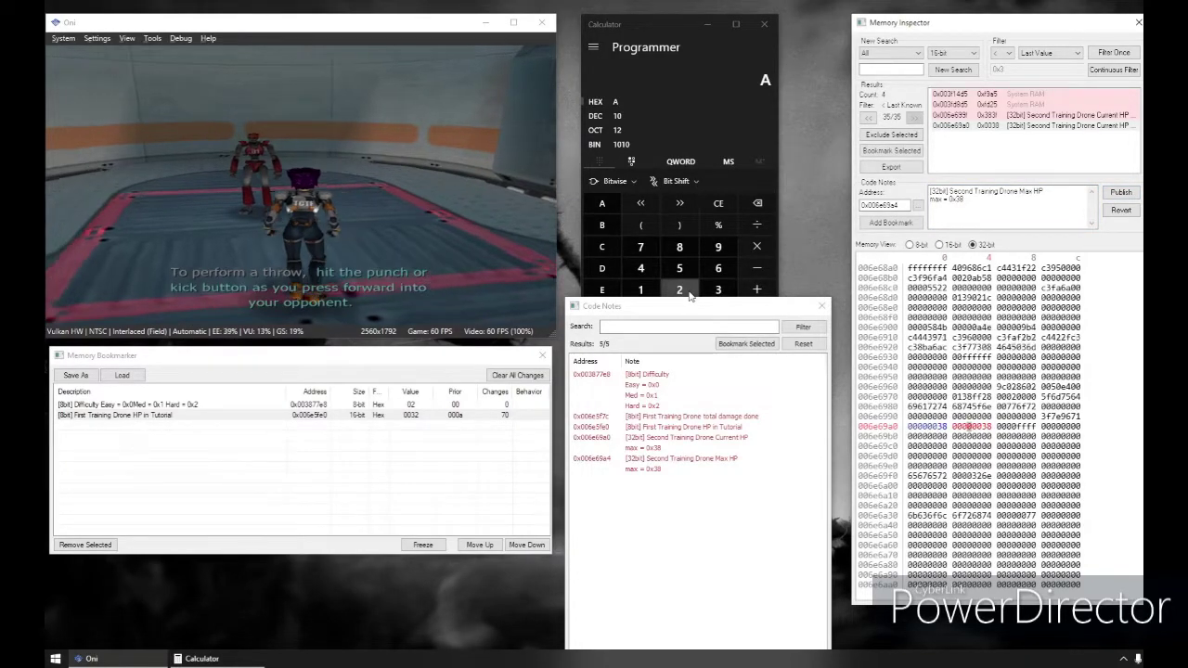
- Bookmark the Second Training Drone Current HP address 0x006e69a0
left_click(928, 425)
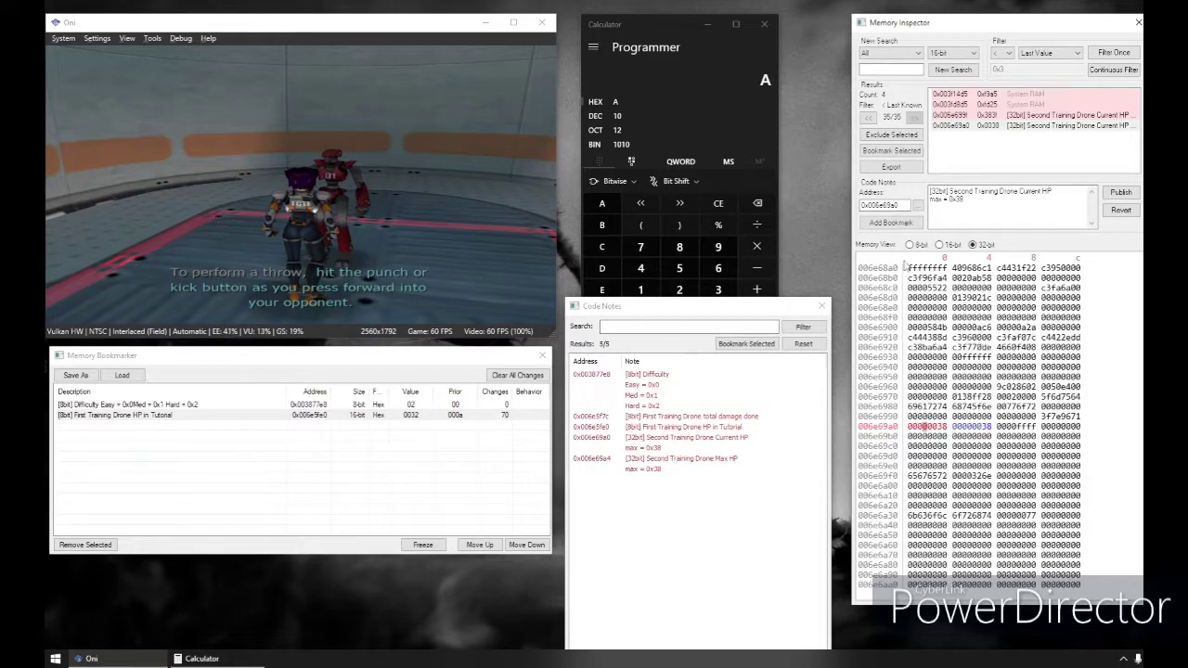
left_click(890, 223)
double_click(408, 425)
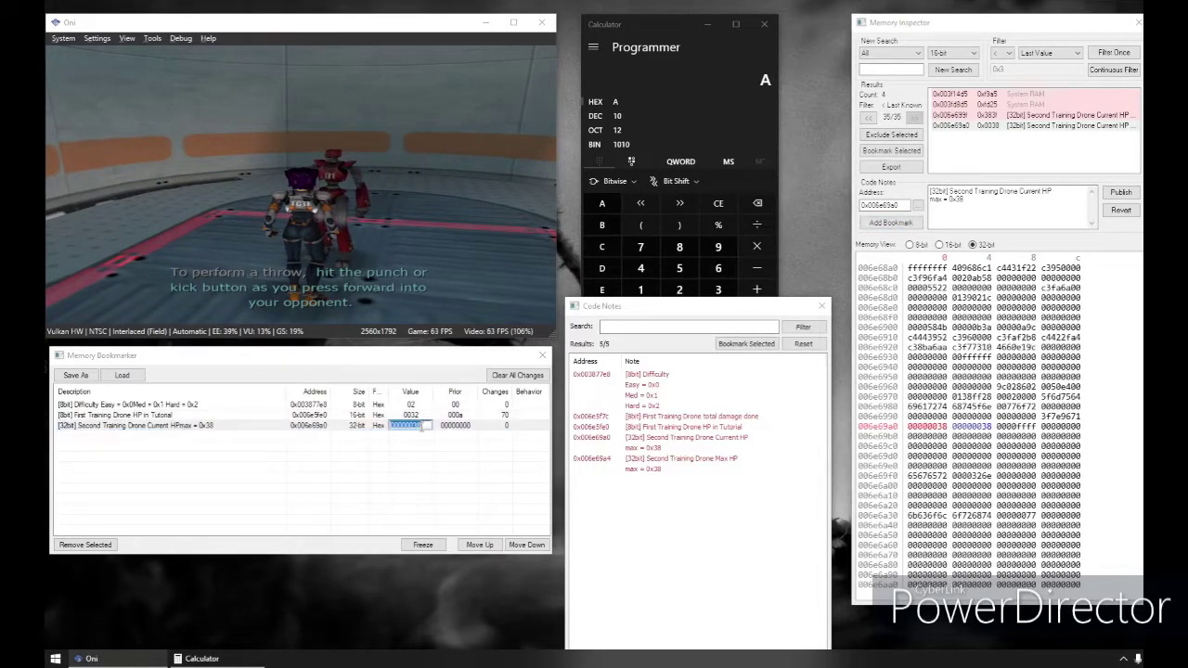
left_click(339, 446)
- Change the size tag in the code note for the bookmarked First Training Drone HP address to [32bit] and copy the note
left_click(321, 417)
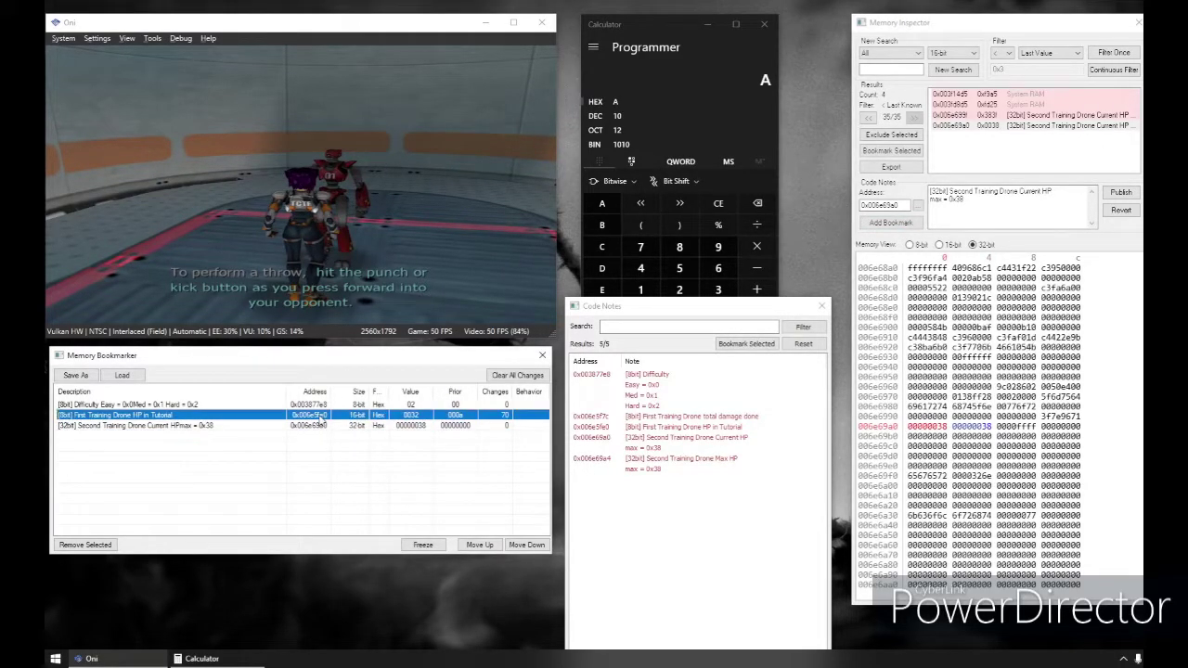
double_click(320, 416)
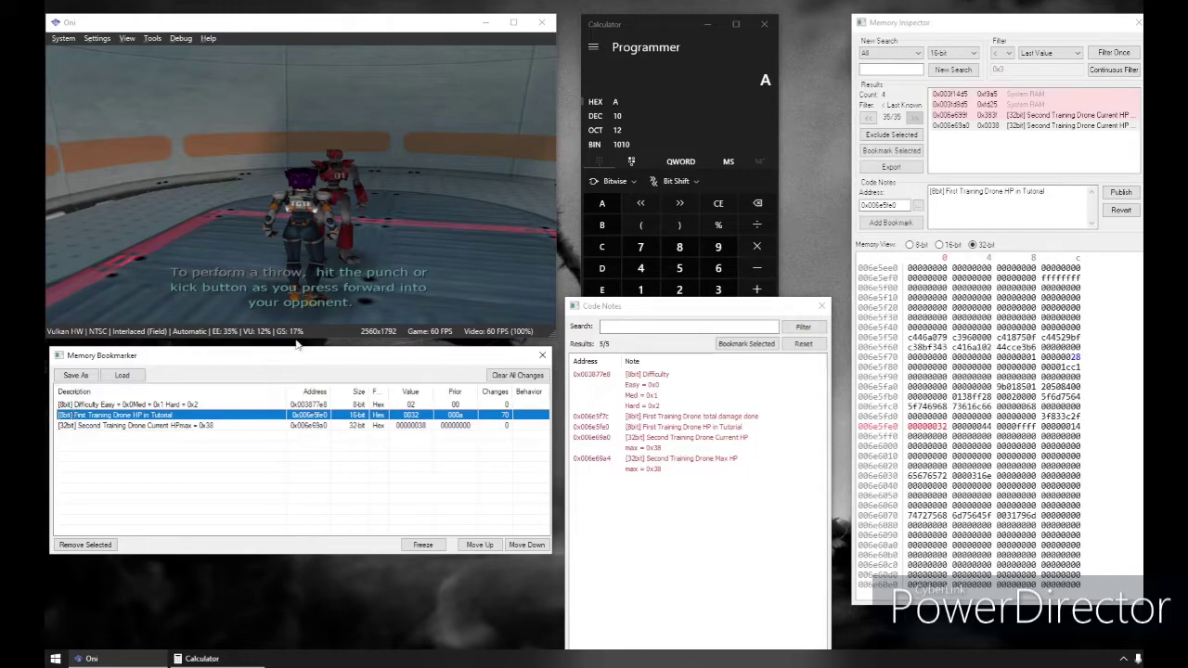
left_click(939, 192)
key("BackSpace")
key("BackSpace")
type("32b")
left_click(1029, 219)
key("ctrl+a")
key("ctrl+c")
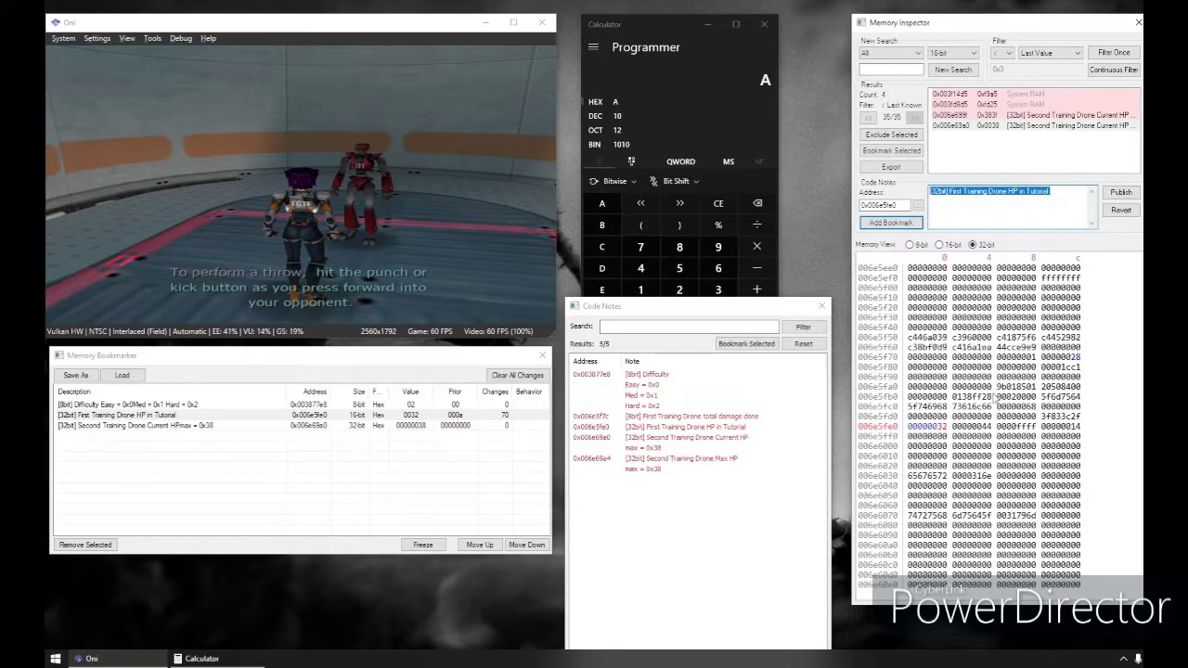
- Compare the memory following the first and second training drone HP addresses by switching between their bookmarks
left_click(971, 427)
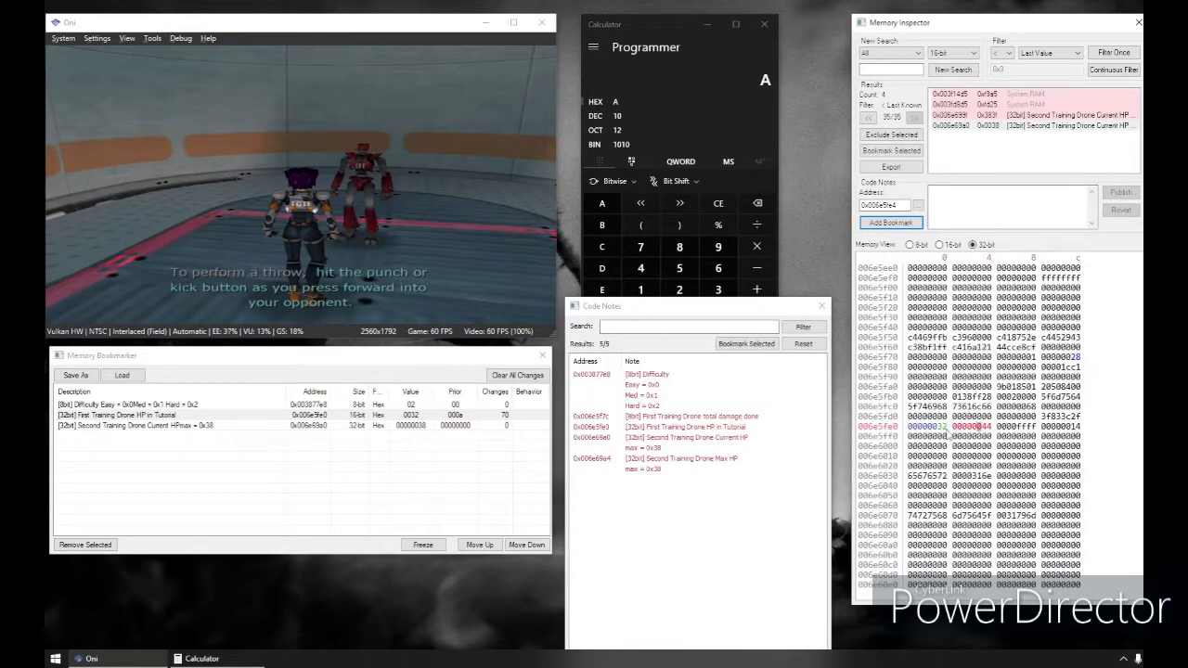
left_click(320, 427)
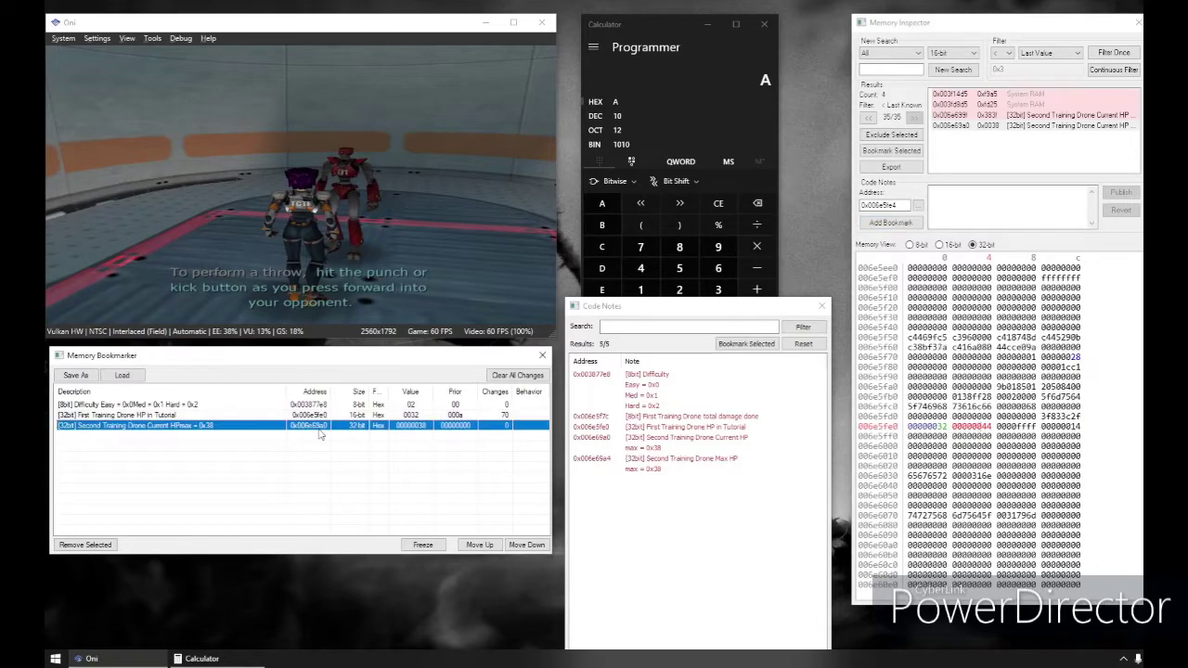
double_click(320, 427)
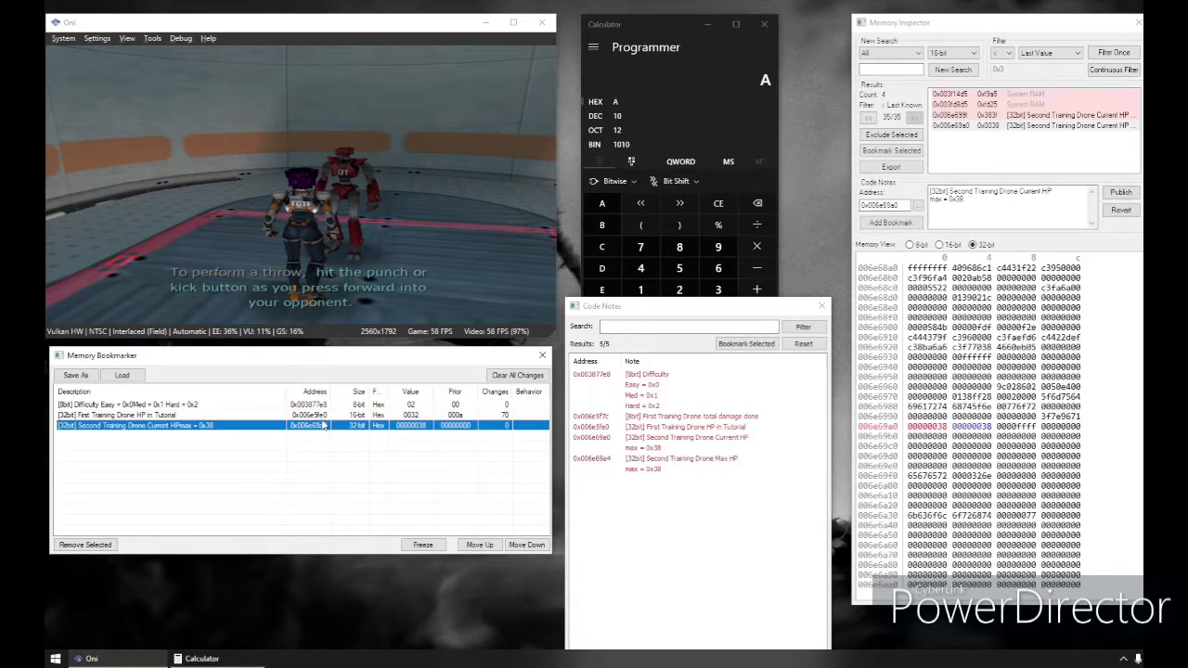
double_click(324, 418)
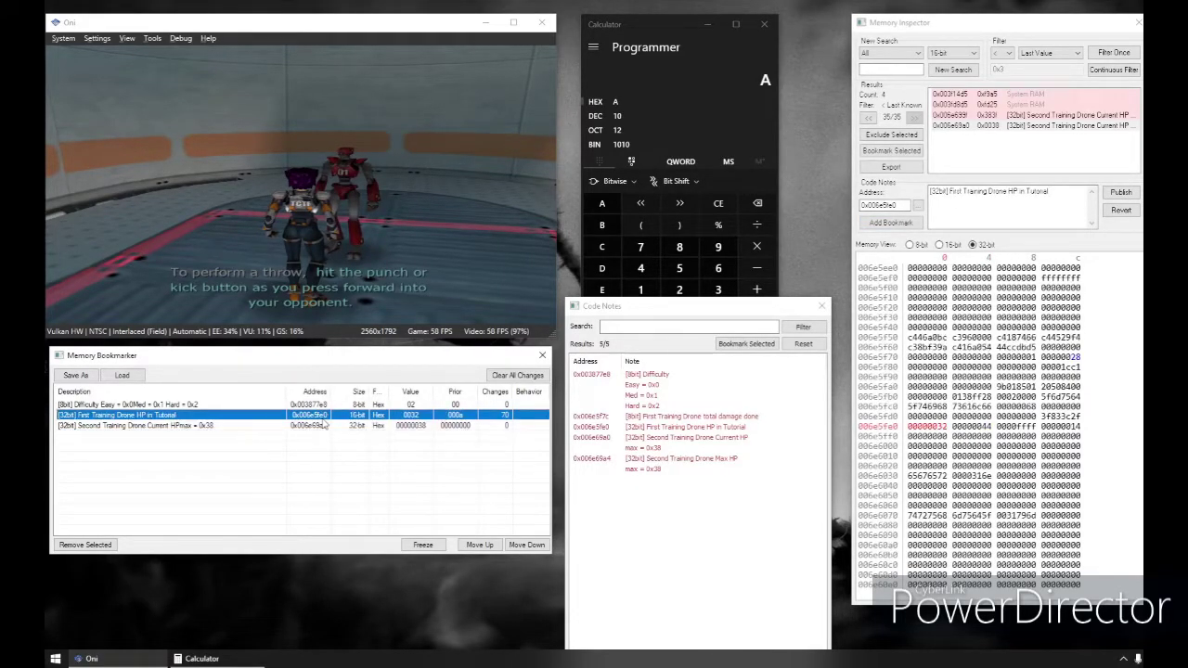
double_click(317, 426)
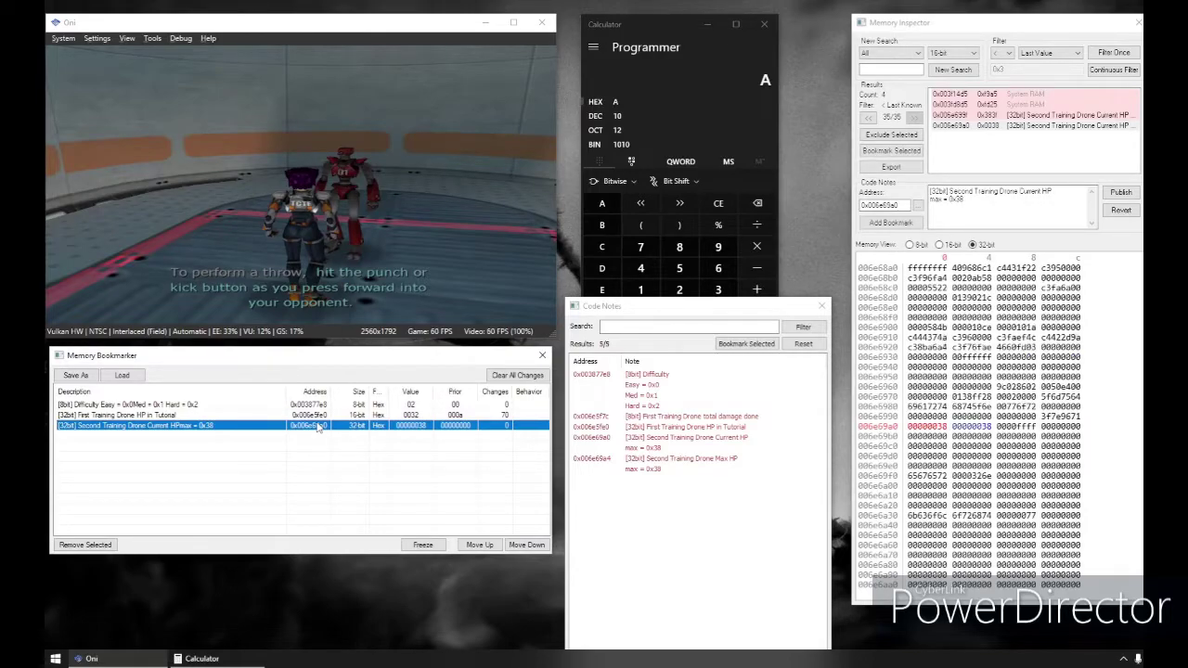
double_click(320, 417)
double_click(316, 426)
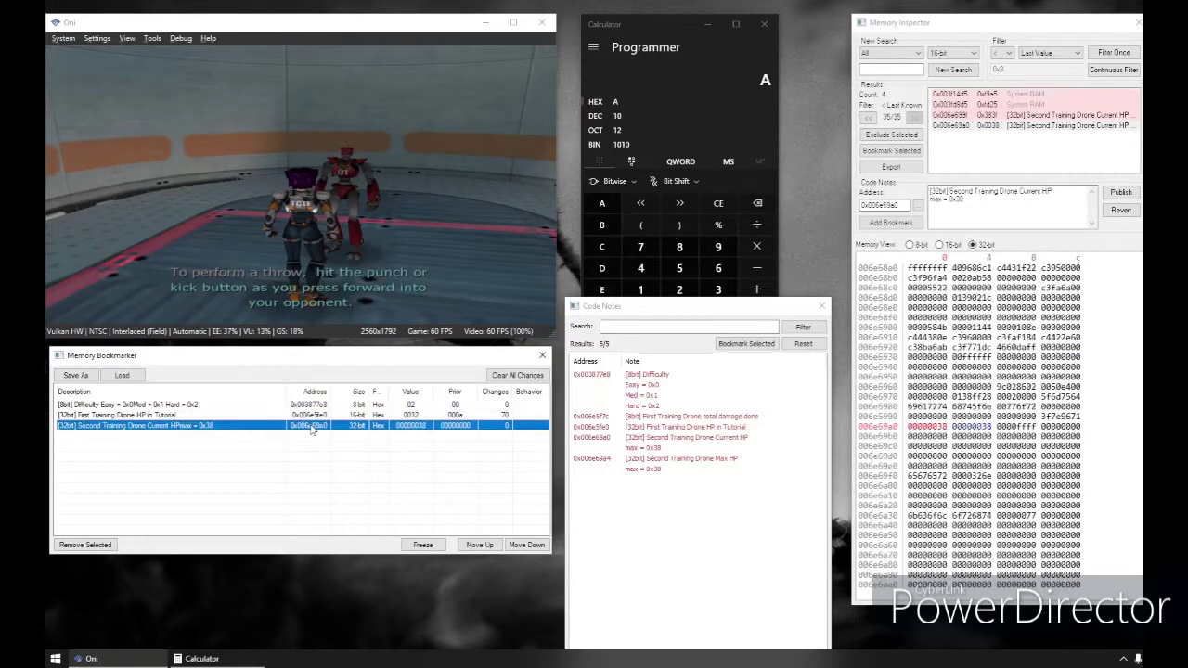
double_click(316, 415)
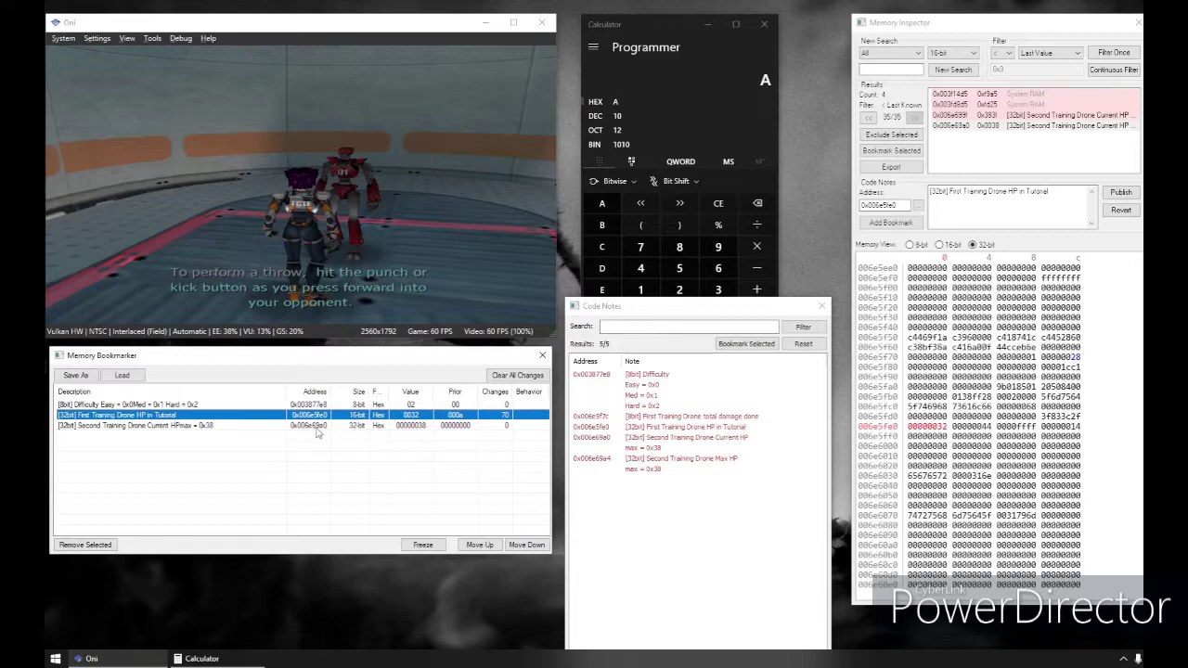
double_click(316, 426)
- Add the note "[32bit] First Training Drone Max HP" to 0x006e5fe4 and reword the 0x006e5fe0 note to "[32bit] First Training Drone Current HP in Tutorial"
left_click(985, 429)
left_click(1014, 215)
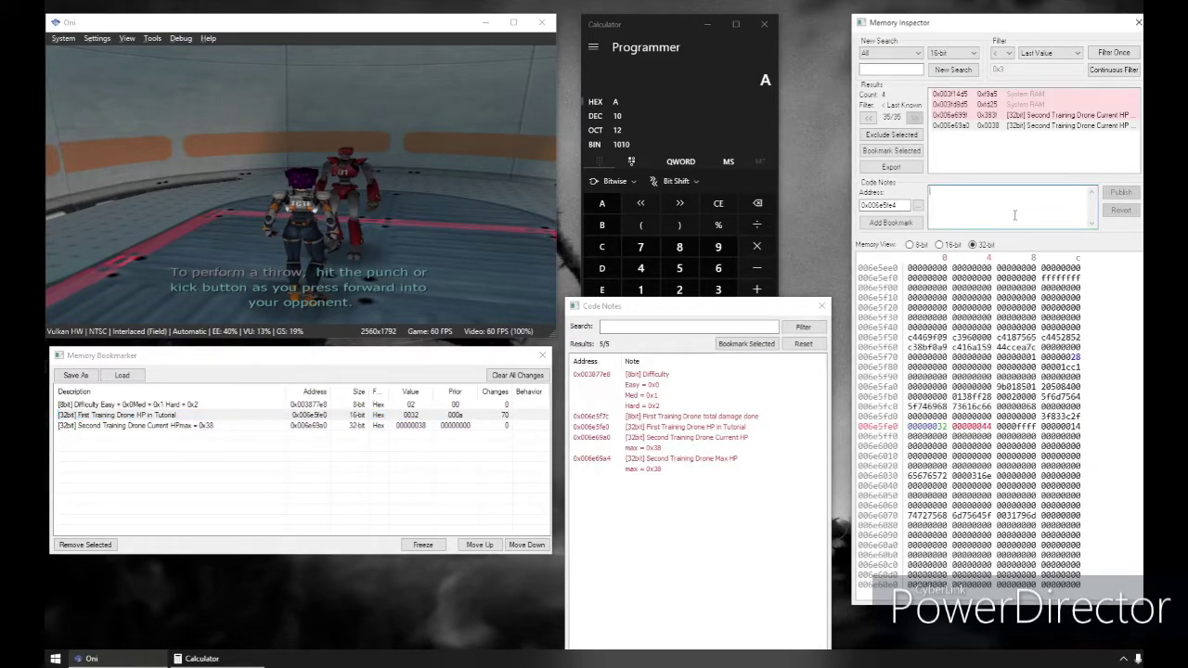
key("ctrl+v")
left_click(1069, 197)
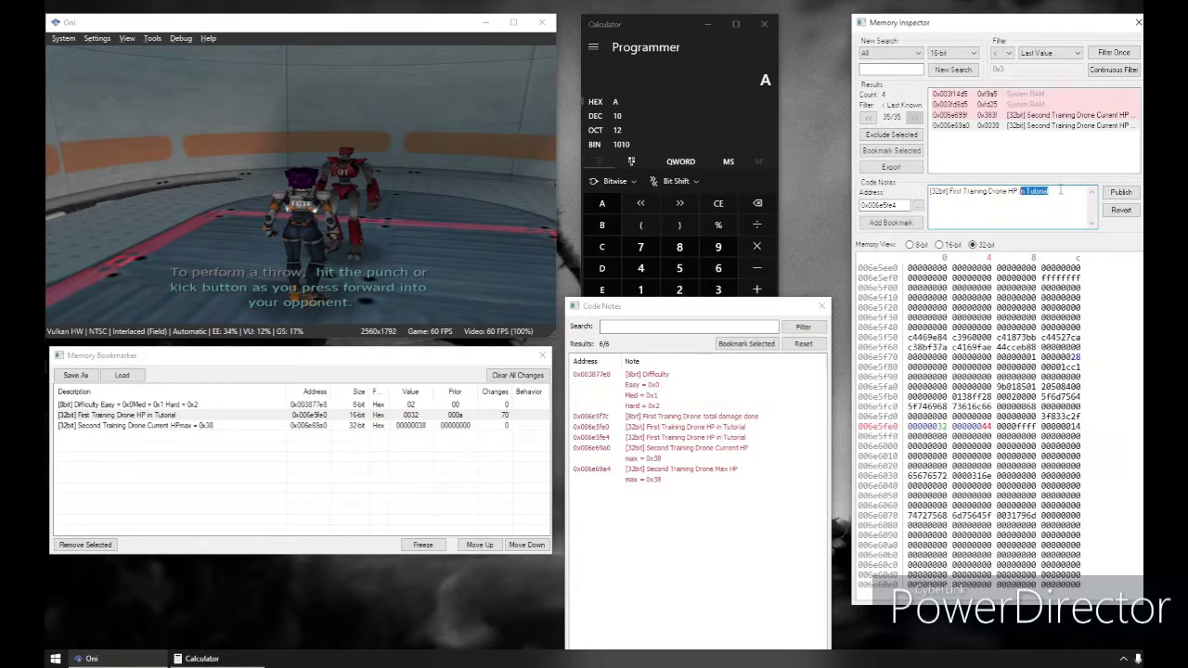
key("BackSpace")
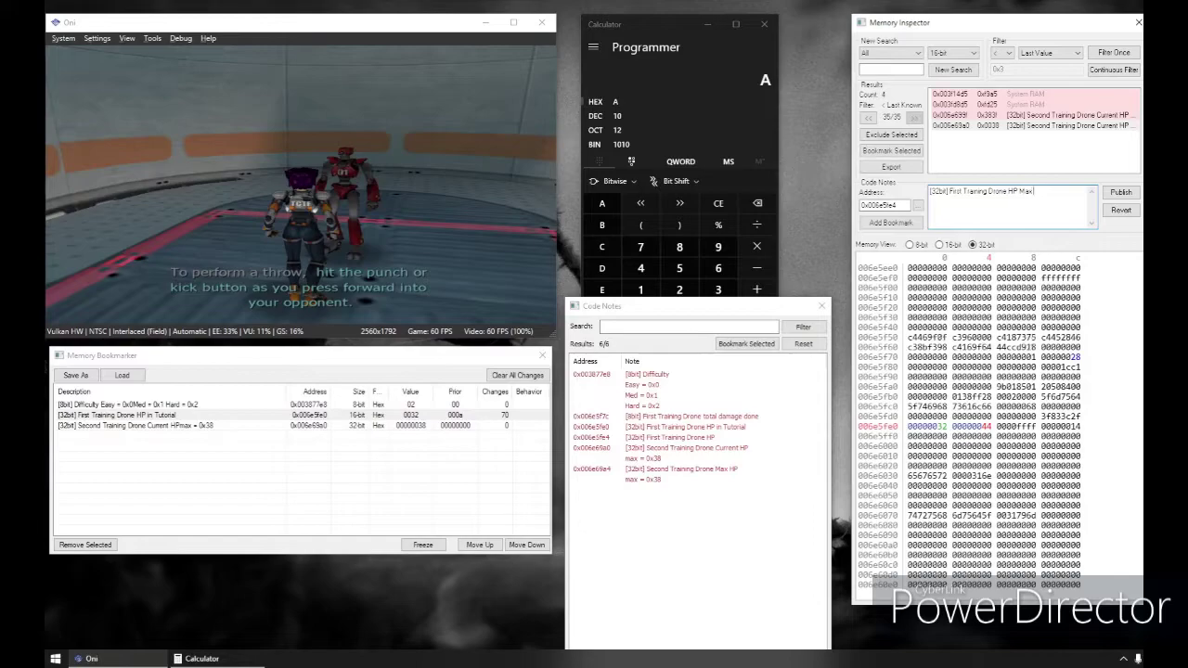
left_click(938, 429)
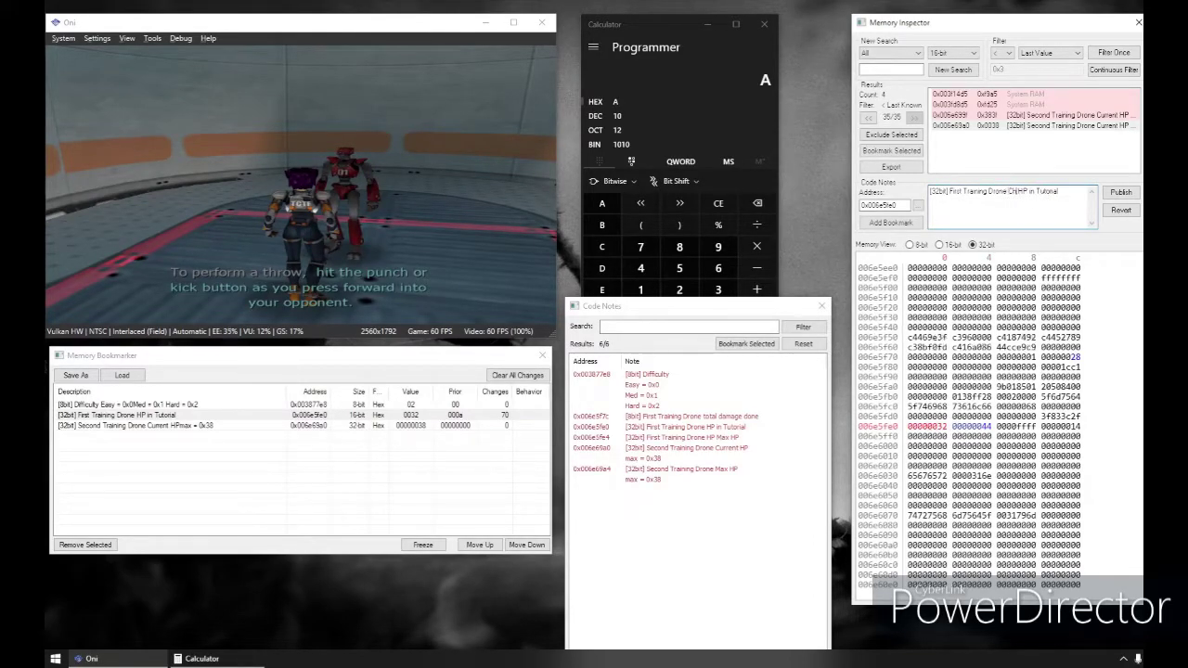
type("urrent")
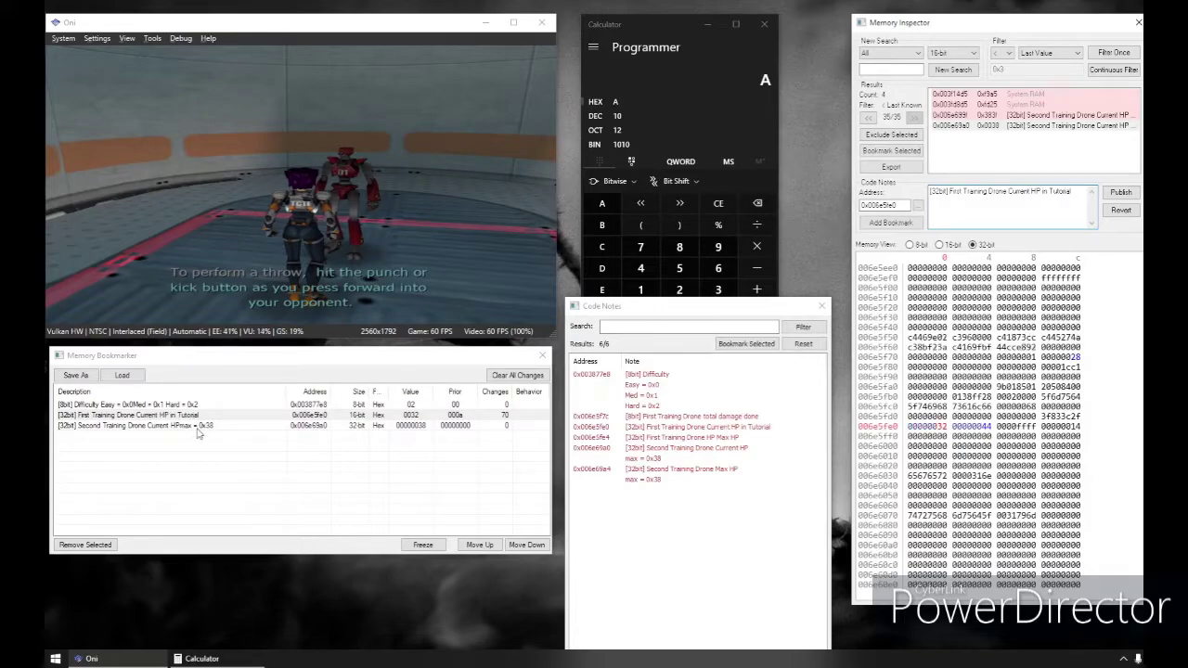
- Check the first drone's total damage address, start a new 16-bit memory search and repeatedly filter for values equal to the last value
left_click(1076, 359)
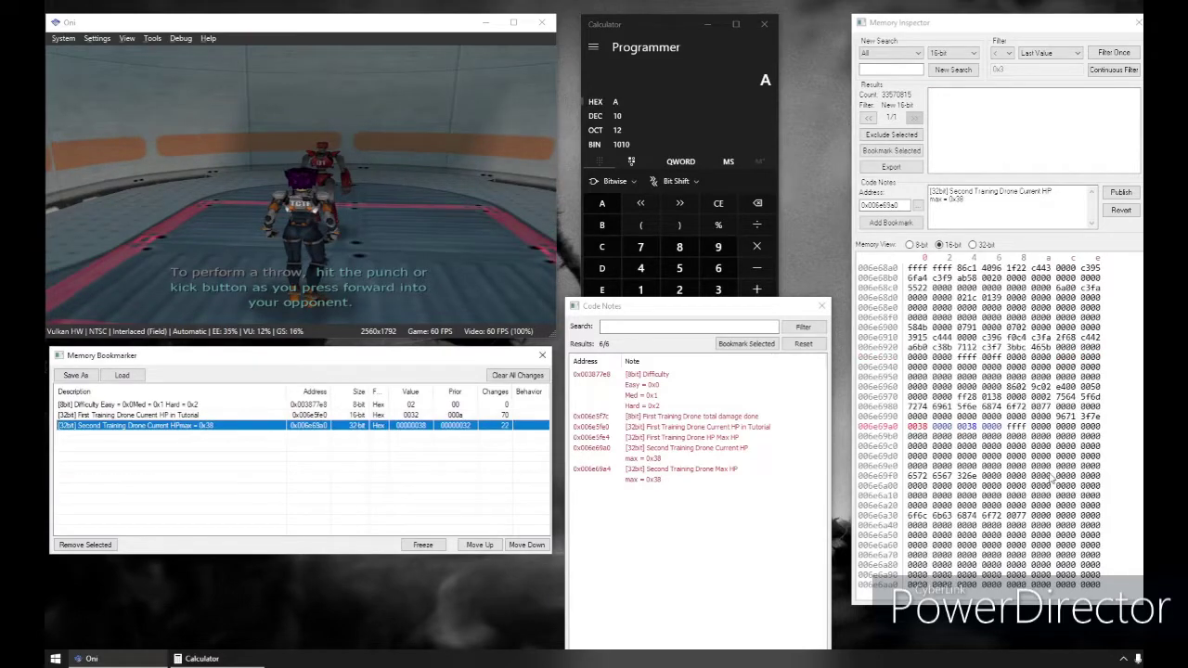
scroll(1052, 478, "up", 2)
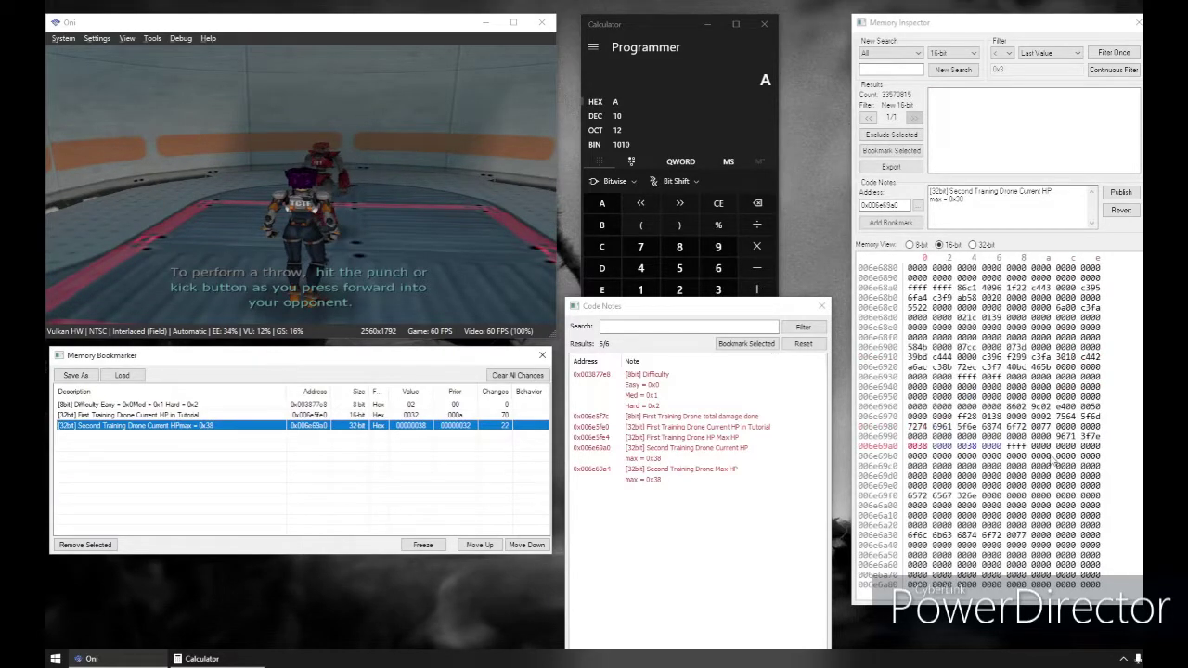
left_click(950, 74)
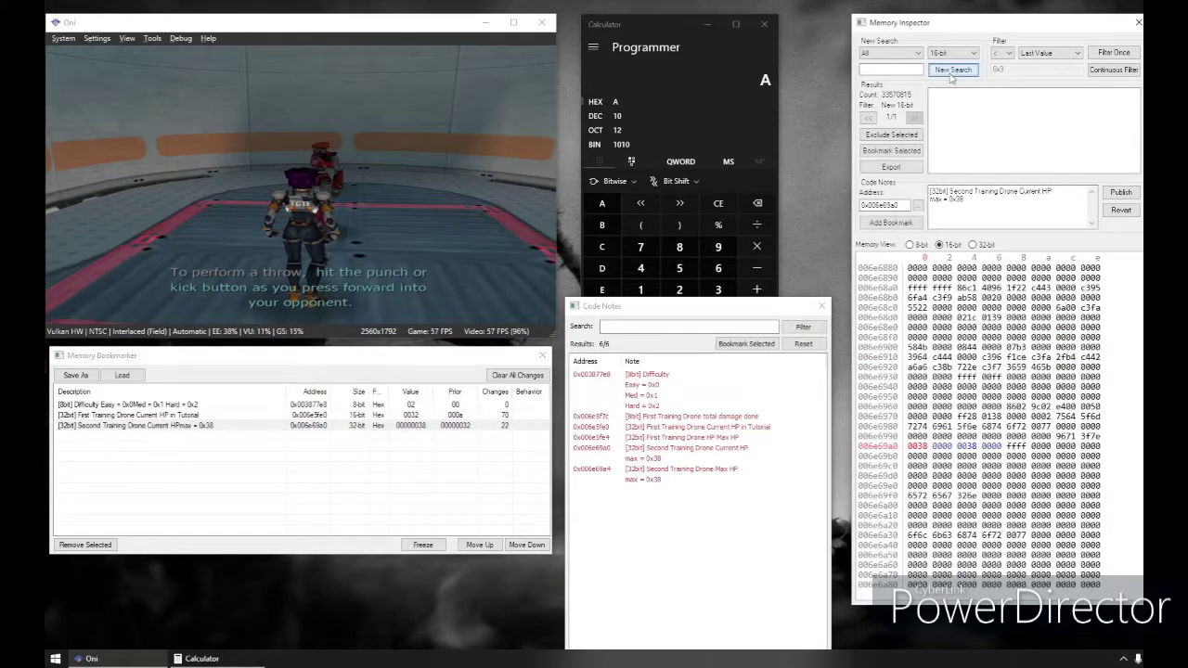
left_click(1003, 53)
left_click(1000, 67)
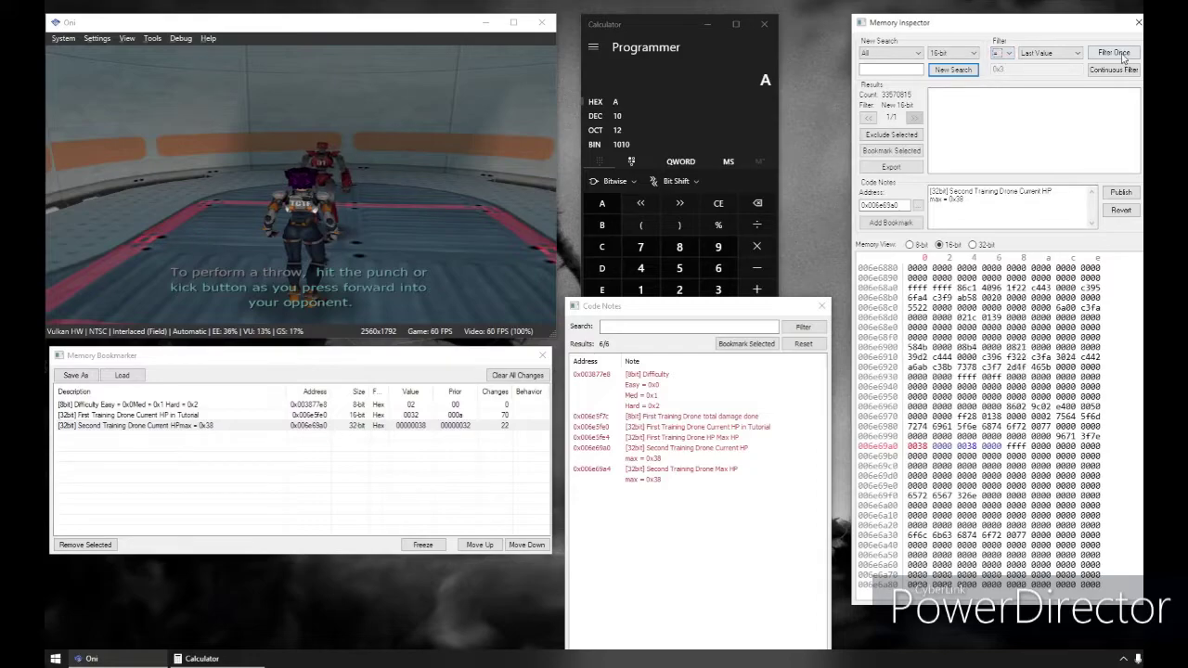
left_click(1119, 53)
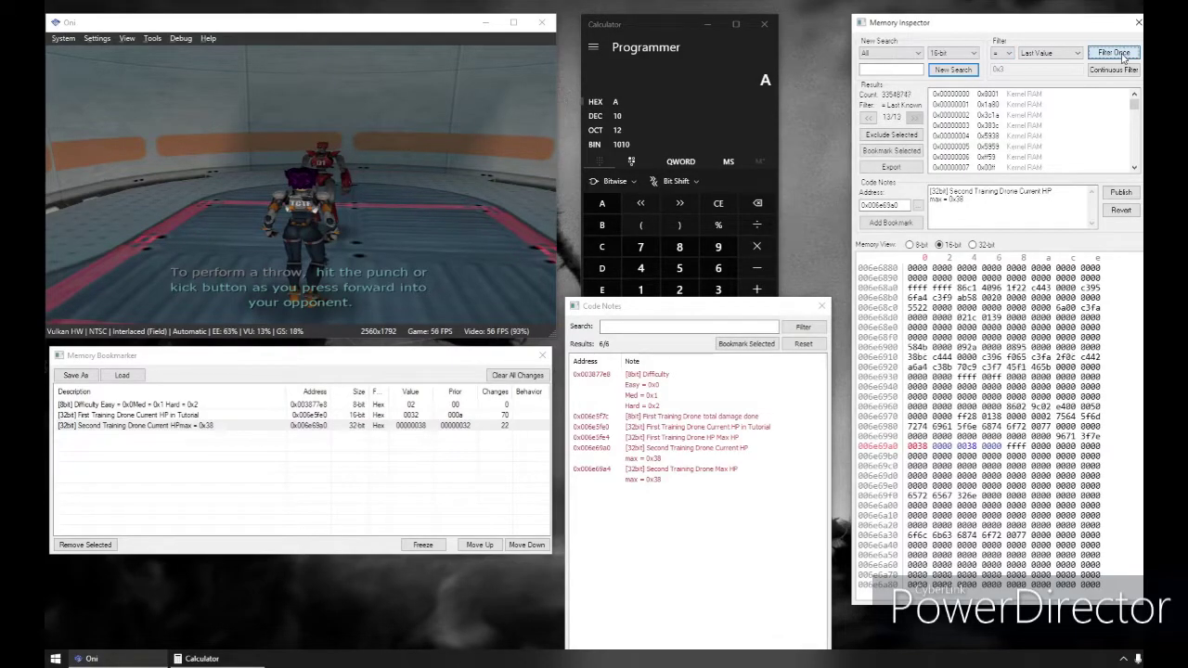
left_click(1121, 55)
- Filter the search results repeatedly for values greater than the last value while attacking the second training drone in the game
left_click(1003, 53)
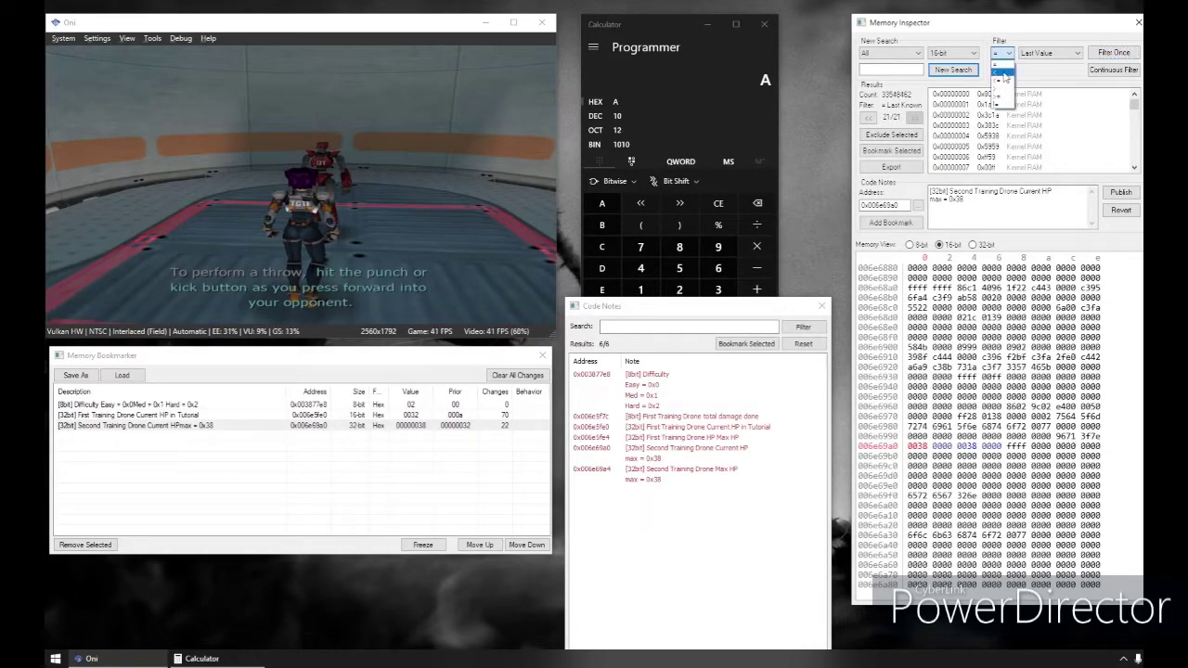
left_click(998, 95)
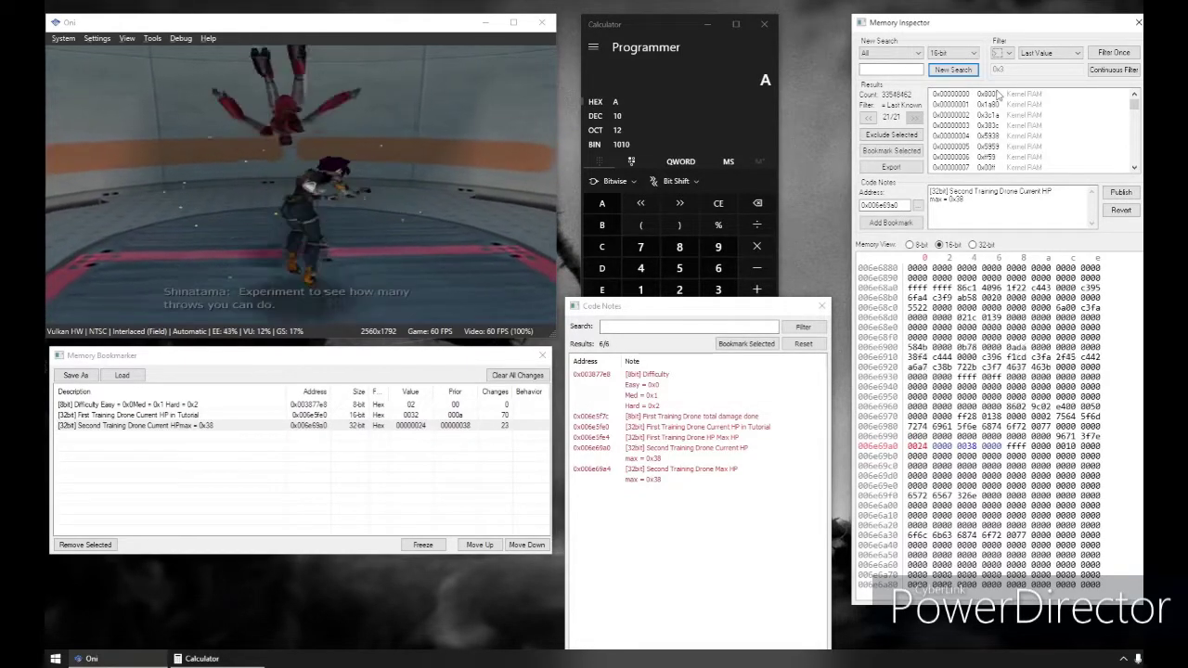
left_click(1114, 52)
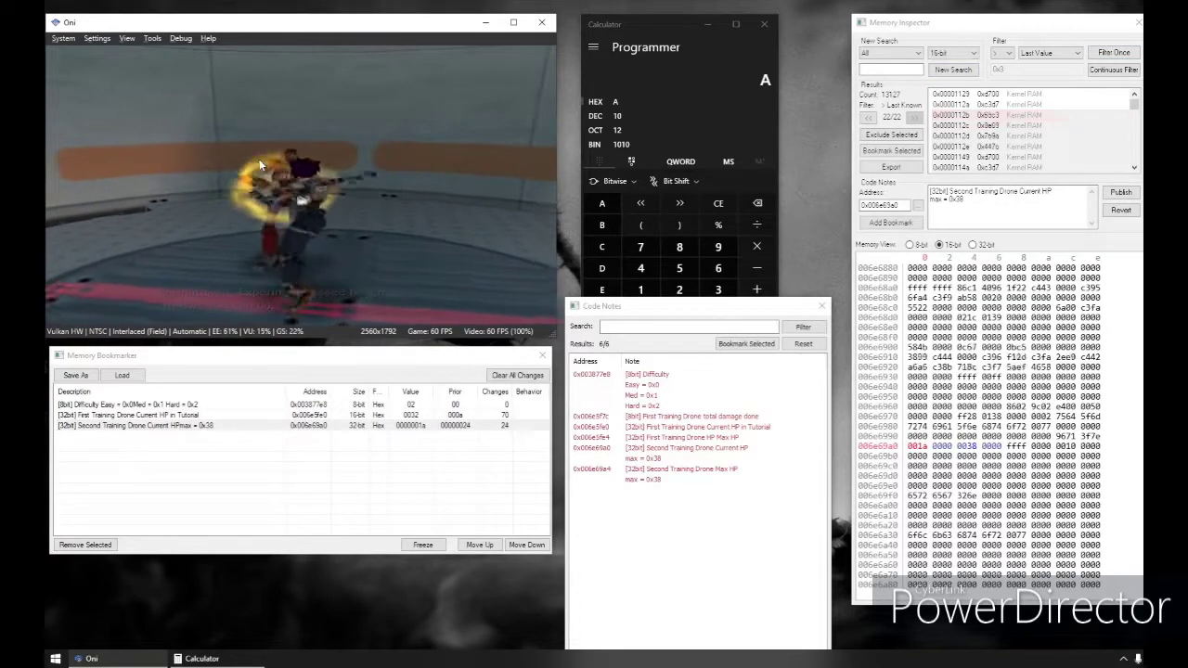
left_click(1098, 54)
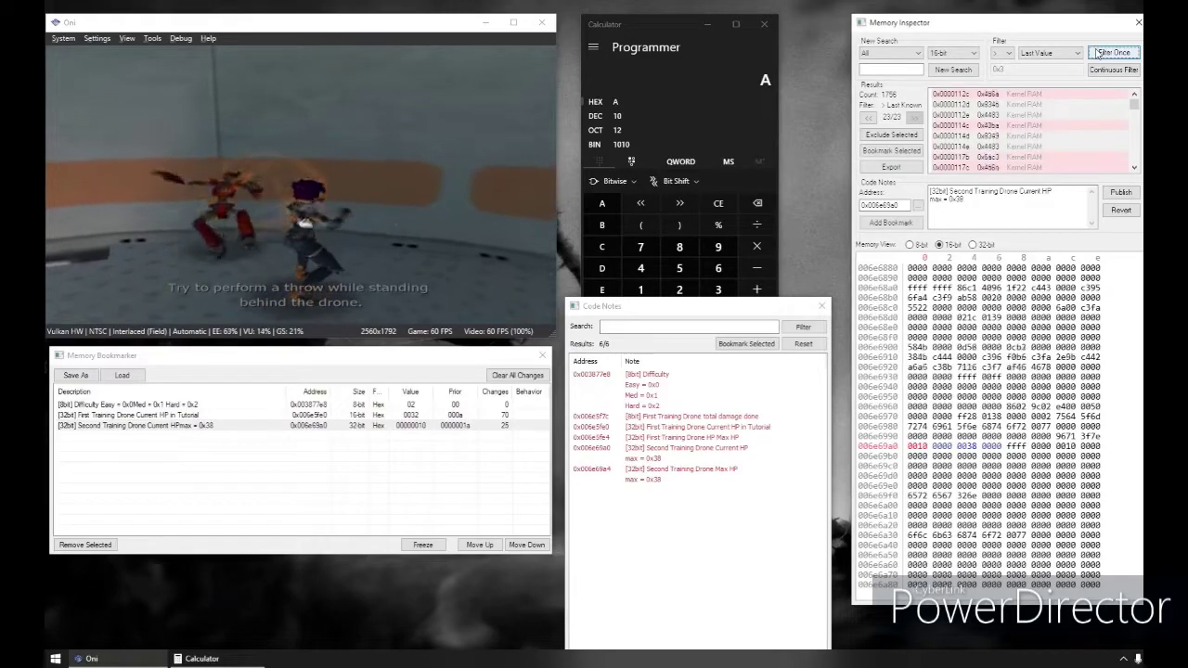
left_click(1098, 53)
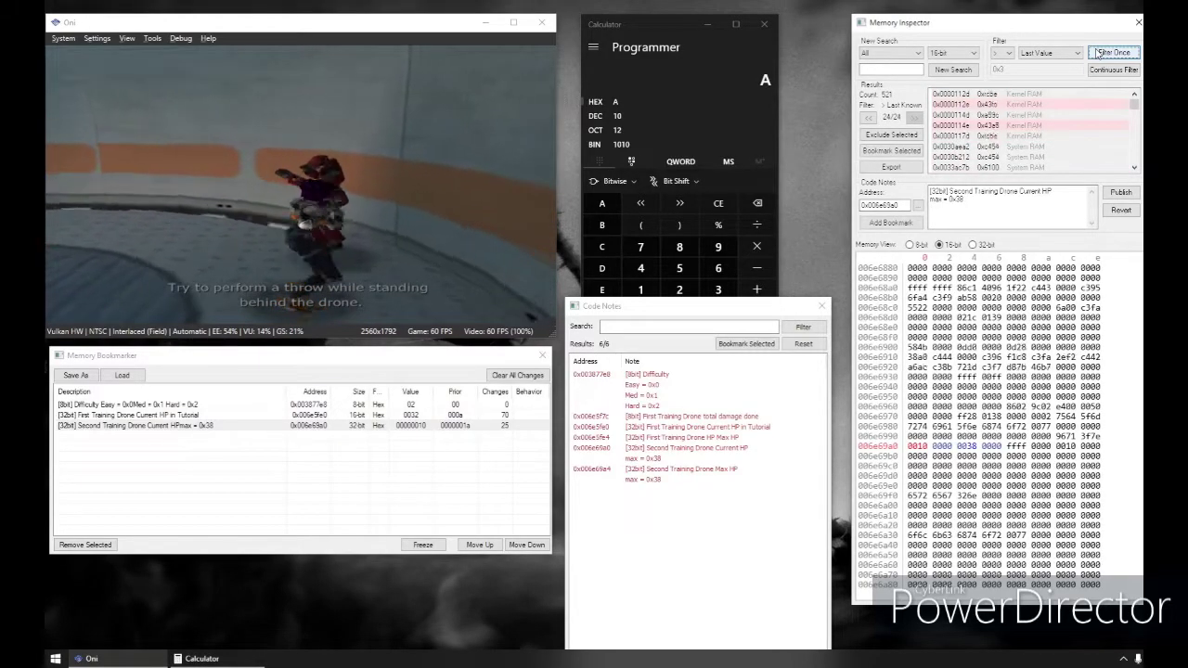
left_click(1097, 53)
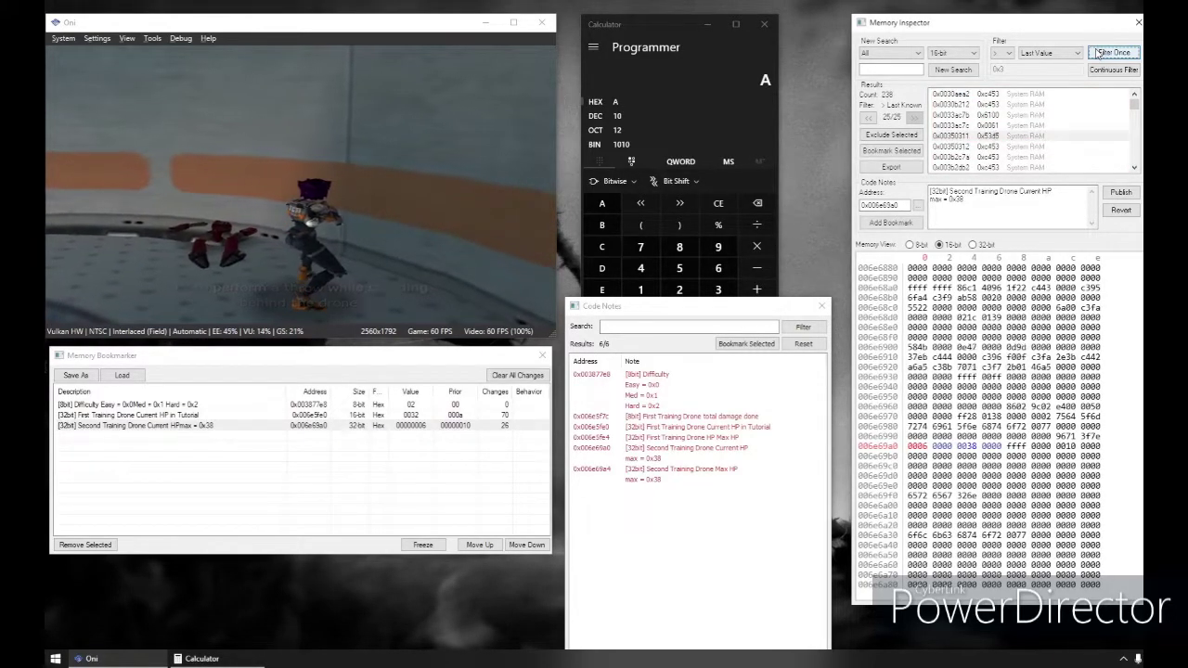